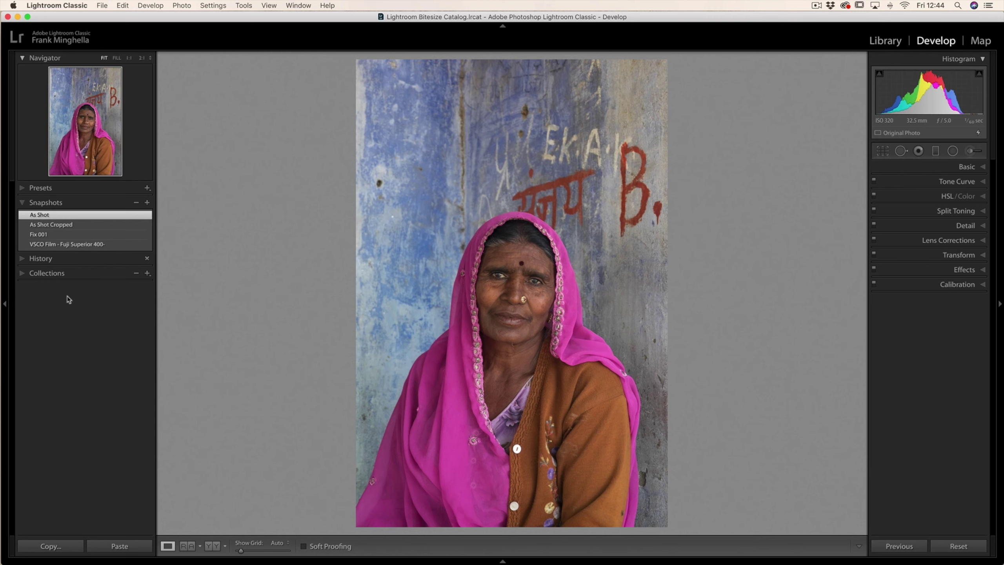
Compare the As Shot Cropped, Fix 001 and VSCO Film - Fuji Superior 400- snapshots of the portrait
mouse_move(80, 226)
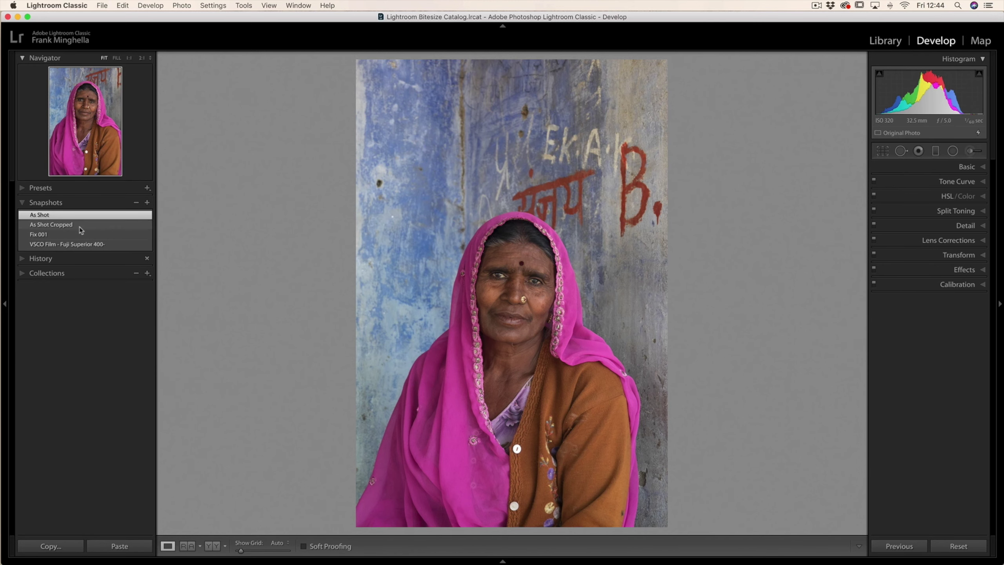
click(80, 227)
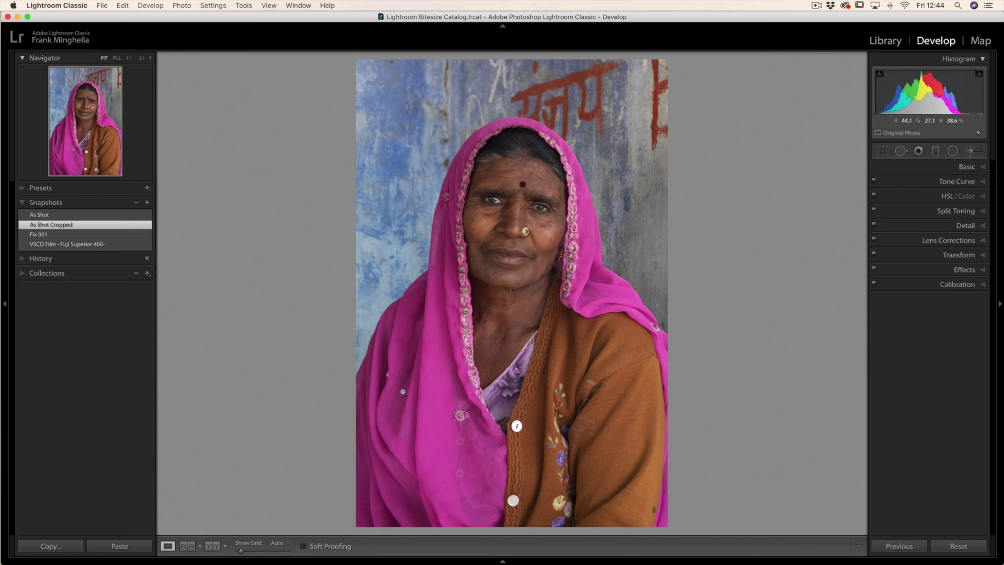
click(62, 237)
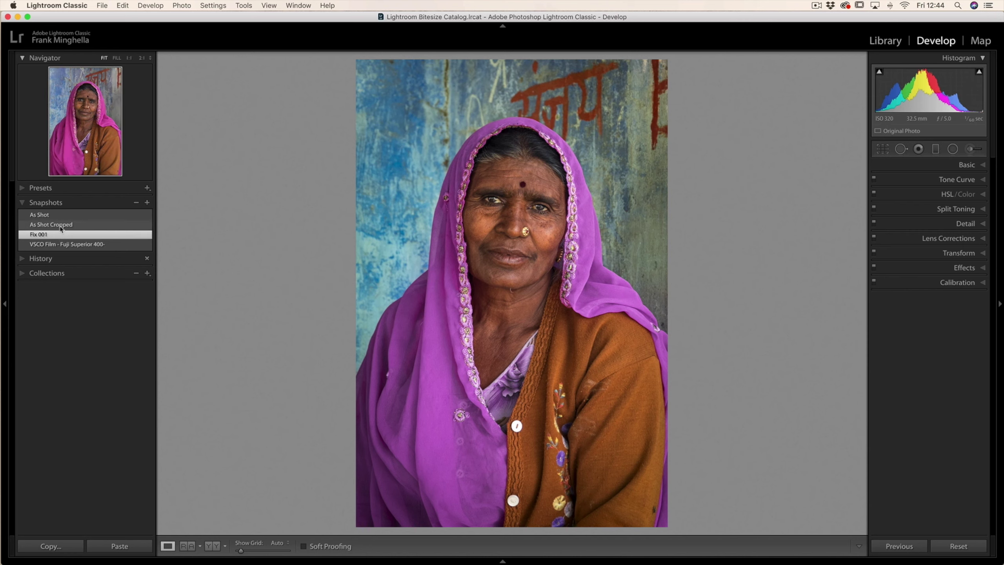
click(62, 228)
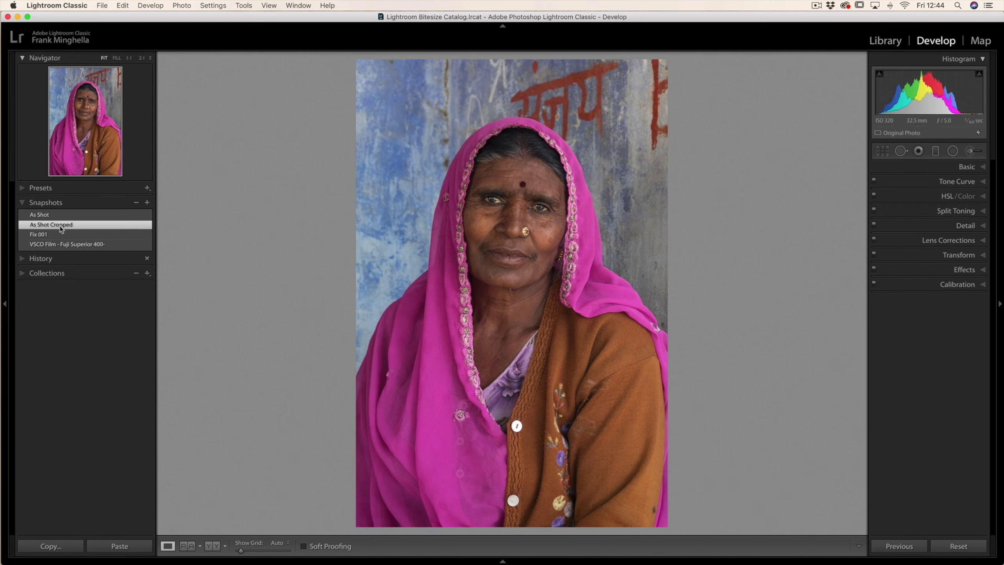
click(59, 237)
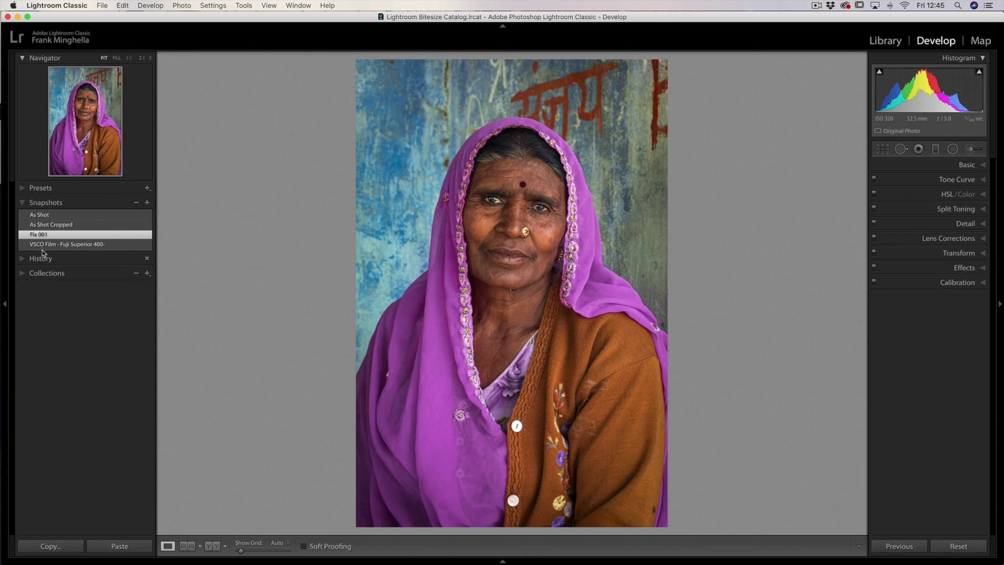
click(69, 245)
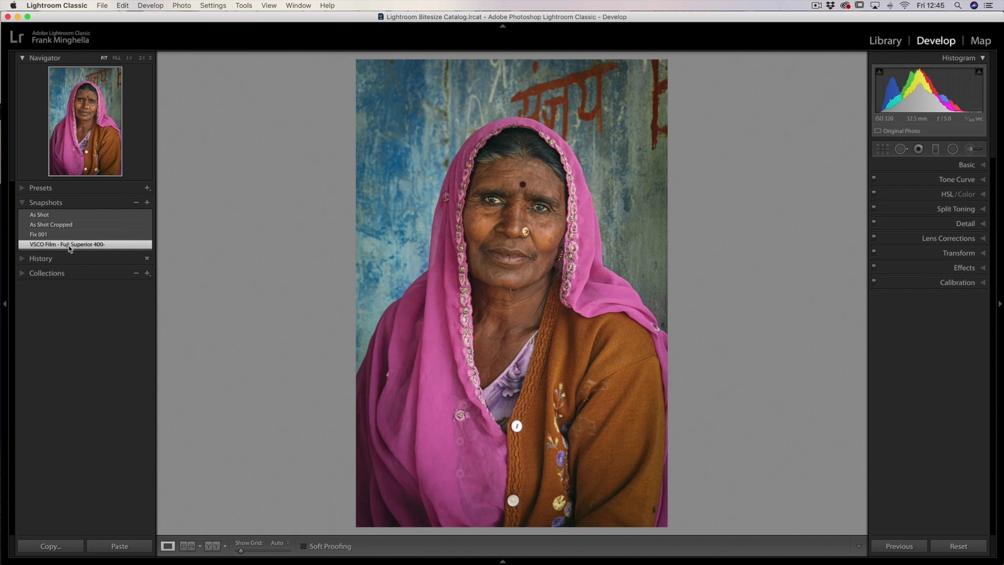
click(69, 238)
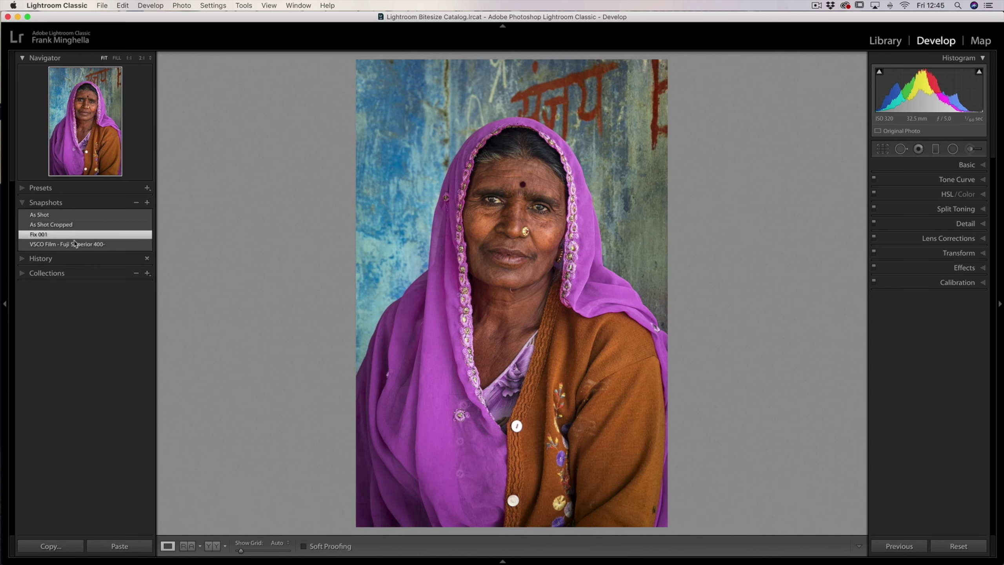
click(75, 246)
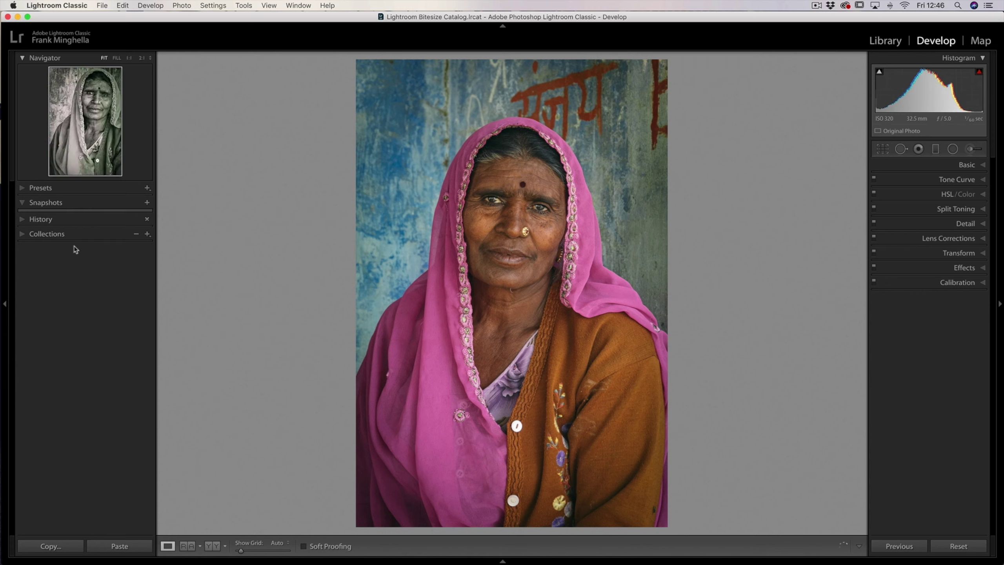
View the black-and-white and National Geographic cover versions of the portrait, and return to the As Shot snapshot
click(74, 245)
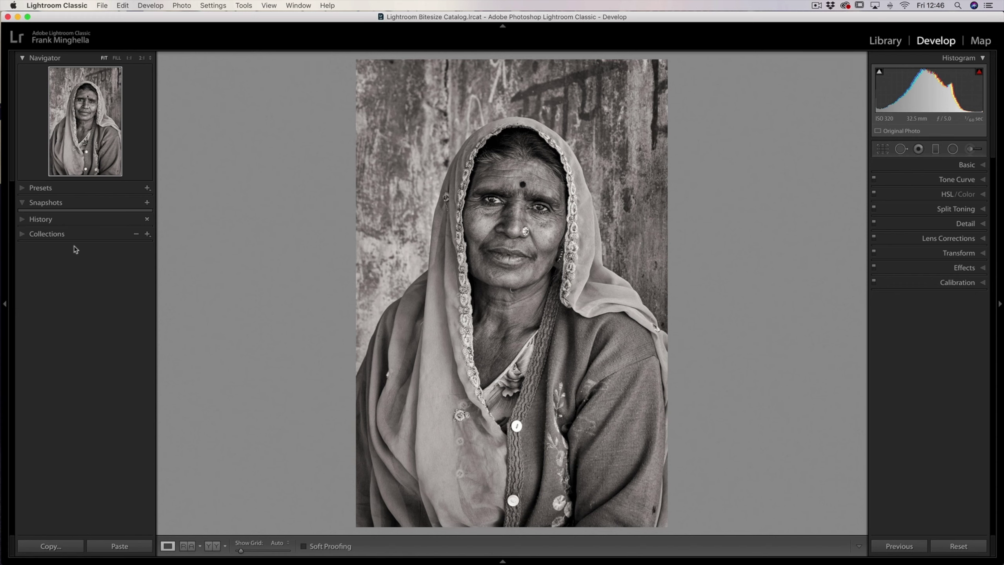
key(Right)
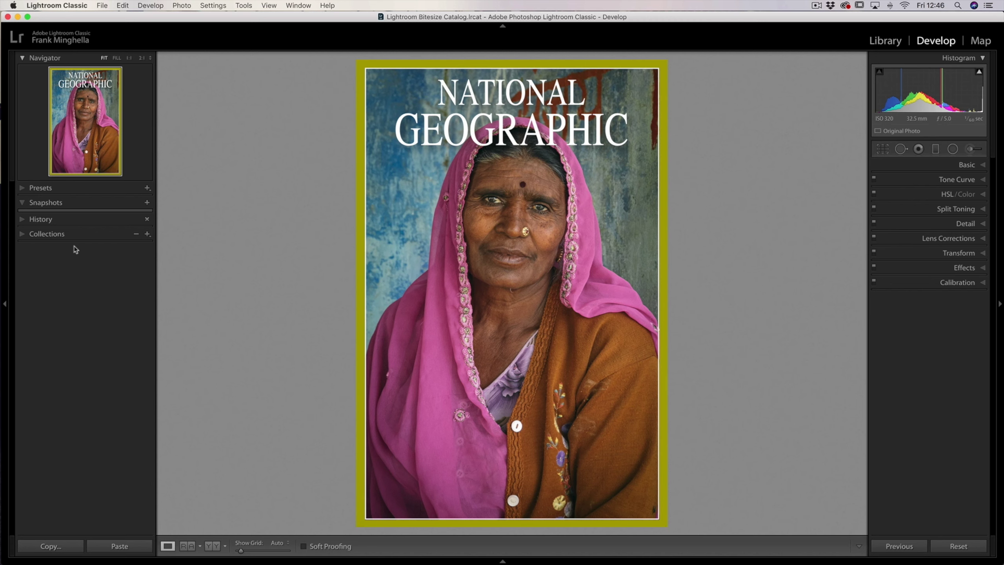
click(74, 217)
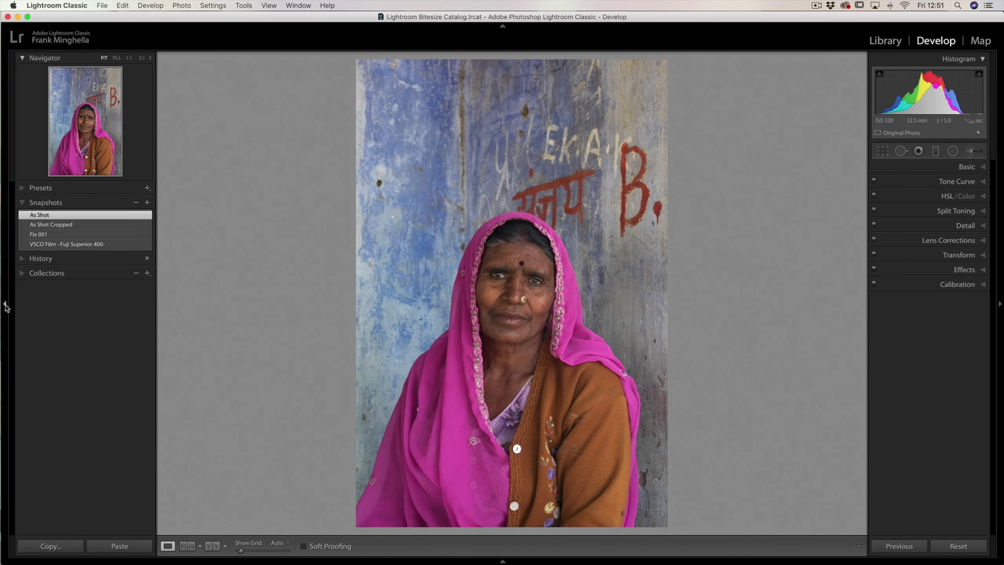
Crop the portrait tighter around the woman at the original aspect ratio, removing much of the wall above and beside her
click(4, 304)
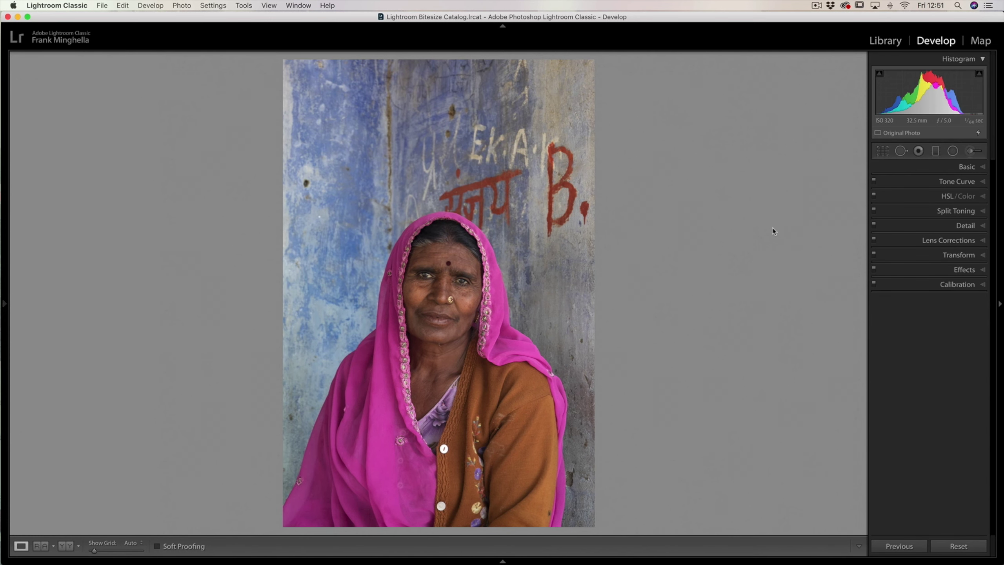
click(883, 152)
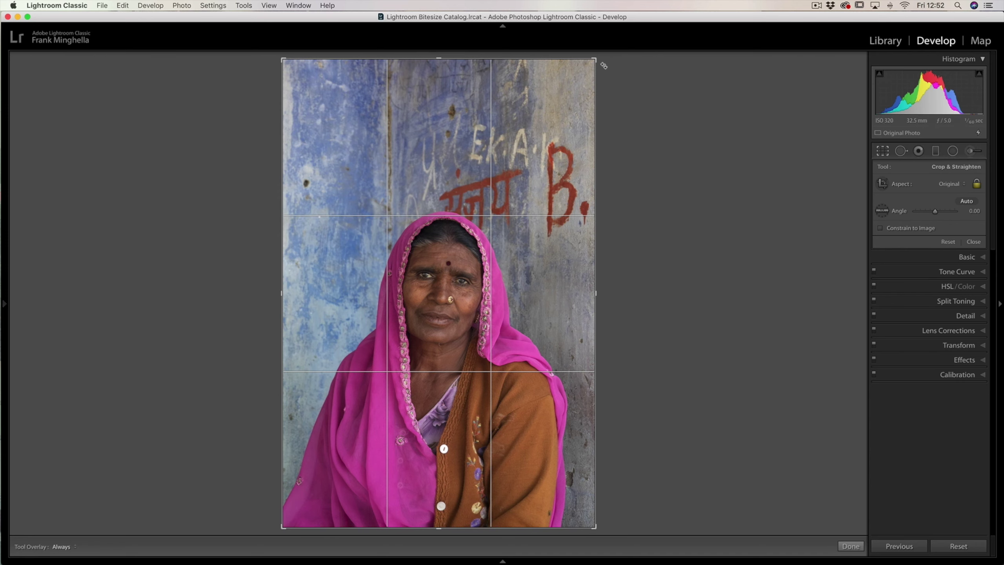
drag(594, 60, 578, 83)
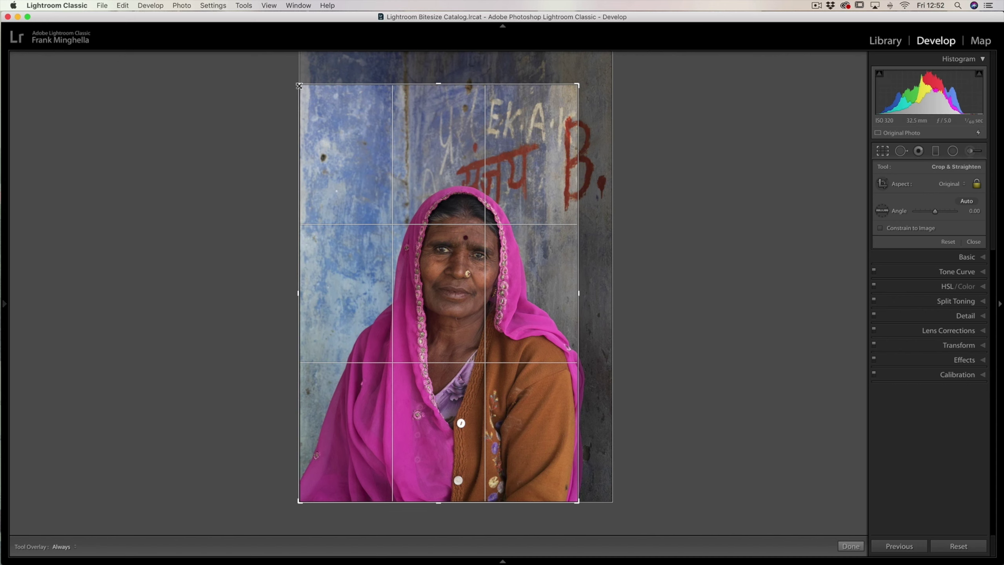
drag(299, 85, 317, 115)
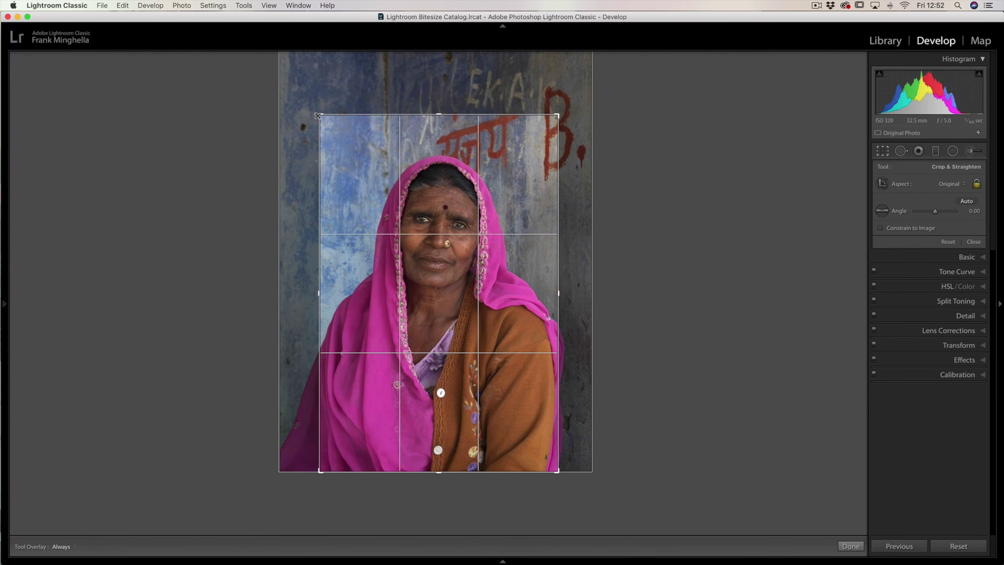
click(852, 547)
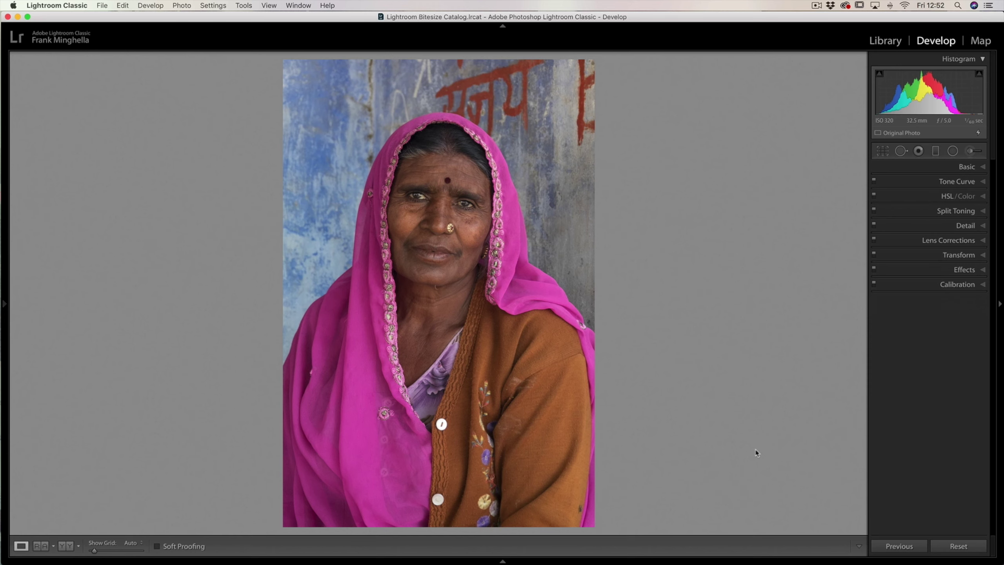
click(883, 151)
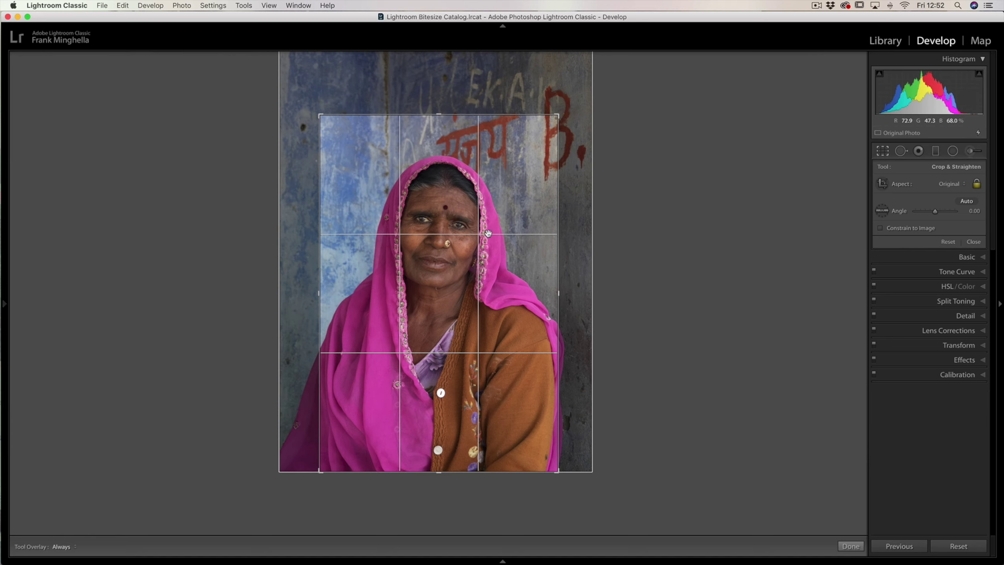
click(851, 546)
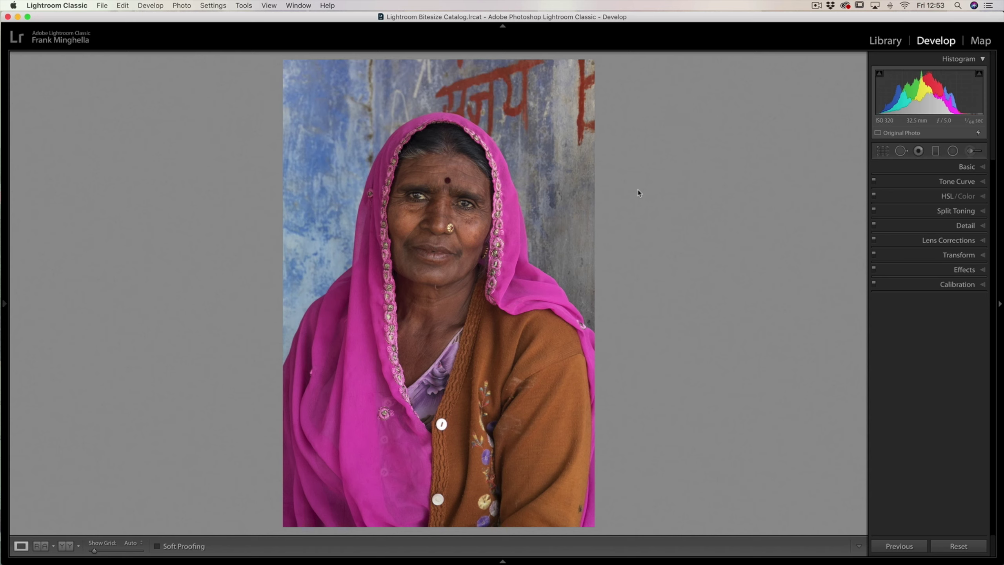
Adjust the photo's basic tone with Blacks at -15, Whites at +43, Shadows at +20 and Highlights at -5
click(983, 168)
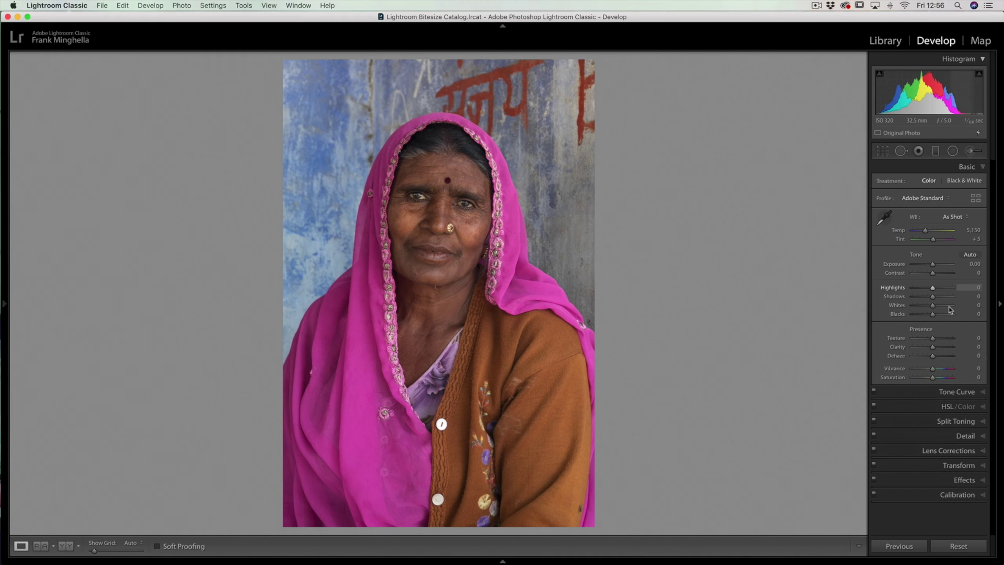
drag(932, 315, 929, 315)
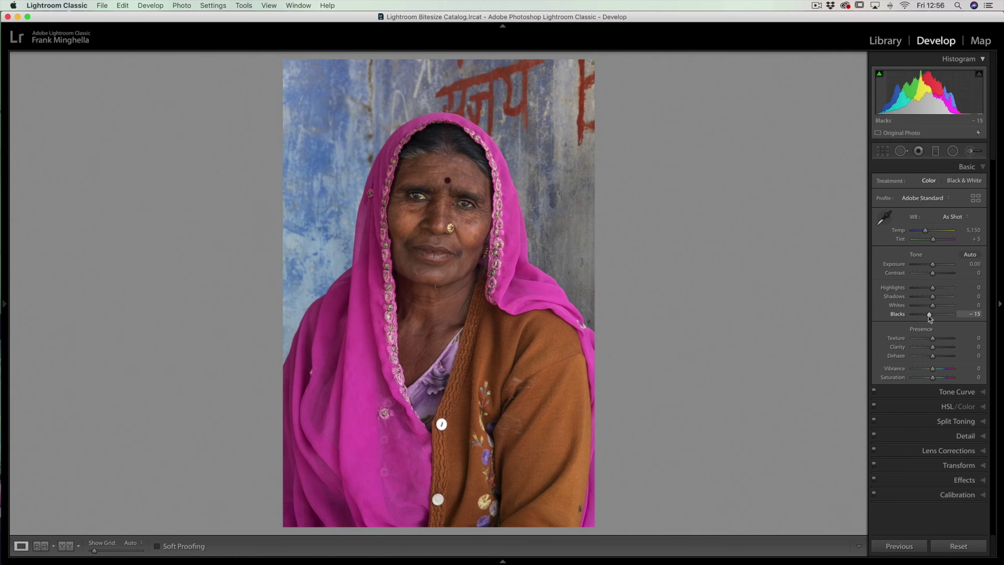
drag(934, 309, 943, 311)
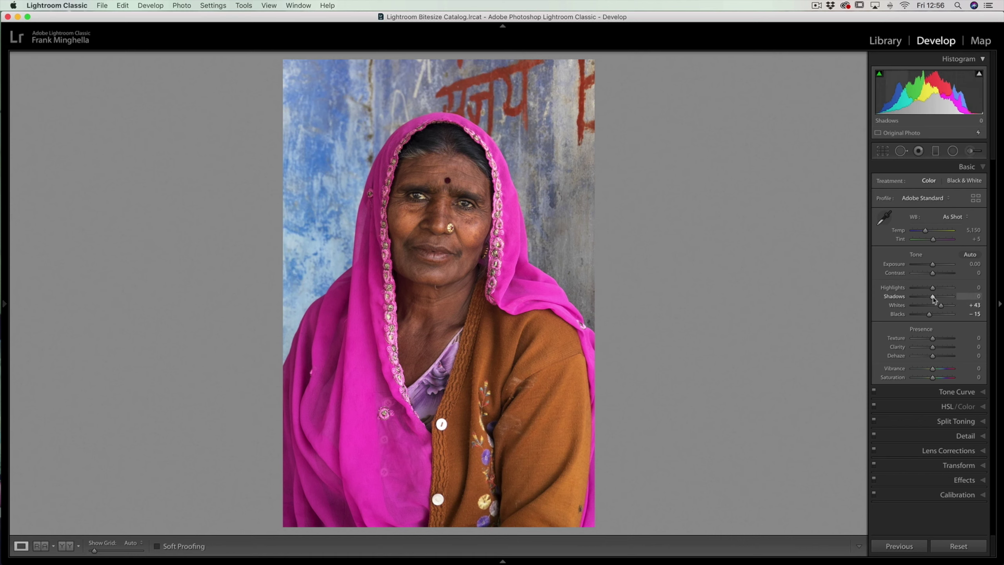
drag(933, 298, 938, 299)
drag(933, 288, 932, 288)
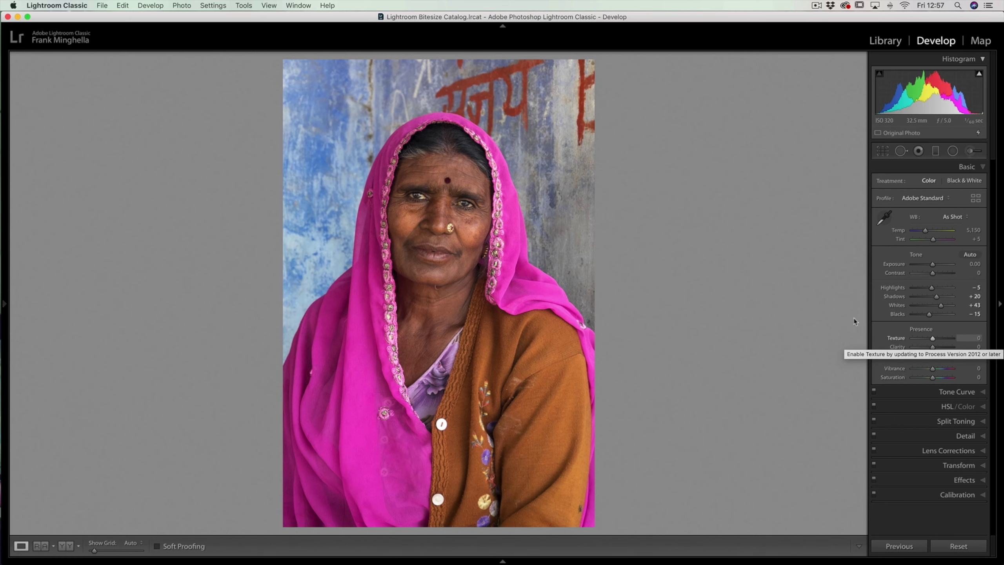
Set the photo's Texture to +18, Vibrance to +20 and Contrast to +6
click(438, 215)
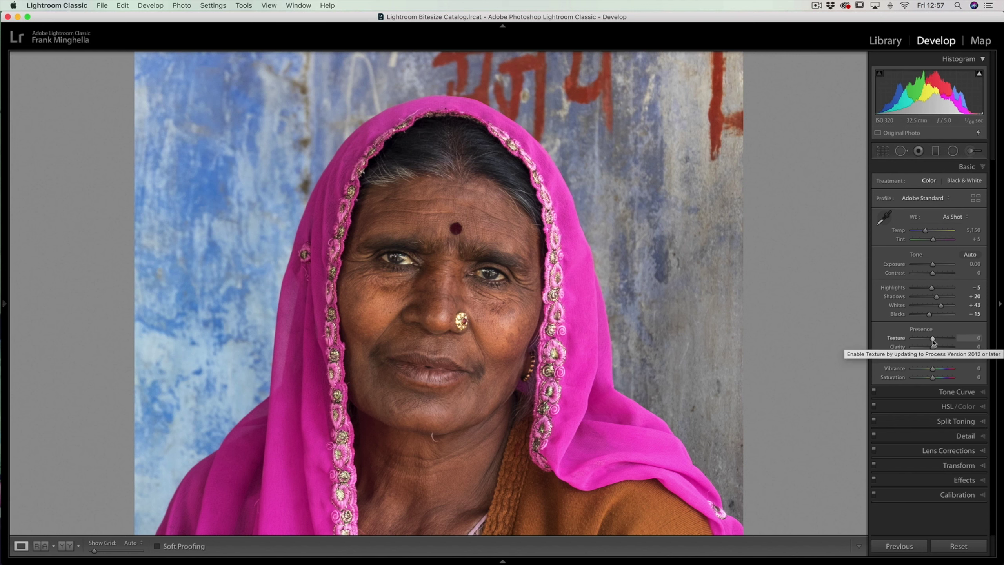
drag(933, 341, 937, 342)
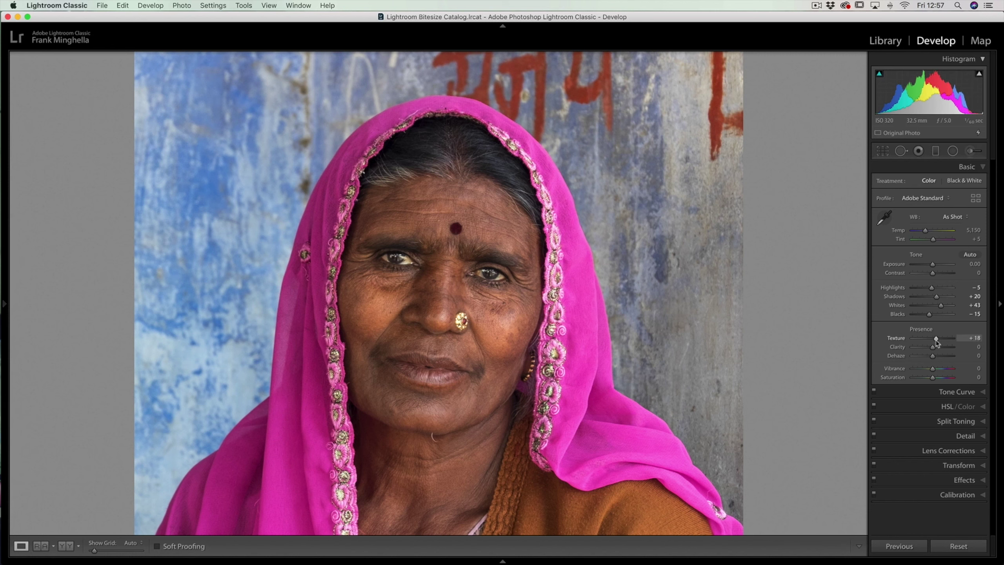
scroll(936, 340, down, 1)
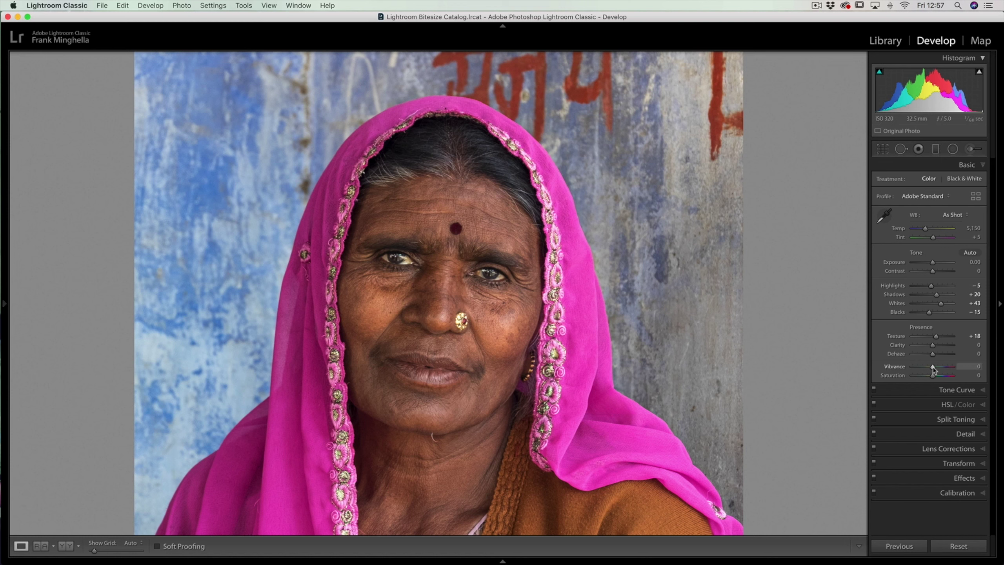
drag(933, 369, 937, 370)
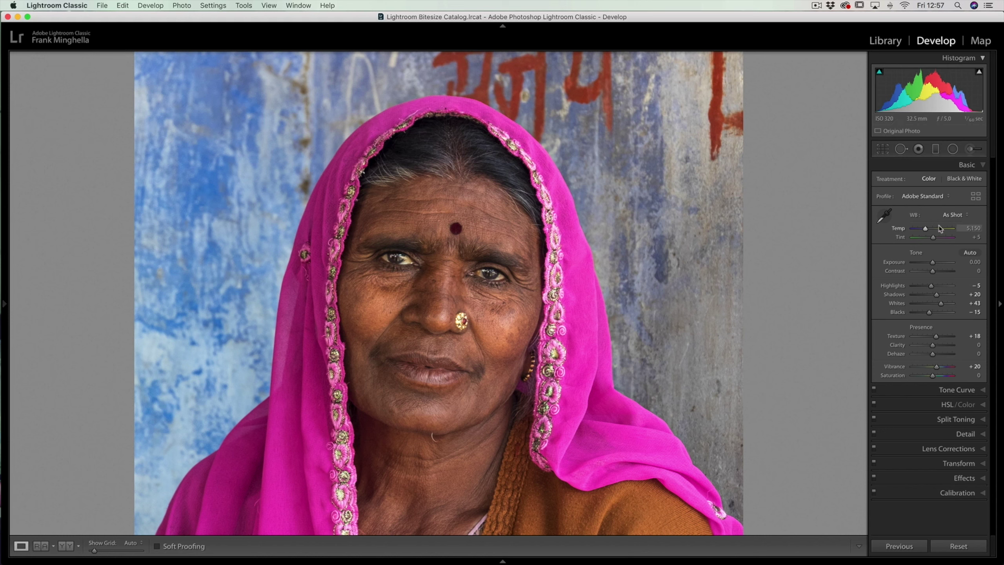
drag(934, 273, 935, 273)
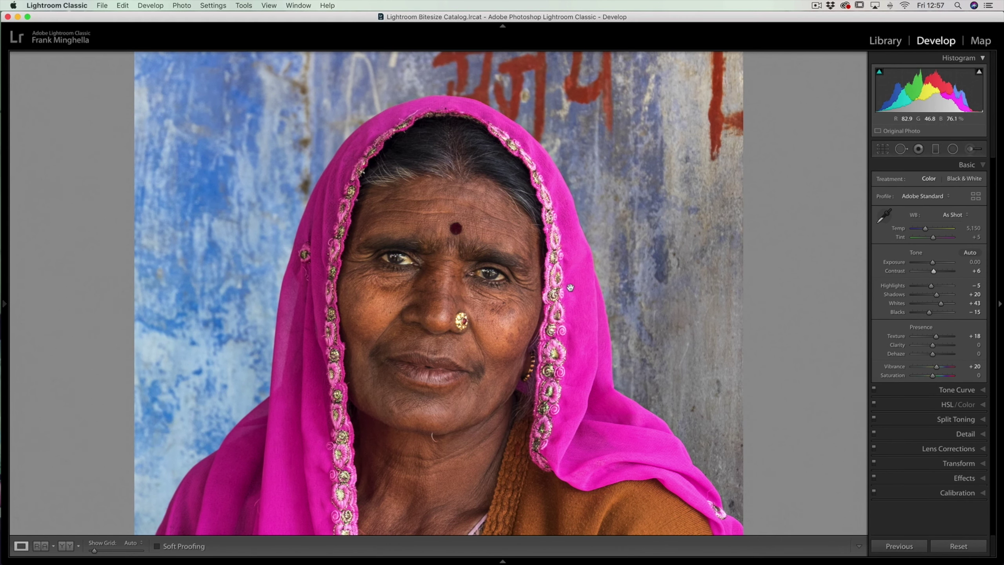
Compare the whole portrait before and after the basic adjustments
click(536, 279)
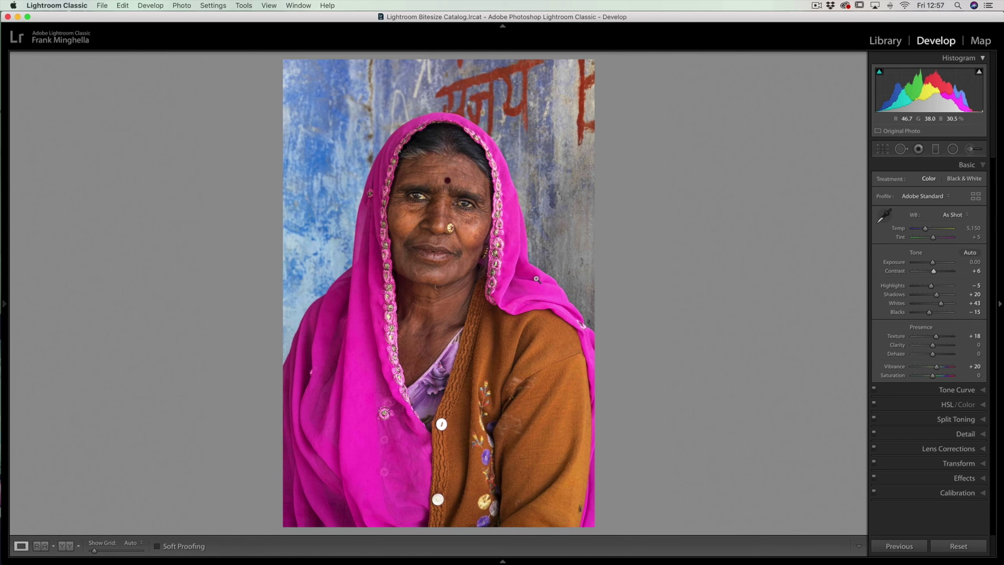
key(backslash)
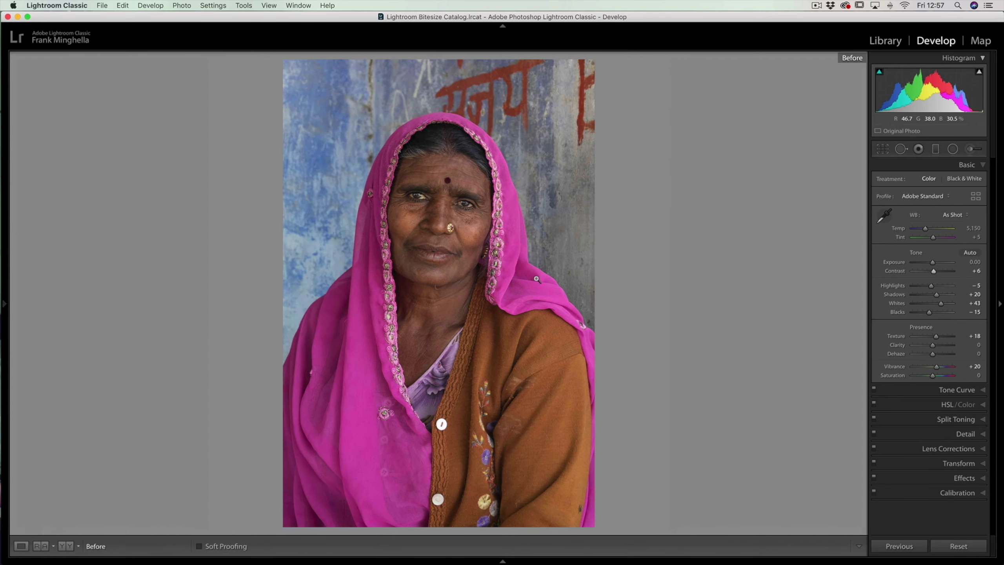
key(backslash)
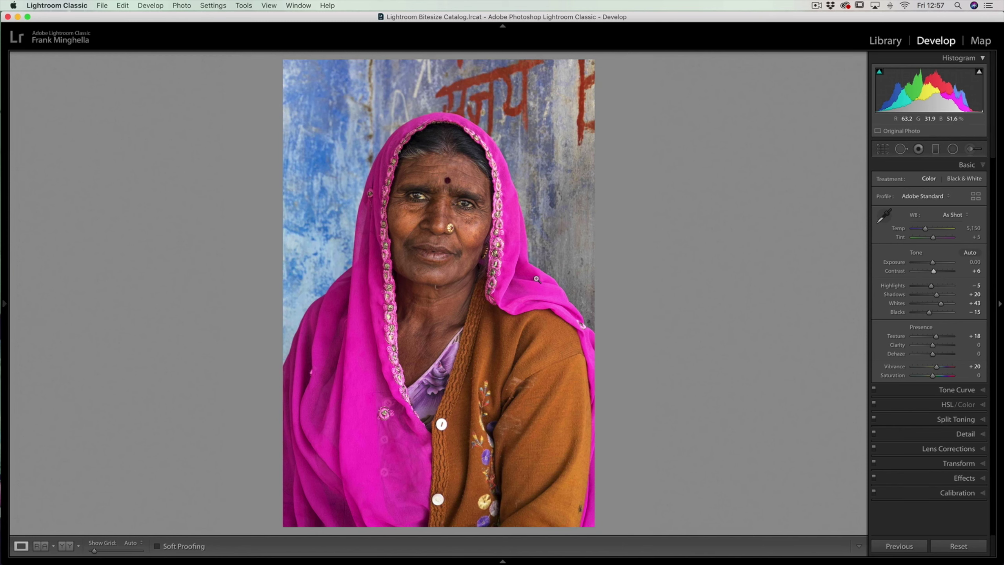
key(backslash)
key(backslash)
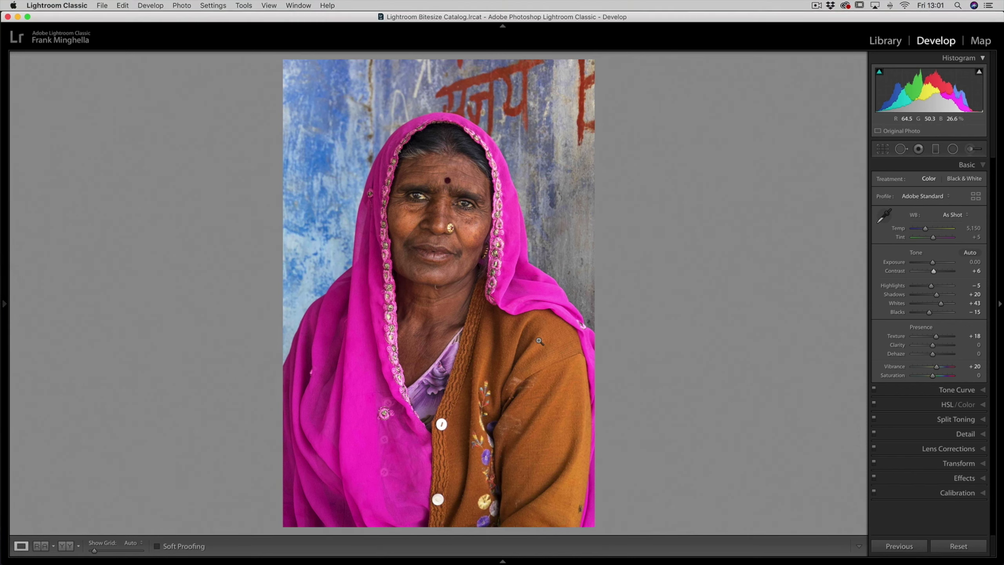
Reset the Adjustment Brush effect and set it to Tint -41 and Highlights -33 with a brush size of 18
click(983, 166)
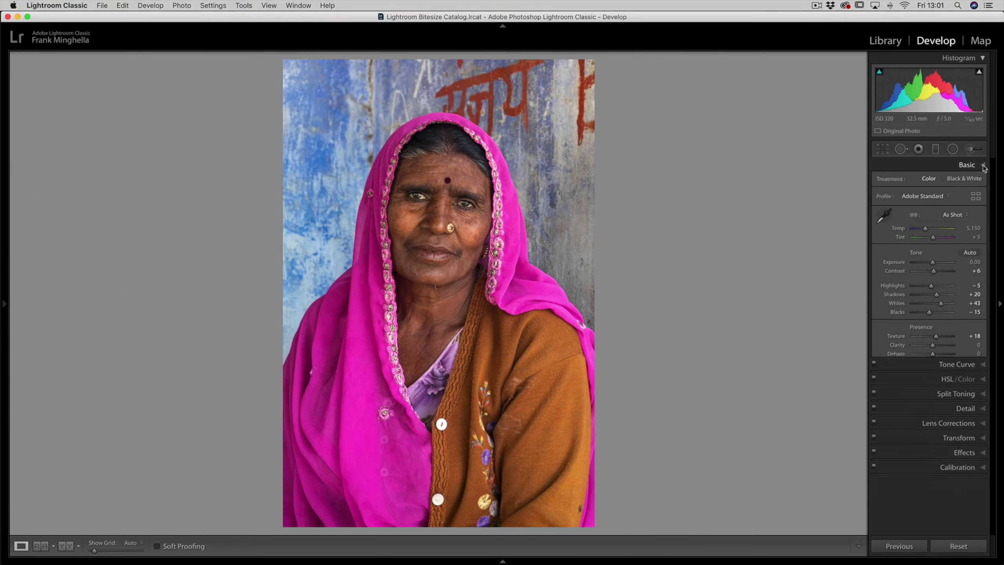
click(977, 151)
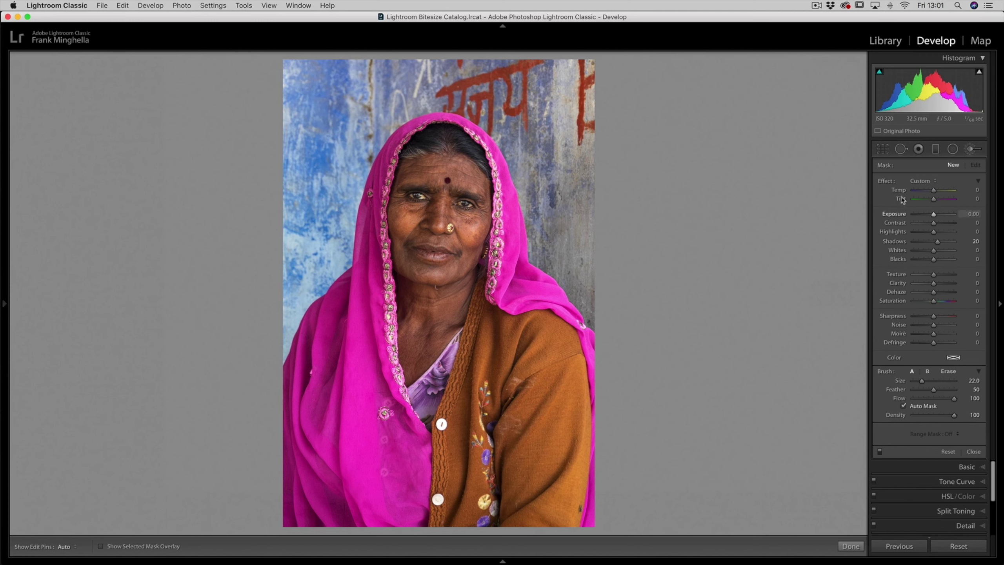
double_click(884, 182)
drag(933, 202, 924, 201)
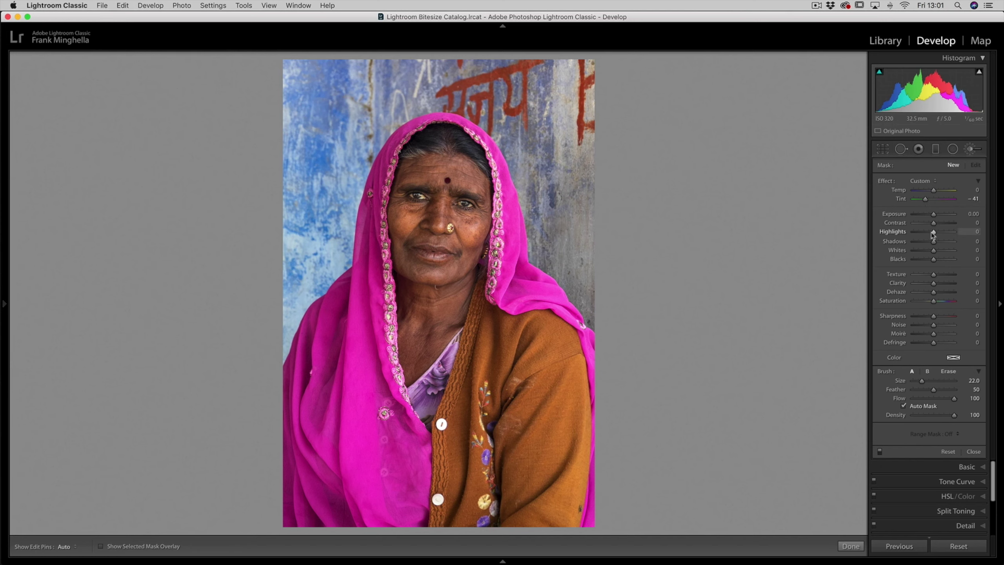
drag(933, 232, 926, 236)
scroll(335, 117, up, 3)
scroll(335, 116, down, 7)
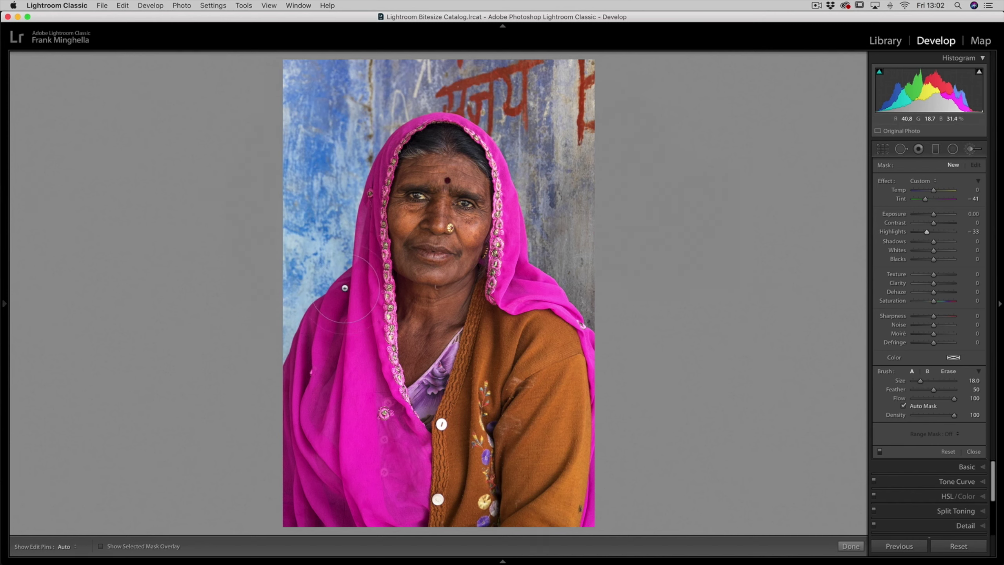
Reduce the brush size to 17 and paint the adjustment over the whole wall behind the woman
scroll(338, 280, down, 1)
mouse_move(315, 245)
mouse_down()
mouse_move(280, 306)
mouse_move(301, 262)
mouse_up()
mouse_move(321, 108)
mouse_down()
mouse_move(305, 79)
mouse_move(310, 125)
mouse_up()
key(h)
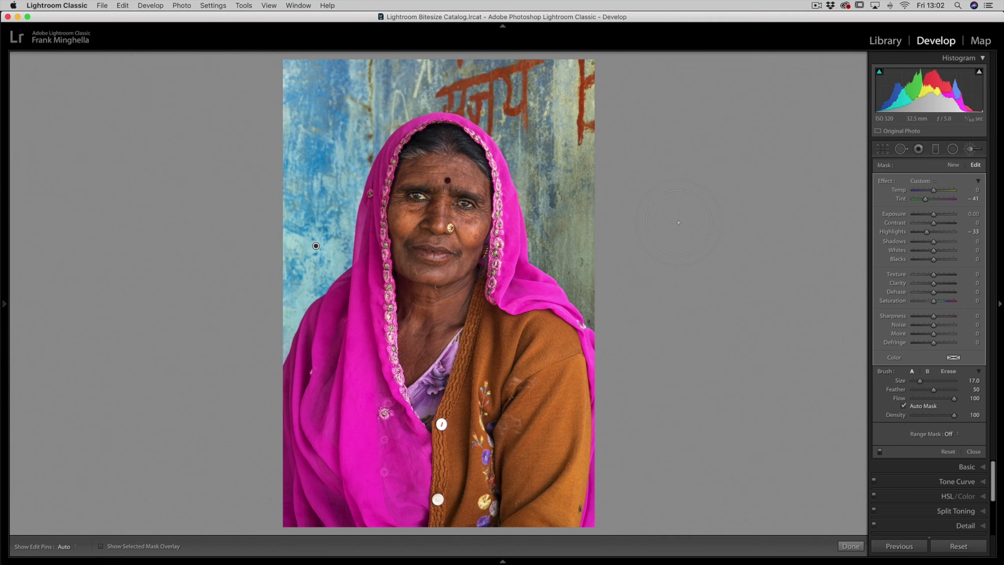
Check the painted mask's coverage of the background wall using the mask overlay
key(o)
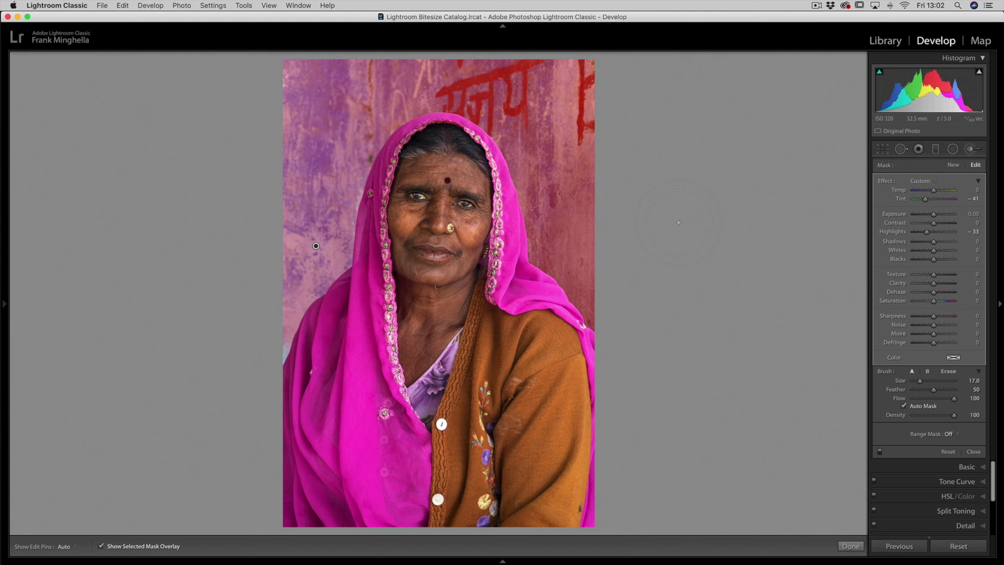
key(h)
key(h)
key(o)
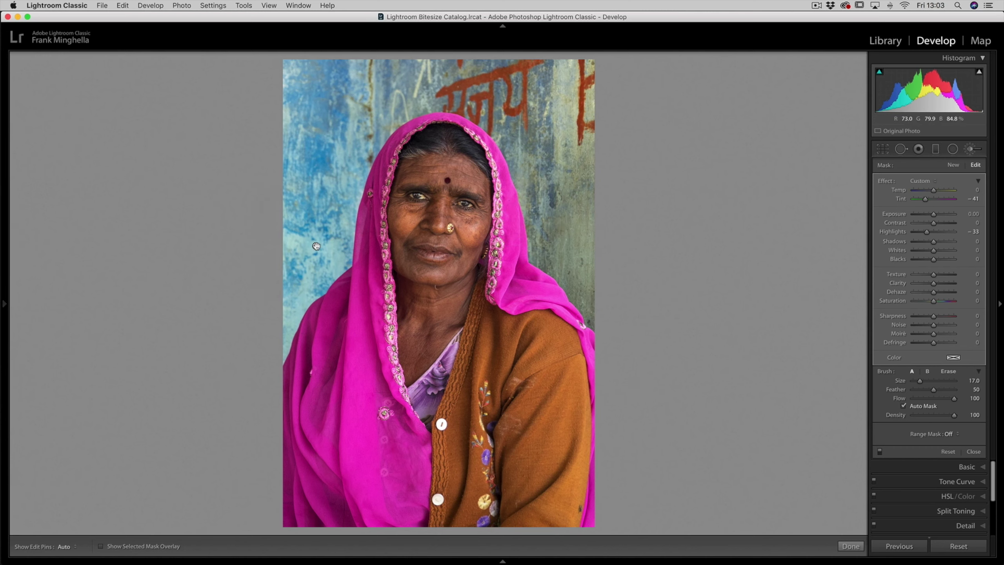
mouse_move(316, 247)
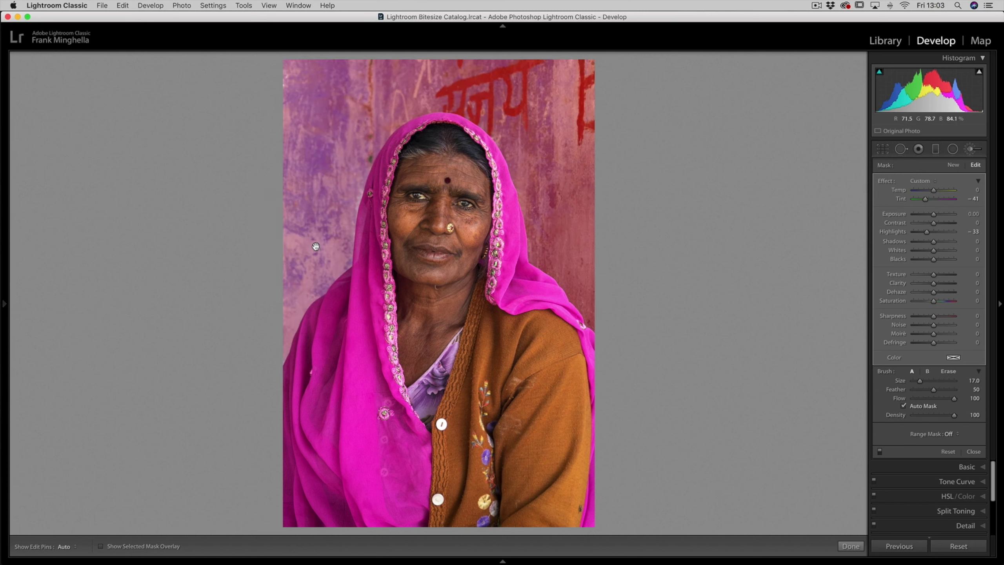
Set the wall adjustment's Tint to -54, finish brushing and compare the portrait before and after
drag(927, 200, 923, 201)
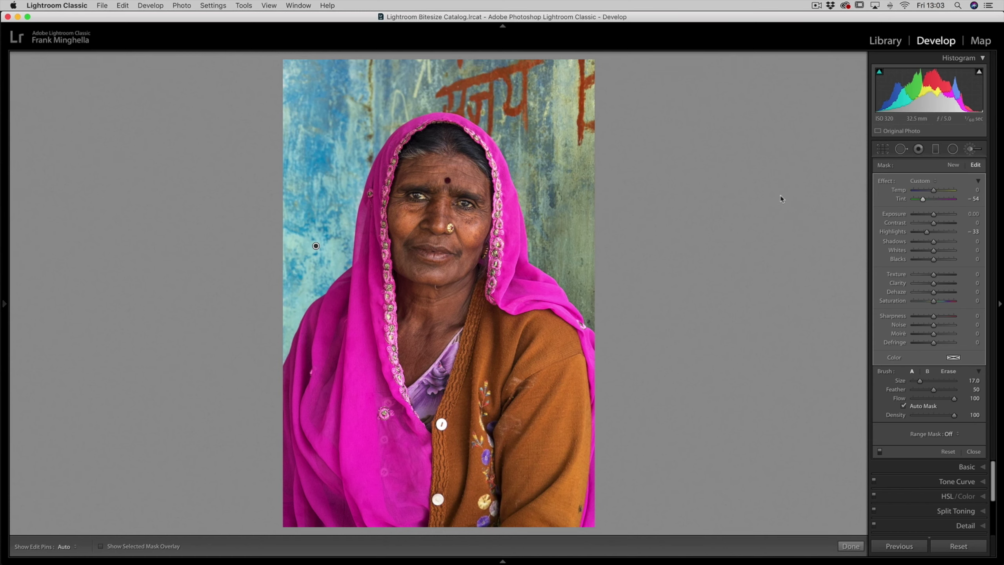
click(851, 546)
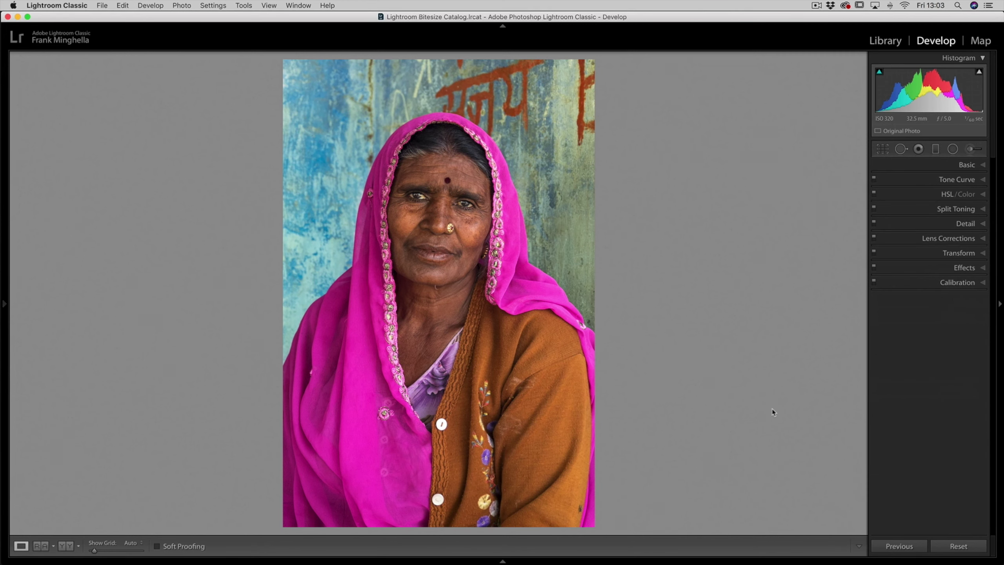
key(backslash)
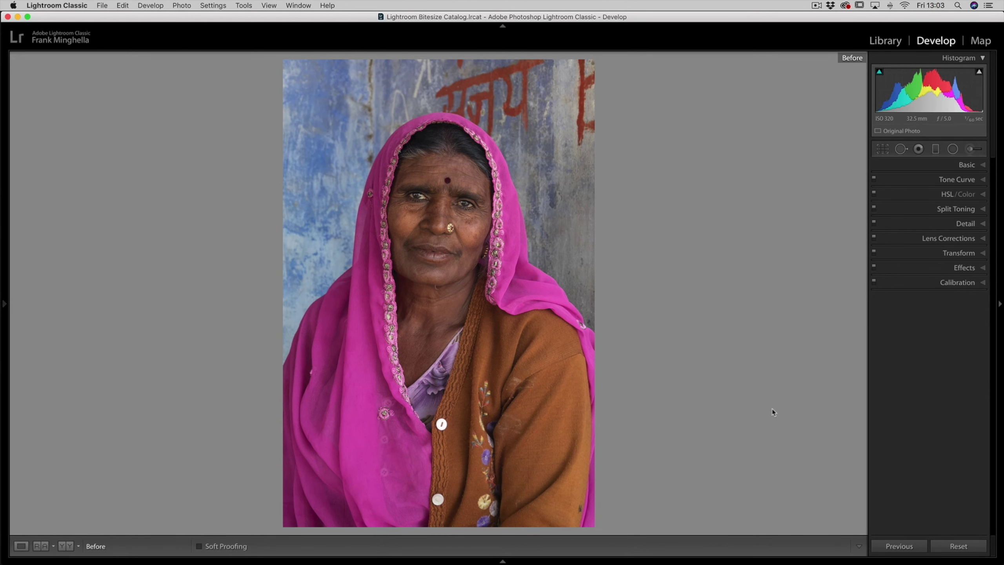
key(backslash)
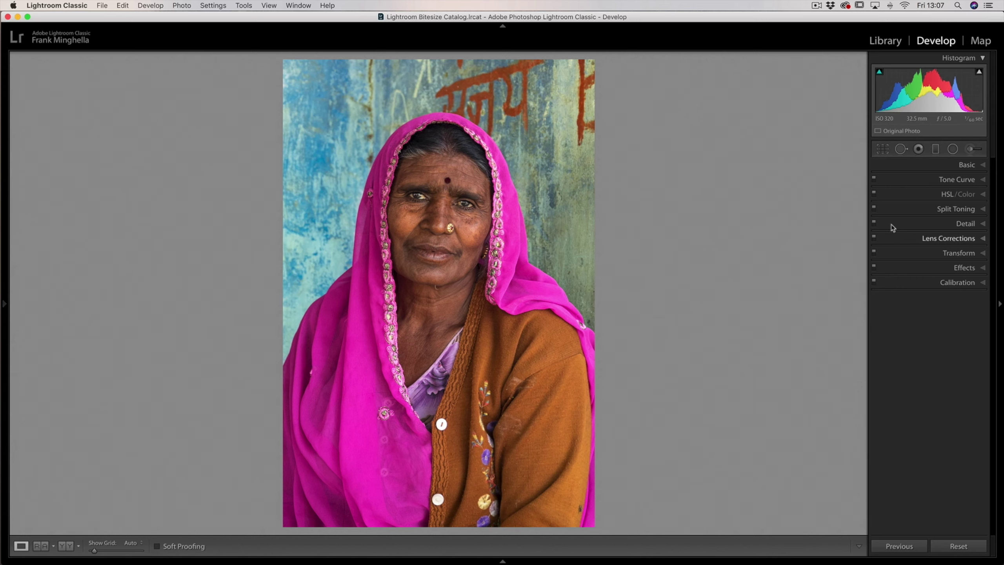
Shift the headscarf's colour towards purple with a targeted HSL adjustment, setting Magenta hue to -100
click(983, 194)
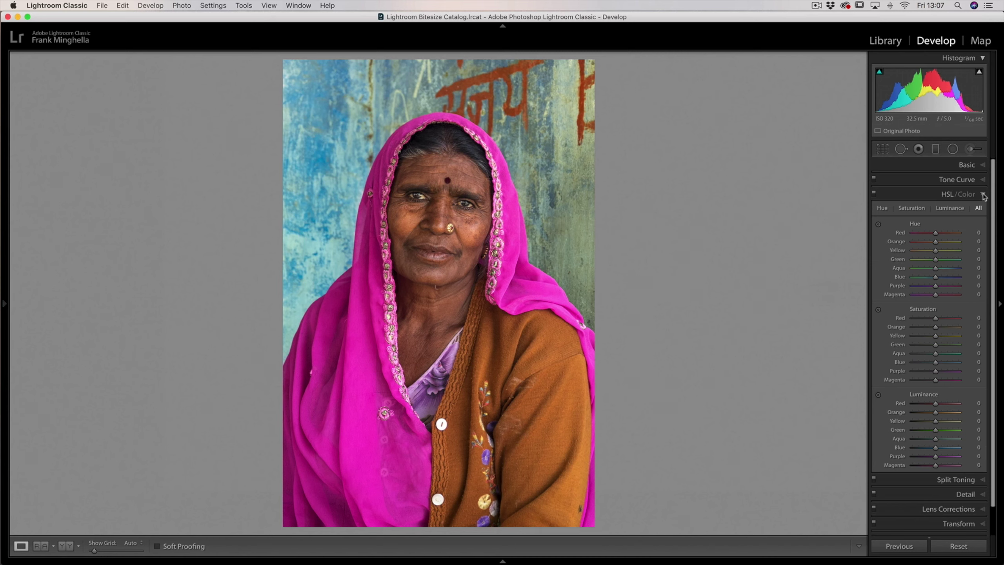
click(878, 225)
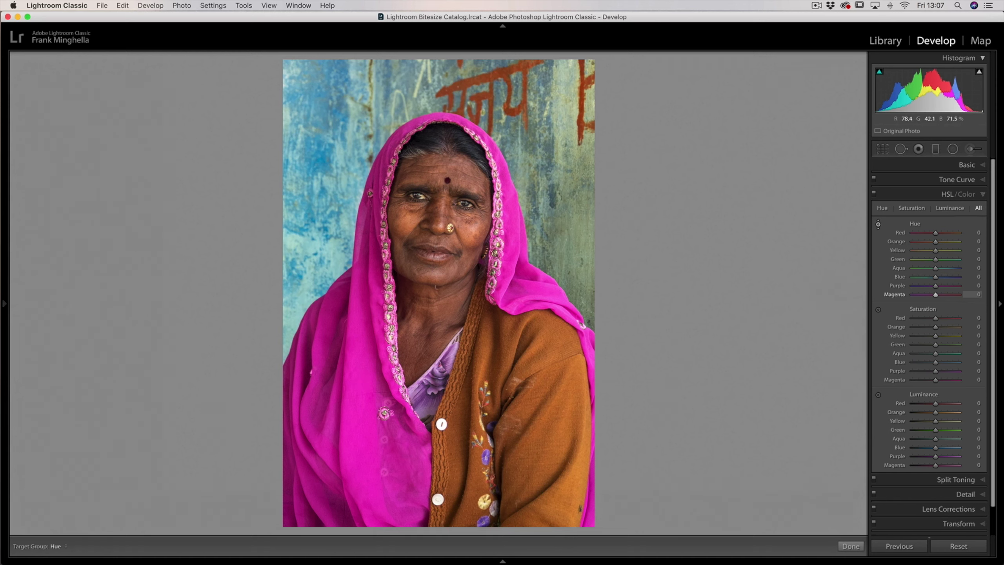
drag(395, 276, 395, 317)
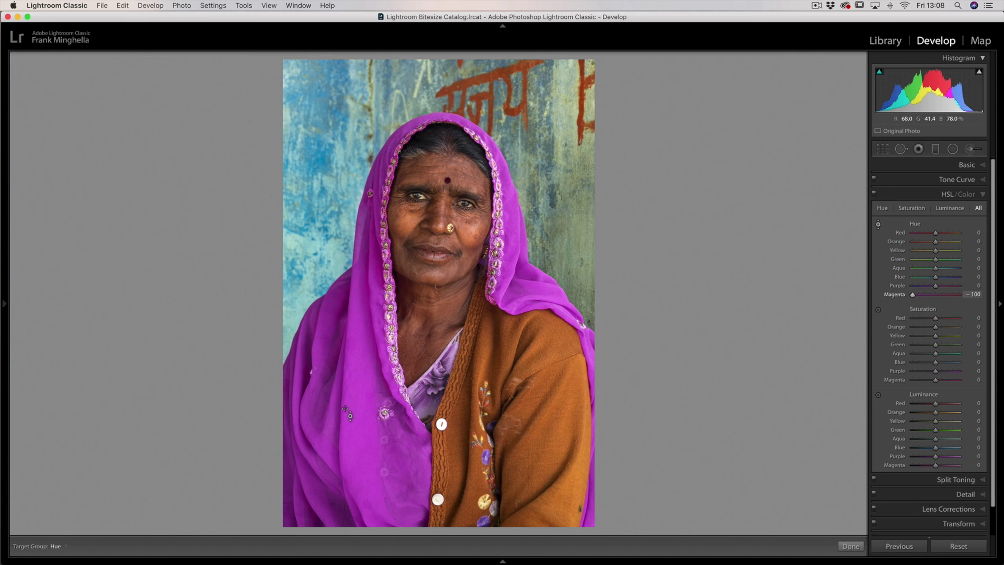
Set Magenta saturation to -27 with a targeted adjustment on the headscarf and compare the portrait before and after
click(878, 310)
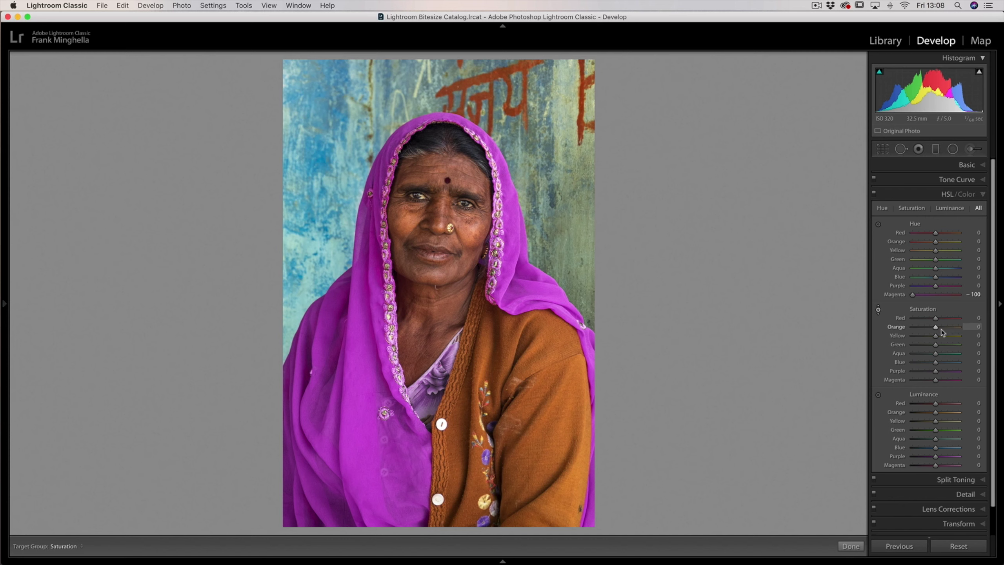
drag(361, 375, 362, 386)
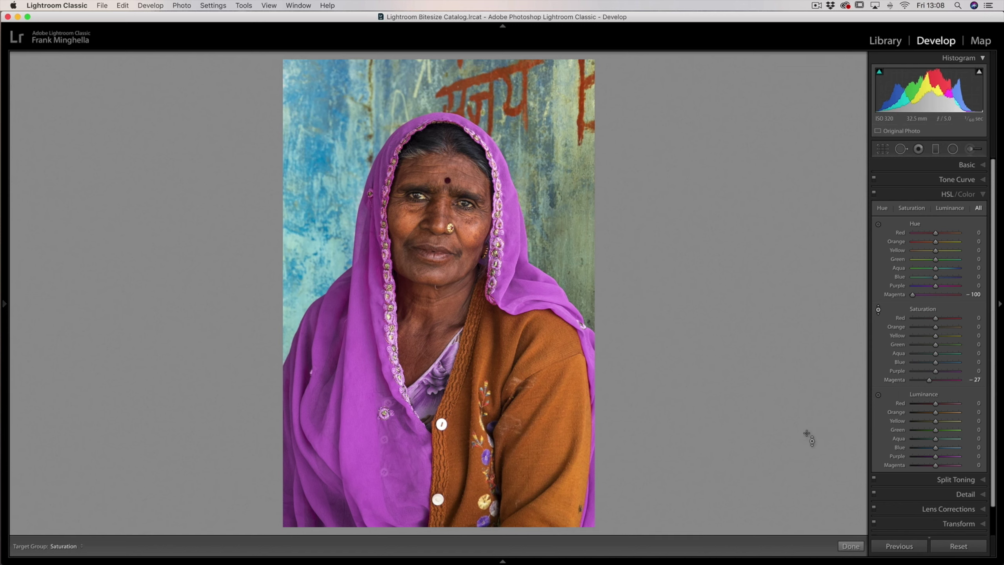
click(850, 546)
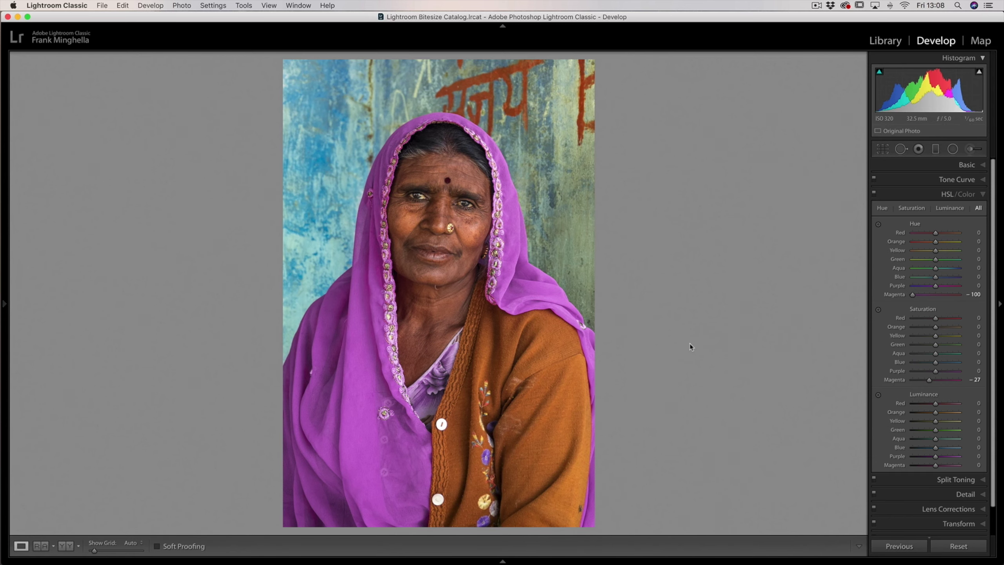
key(backslash)
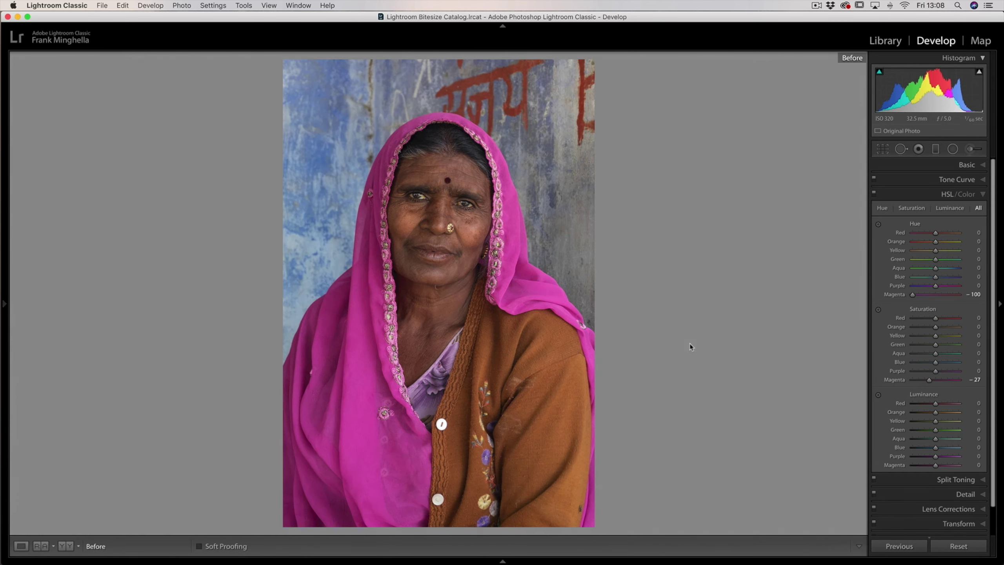
key(backslash)
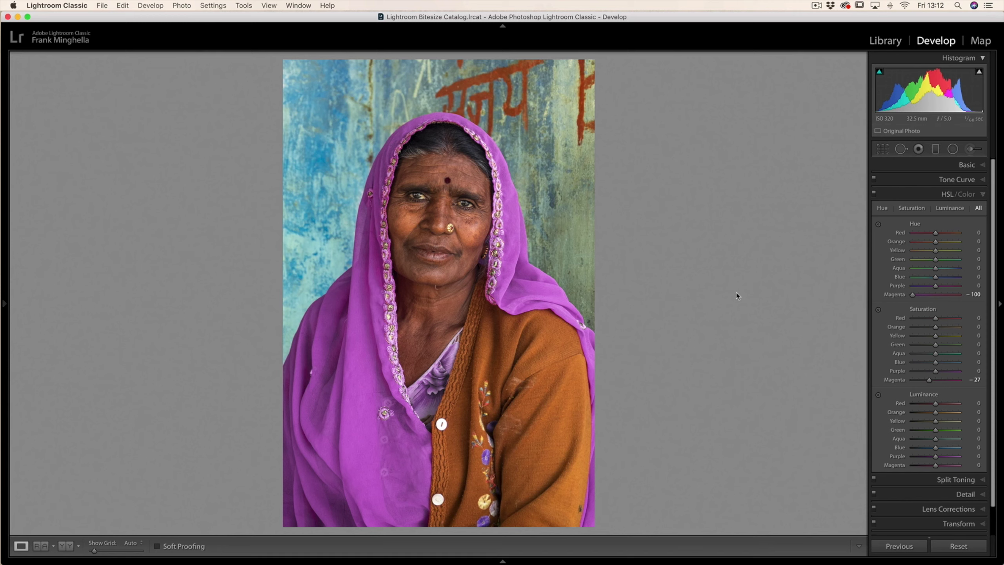
click(982, 195)
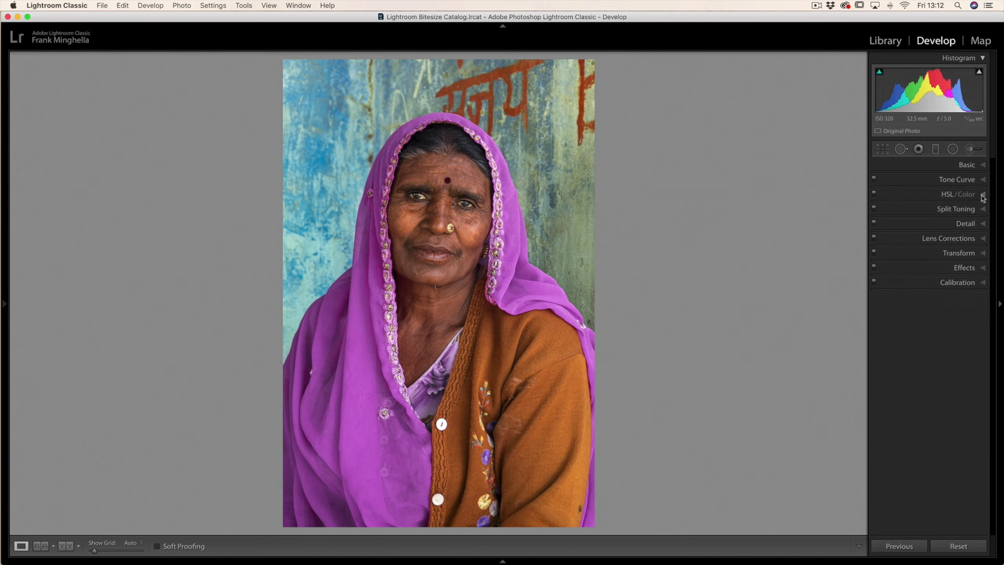
Add a post-crop vignette with Amount -22 and compare the photo with and without it
click(982, 269)
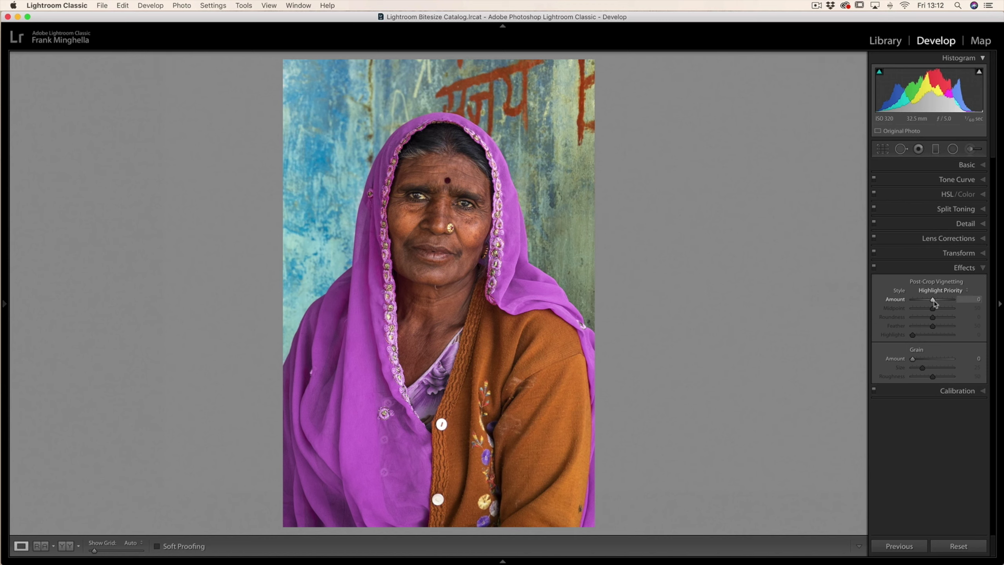
drag(932, 300, 928, 299)
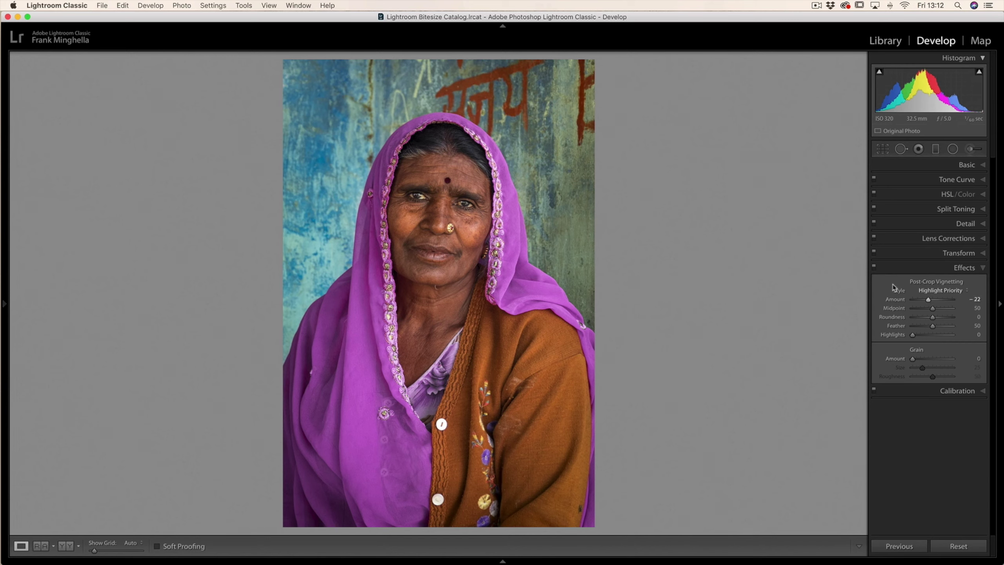
click(874, 271)
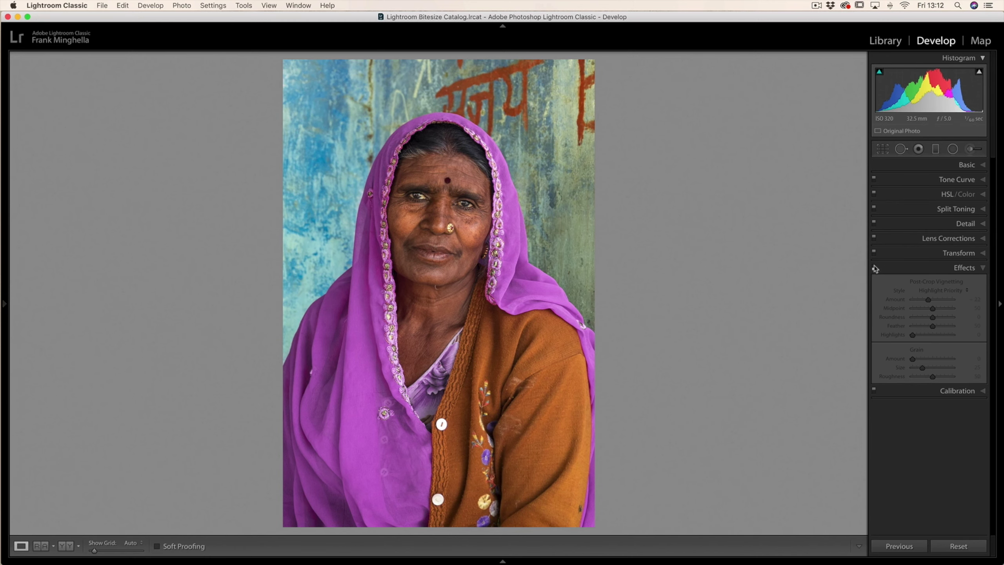
click(874, 267)
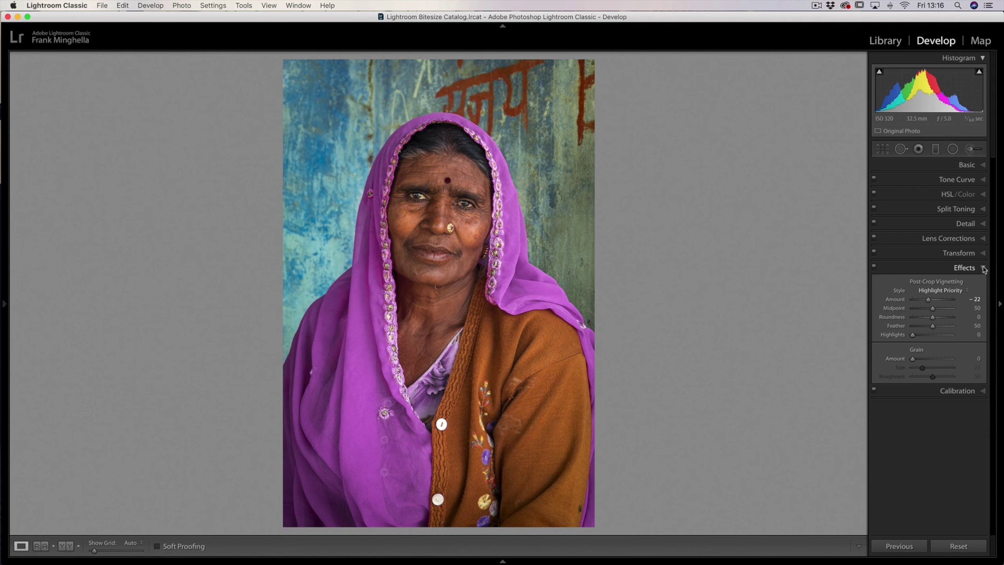
click(964, 268)
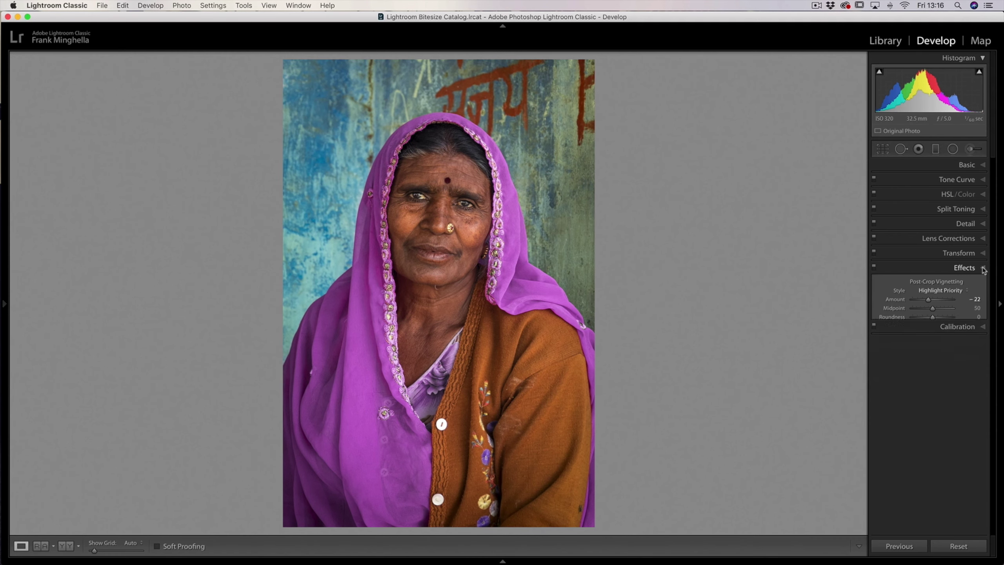
Preview the VSCO Film presets on the portrait and apply C - Fuji Superia 400 -
click(6, 304)
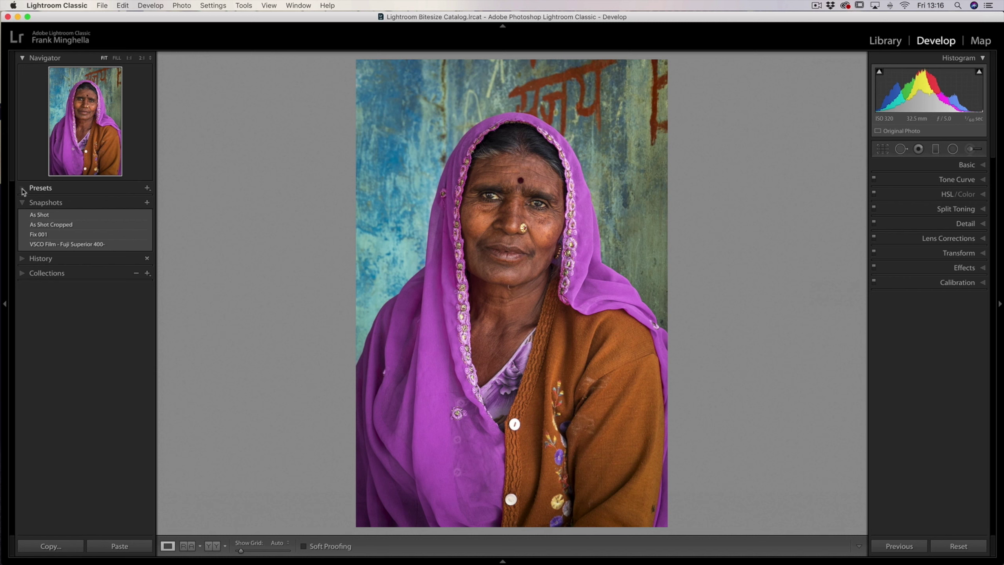
click(22, 188)
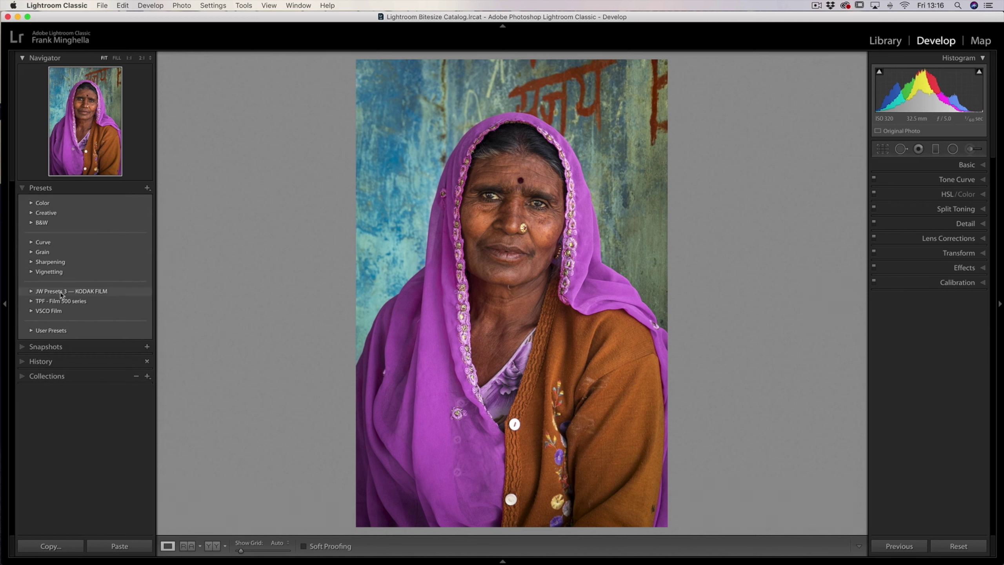
click(31, 312)
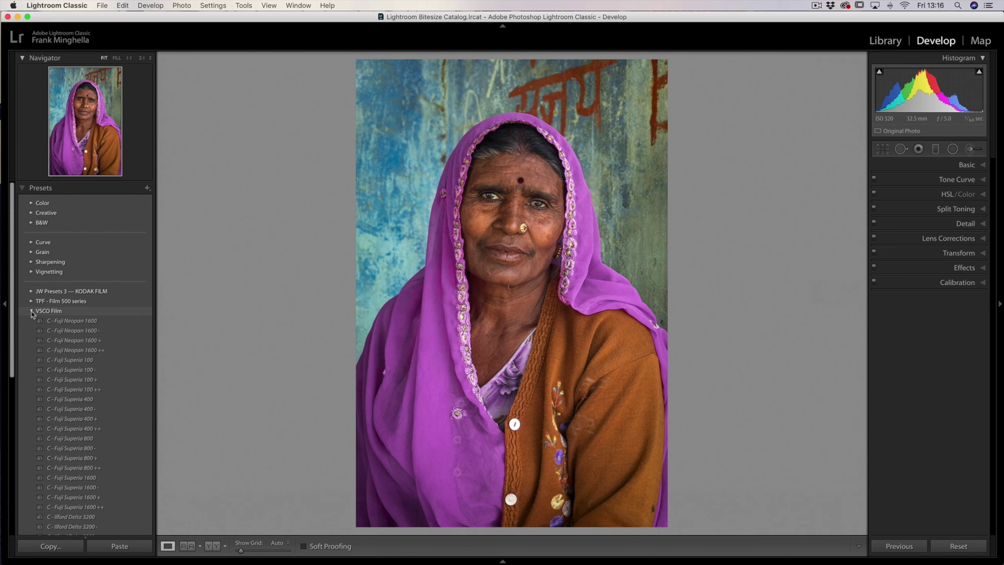
scroll(67, 347, down, 1)
click(67, 342)
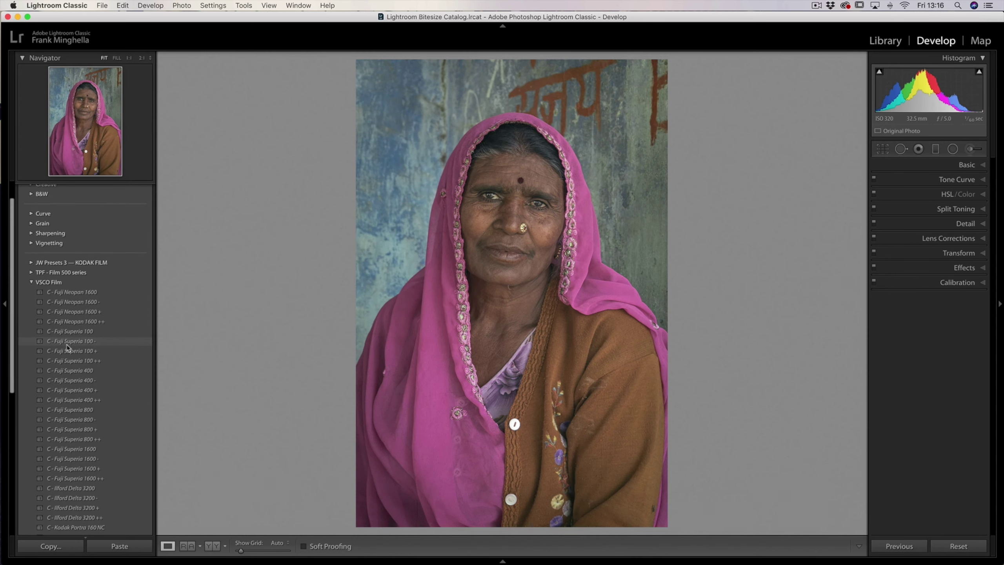
scroll(67, 348, down, 3)
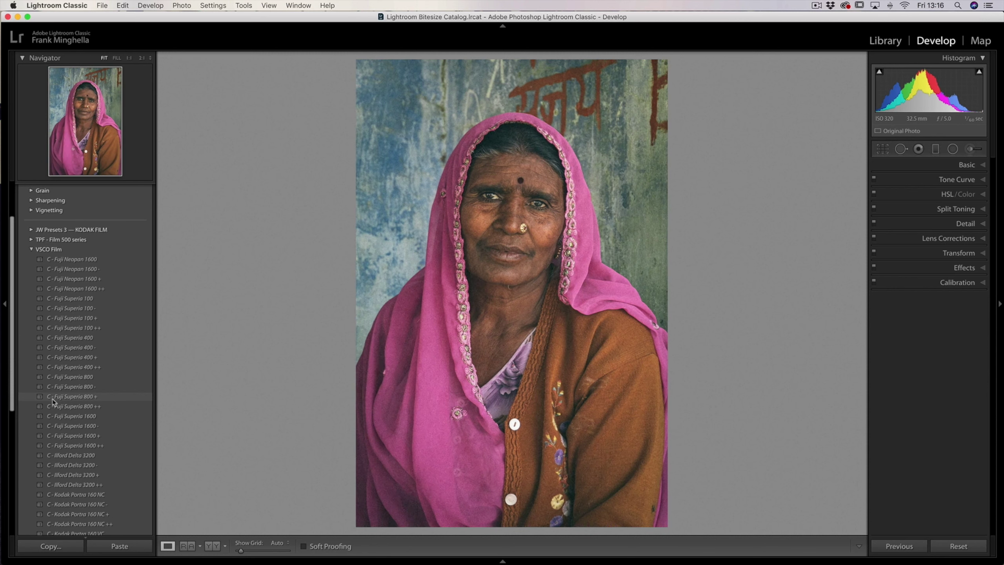
click(83, 348)
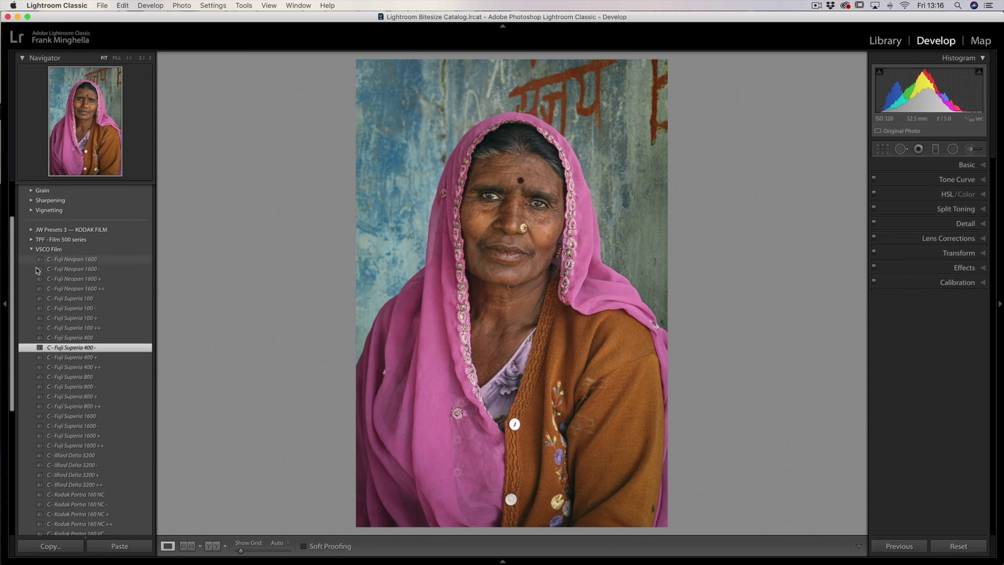
Hide the presets and compare the film-look portrait before and after
key(F7)
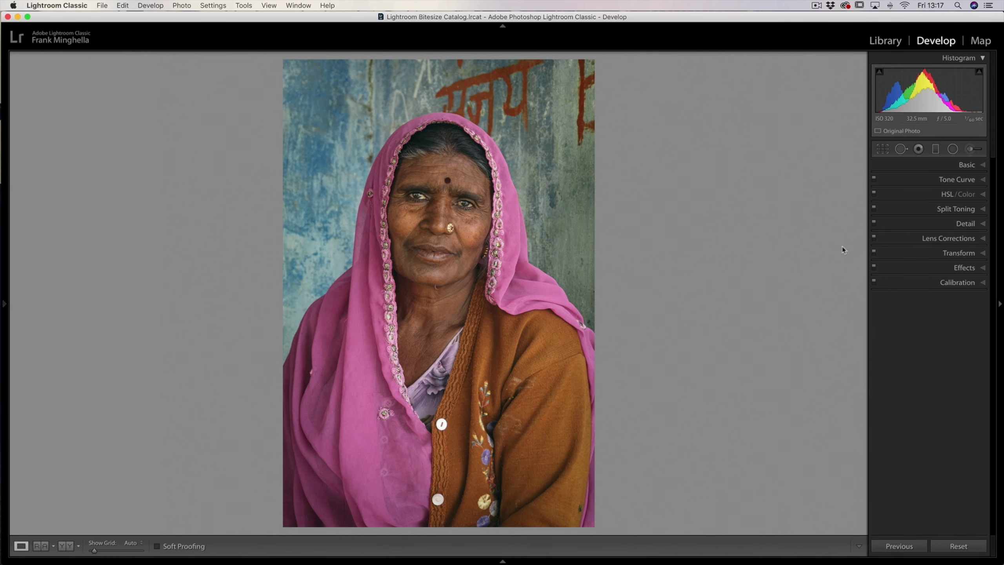
key(backslash)
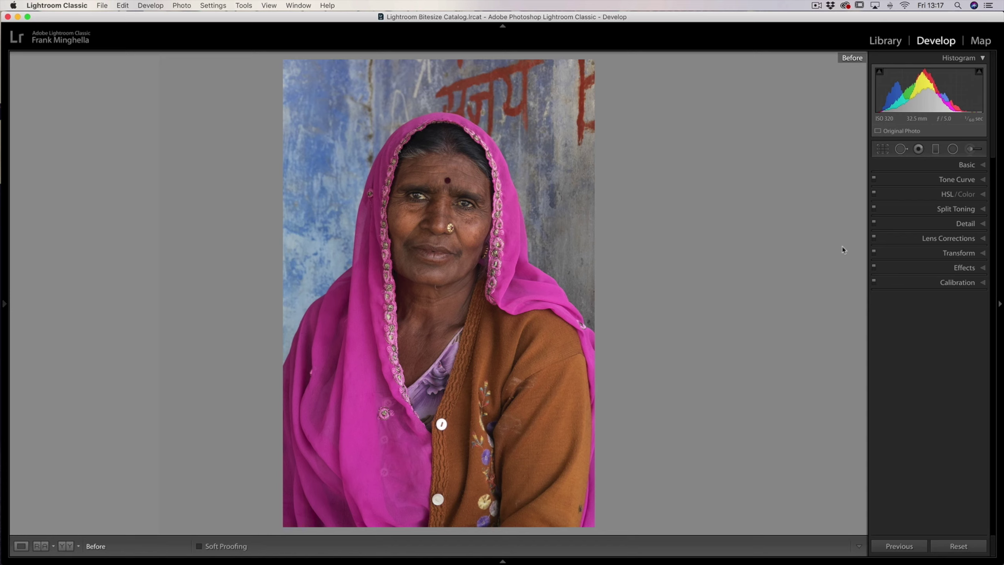
key(backslash)
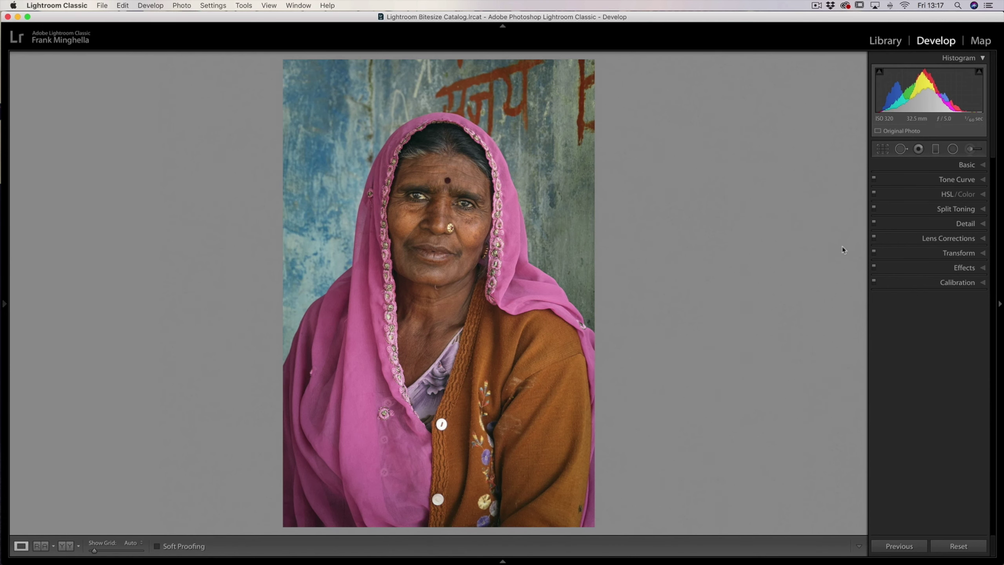
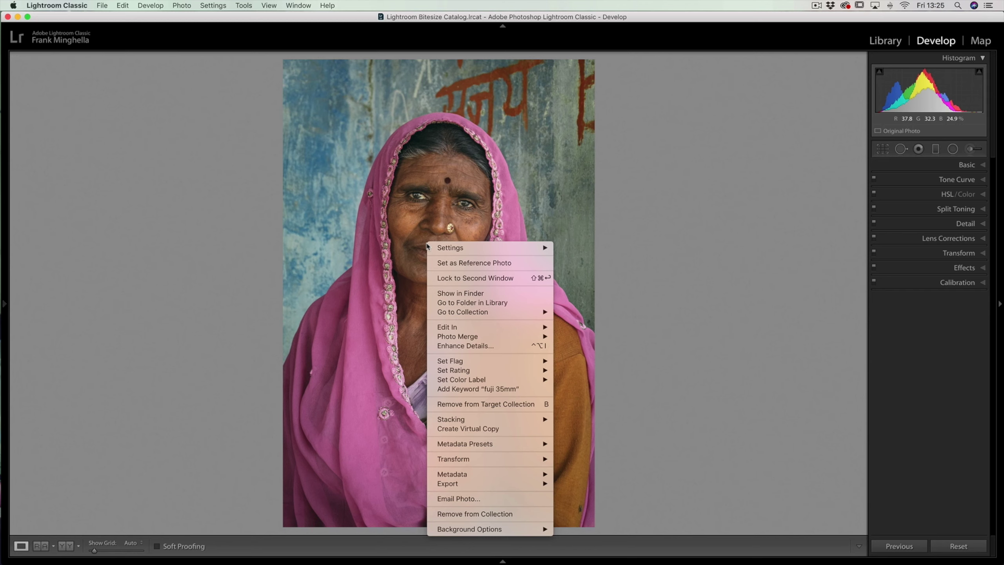
Open a copy of the portrait with Lightroom adjustments in Silver Efex Pro 2
mouse_move(454, 328)
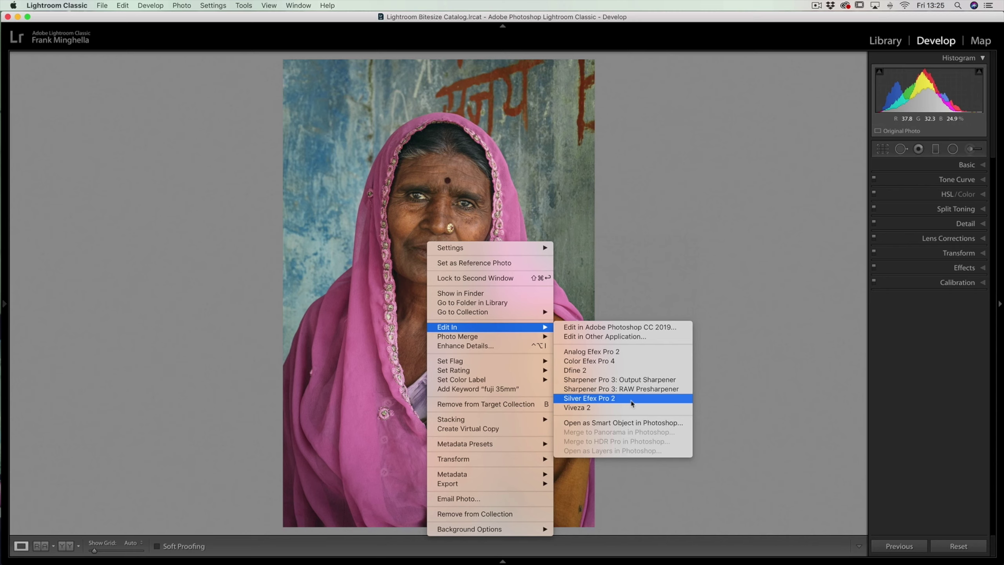
click(608, 403)
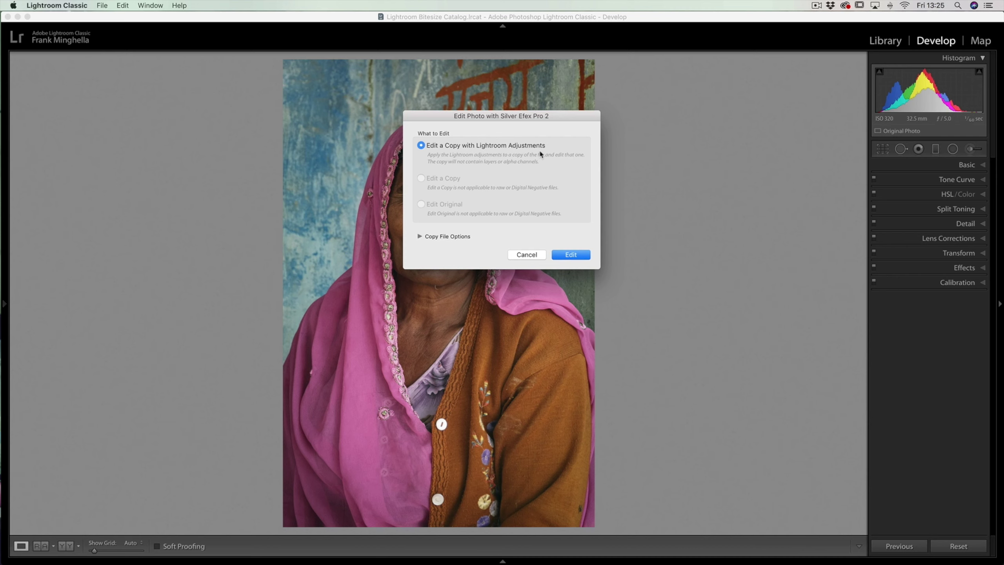
click(571, 255)
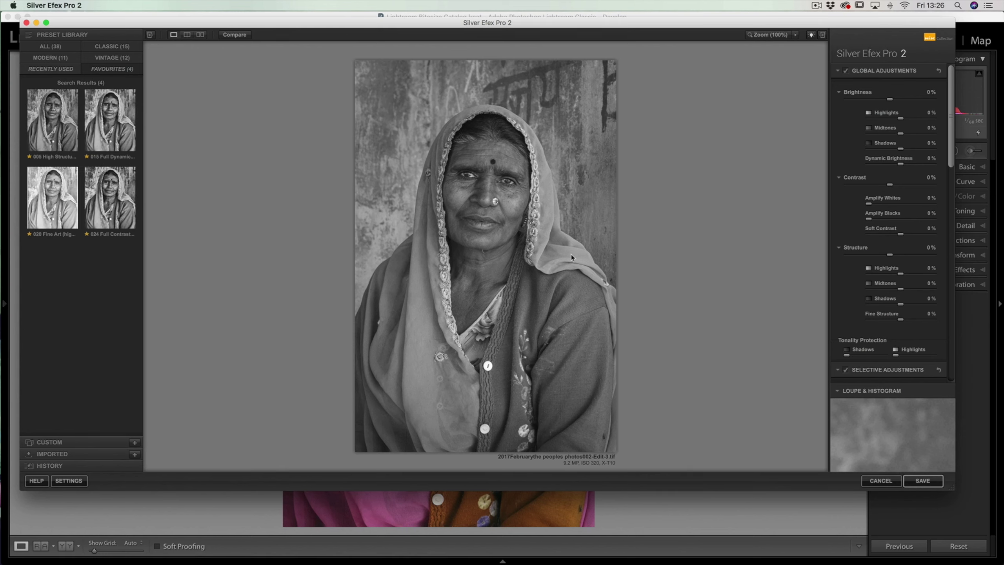
Browse the full library of black-and-white presets
click(58, 48)
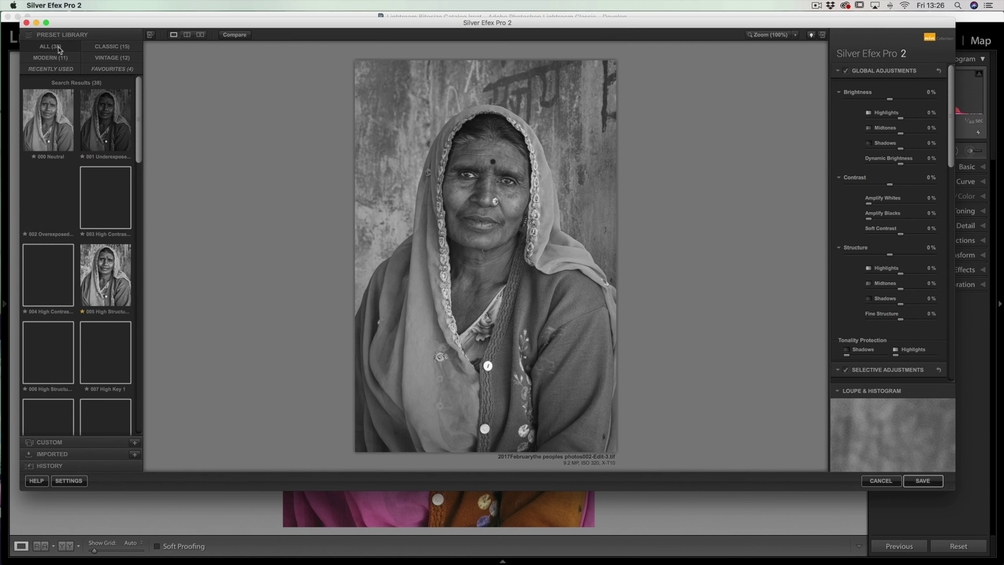
scroll(92, 235, down, 2)
scroll(91, 236, down, 10)
scroll(91, 234, down, 15)
scroll(90, 235, down, 4)
scroll(90, 235, up, 7)
scroll(91, 235, up, 20)
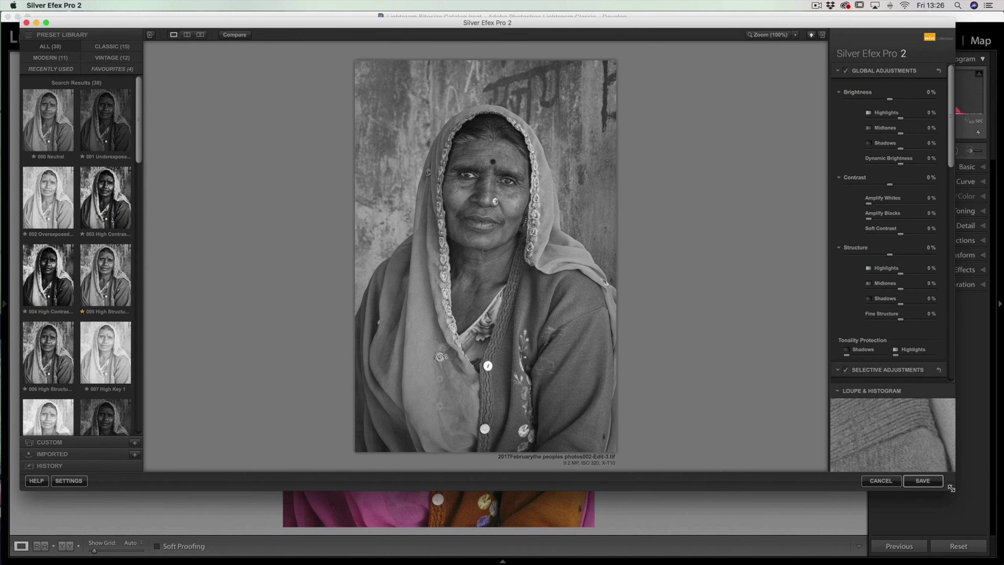
Enlarge the window, compare the favourite presets 005 High Structure (harsh) and 015 Full Dynamic (harsh), and apply 005 High Structure (harsh)
drag(951, 488, 979, 537)
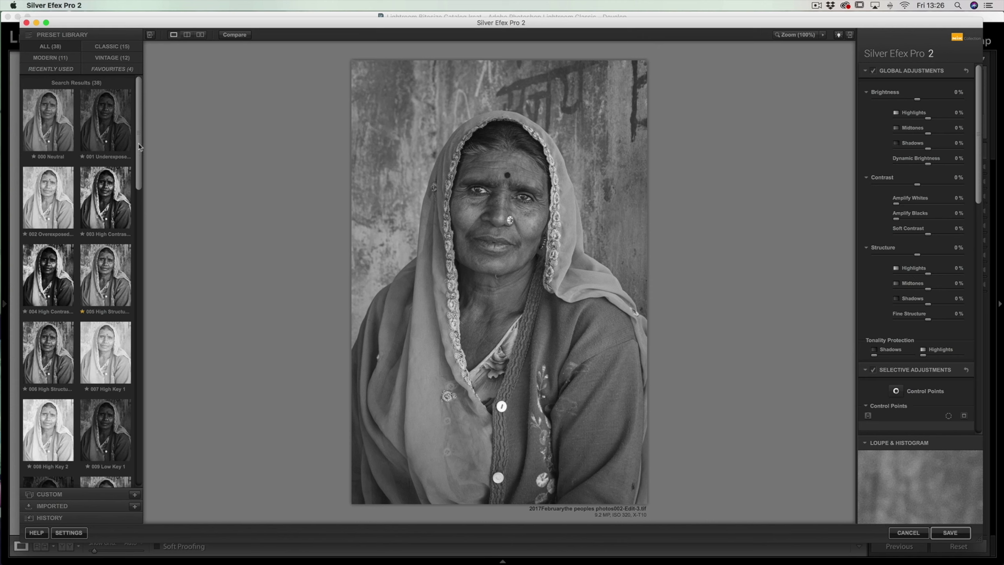
click(105, 69)
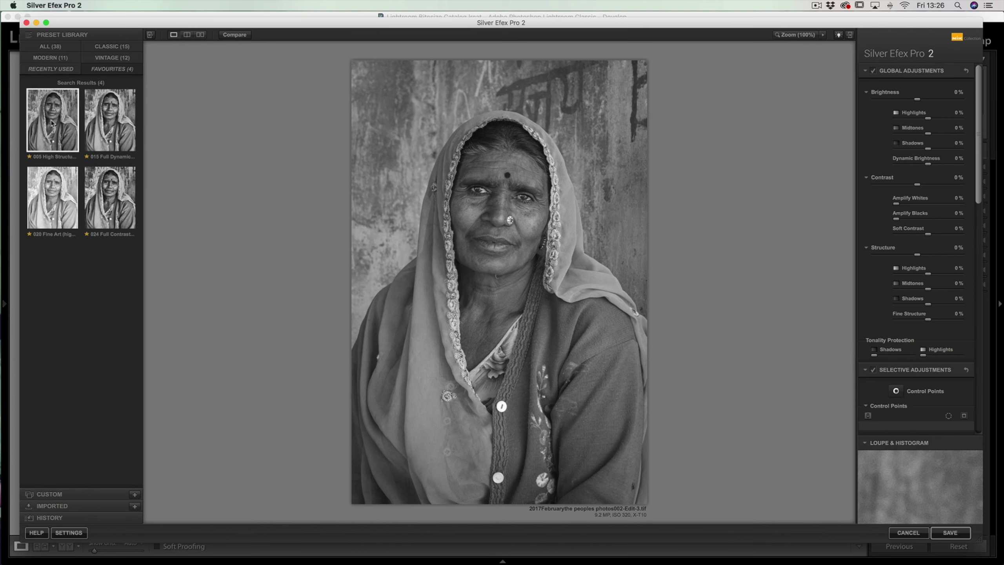
click(51, 123)
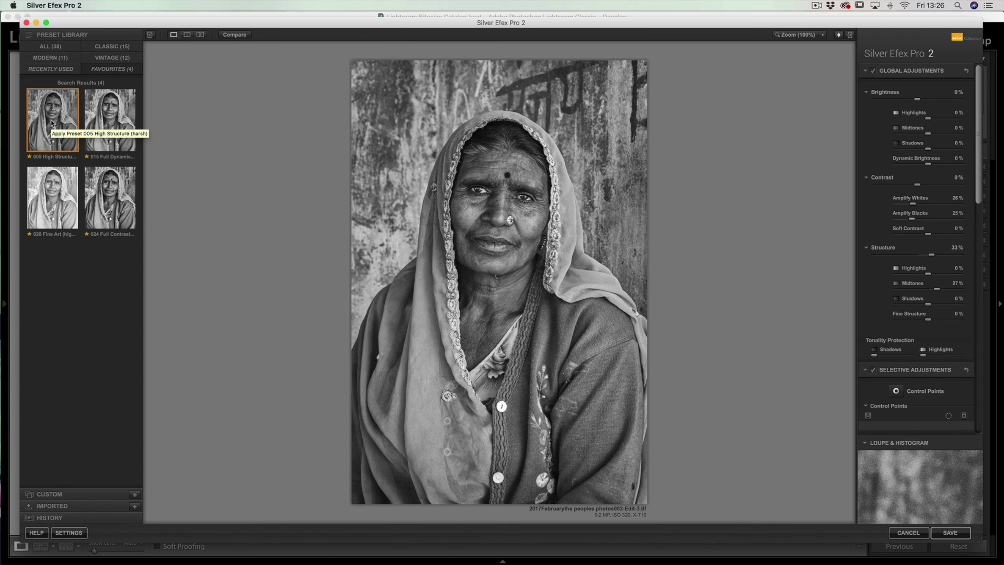
click(105, 120)
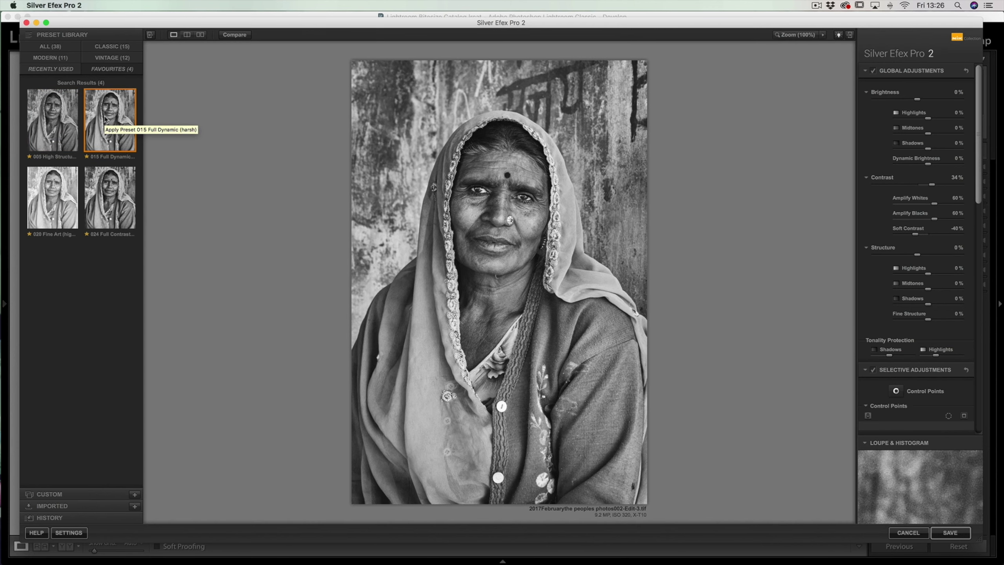
click(60, 116)
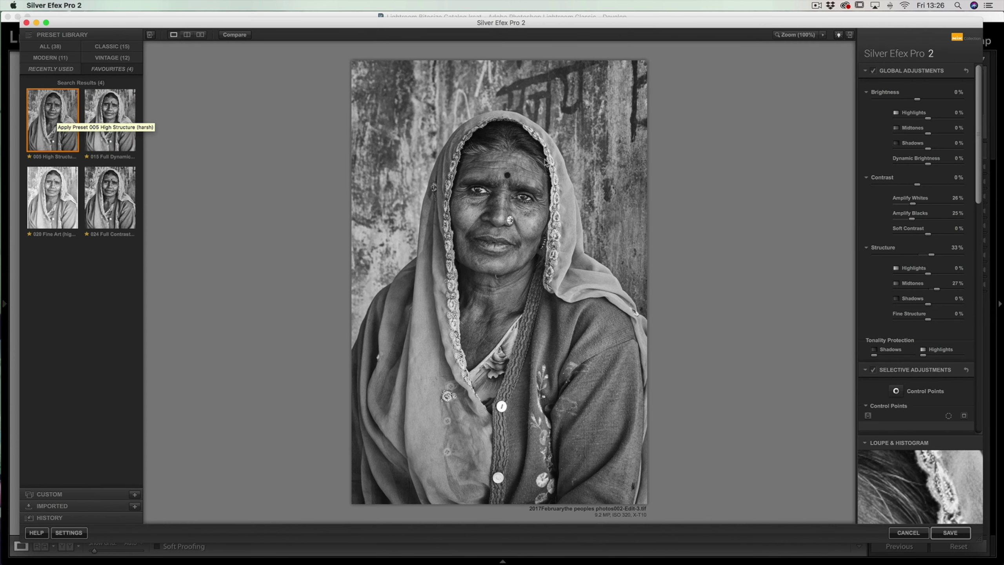
Review the adjustment sections and the available film types, keeping the film type at Neutral
scroll(912, 170, down, 3)
scroll(908, 160, down, 5)
scroll(908, 161, up, 7)
scroll(908, 160, up, 1)
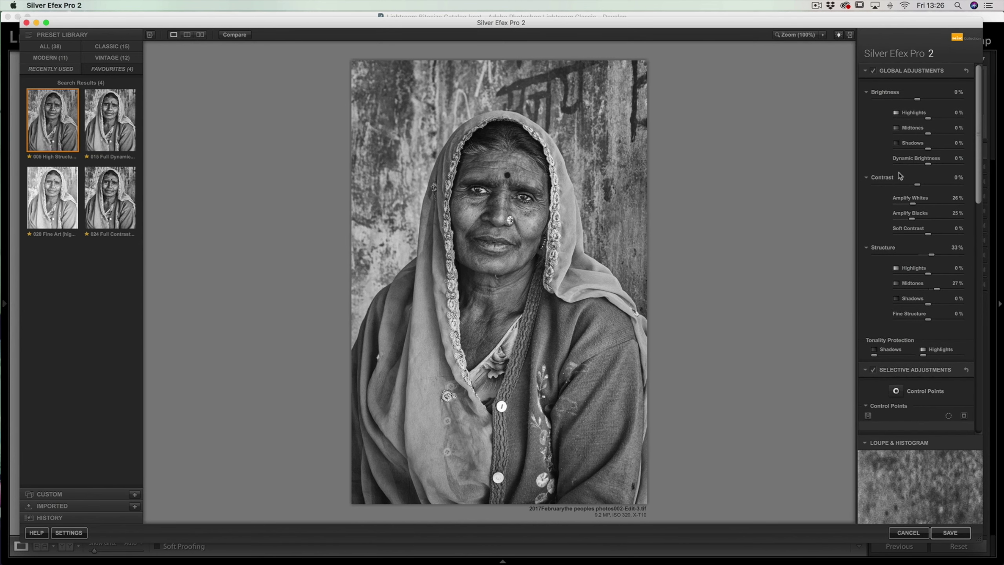
scroll(899, 177, down, 4)
scroll(900, 176, down, 10)
scroll(900, 176, down, 11)
click(912, 229)
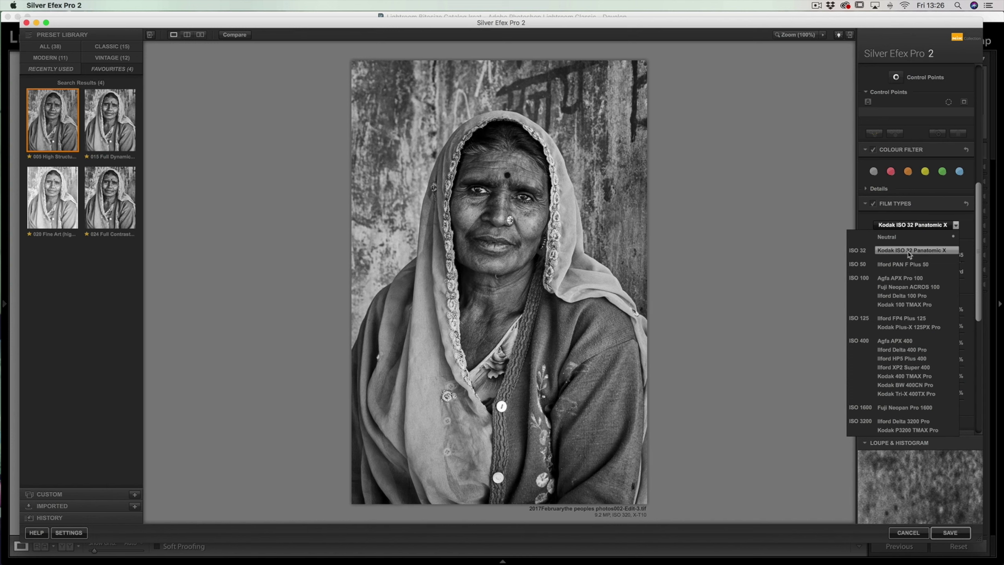
click(905, 237)
Tone the portrait with Copper Toner 16 and save the black-and-white copy back to Lightroom
scroll(975, 269, down, 8)
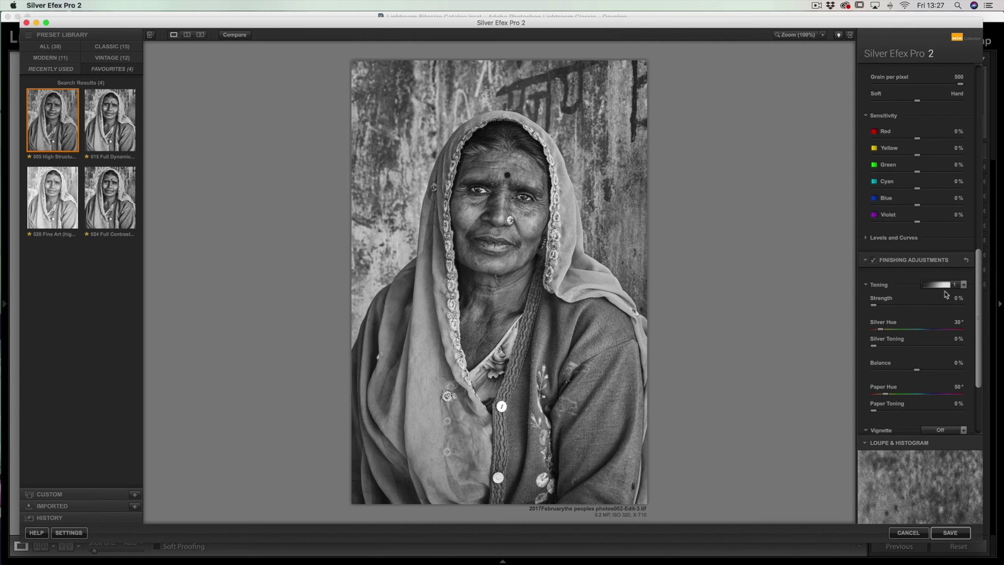
click(954, 284)
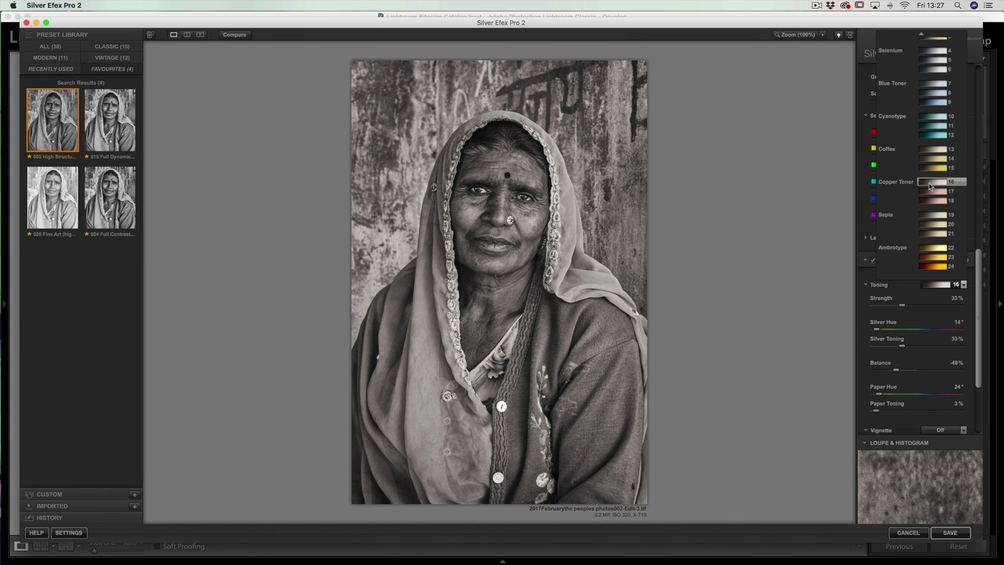
click(929, 185)
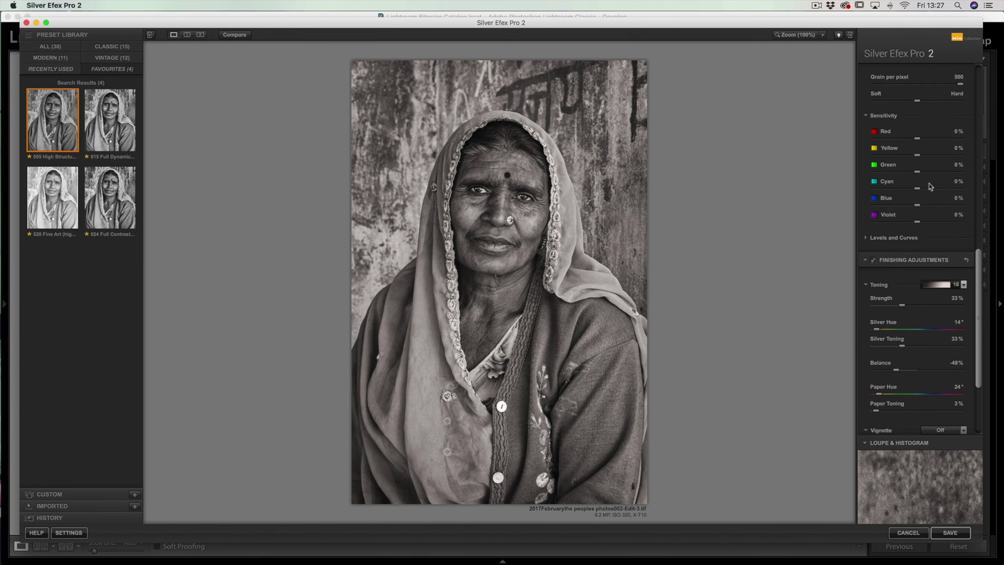
click(950, 532)
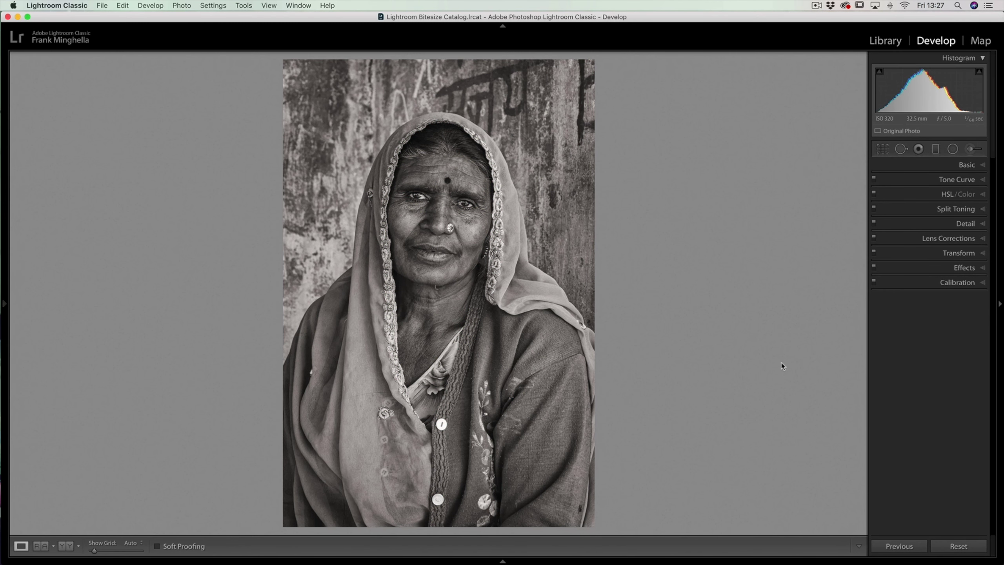
Compare the toned black-and-white portrait with the colour version
key(Left)
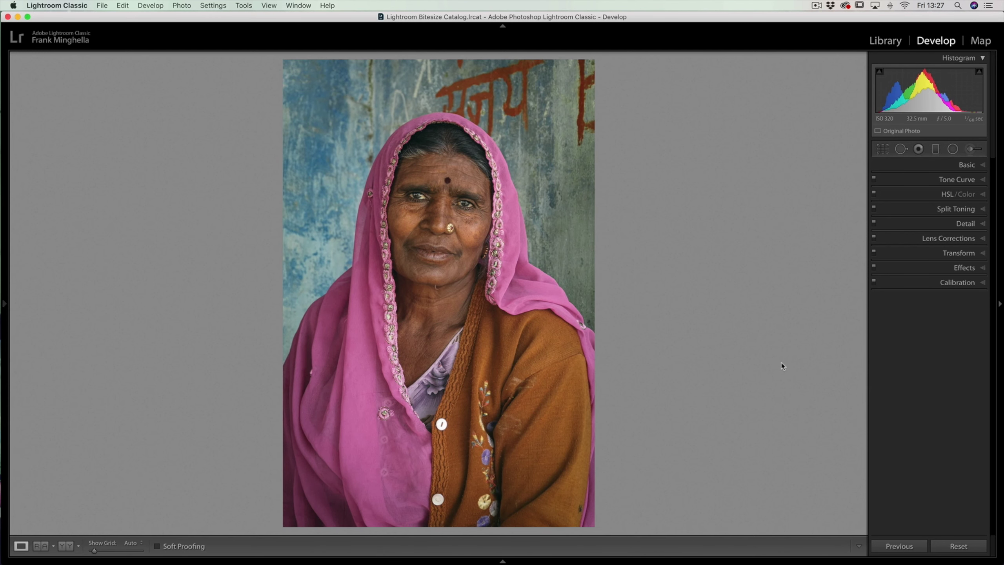
key(Right)
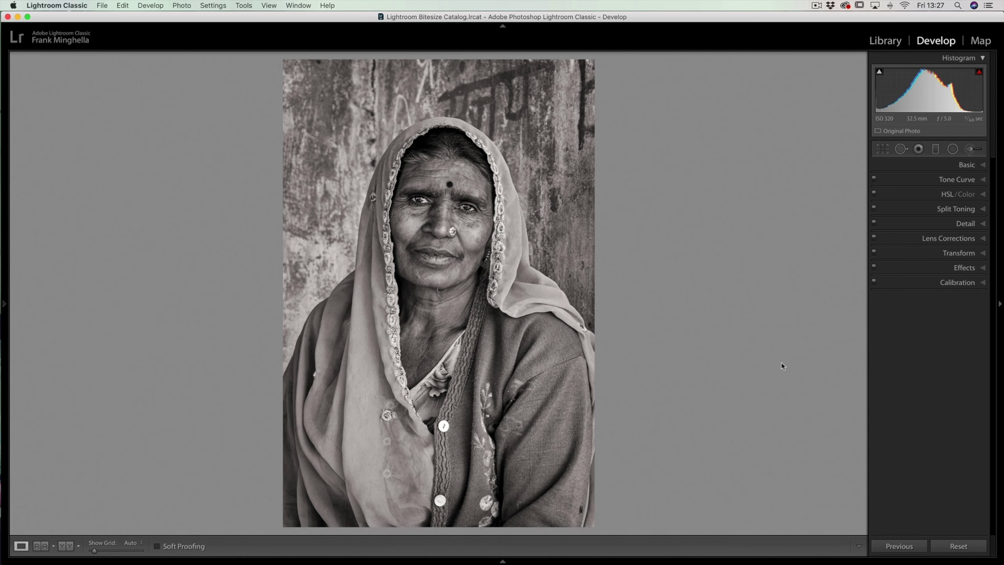
key(Right)
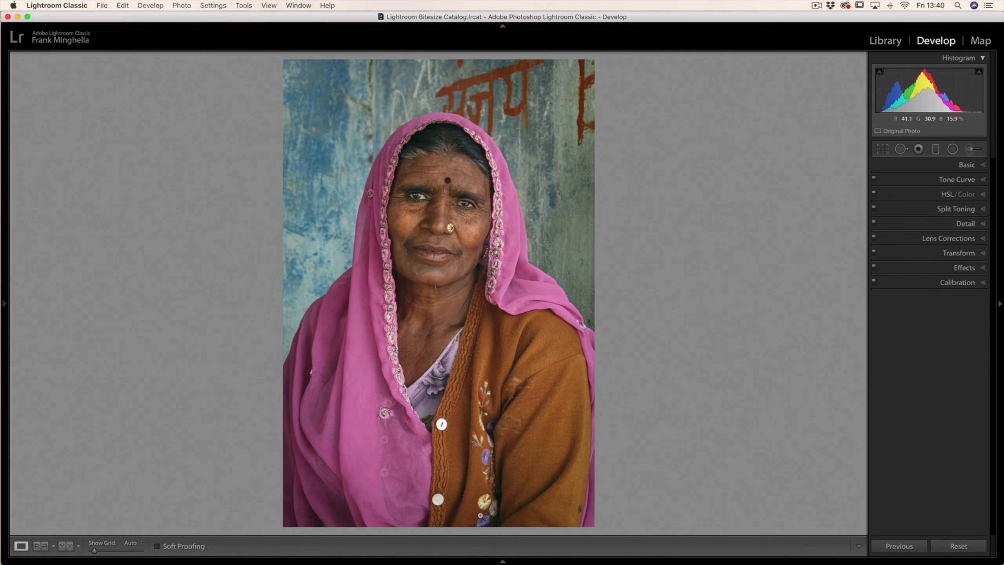
Open the orange sports car photo 2019Augustuntitled008.dng from the filmstrip and hide the filmstrip
click(502, 562)
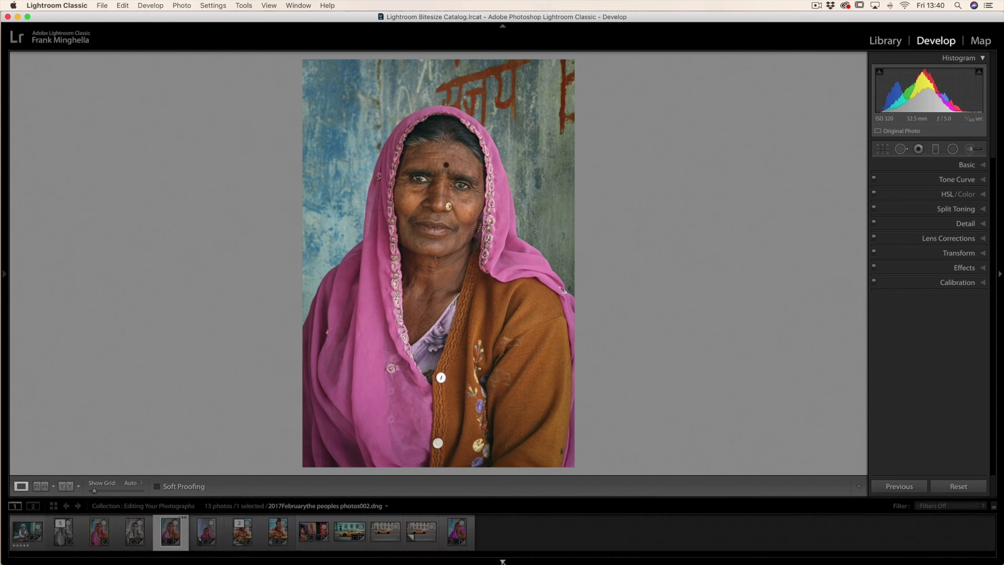
click(385, 532)
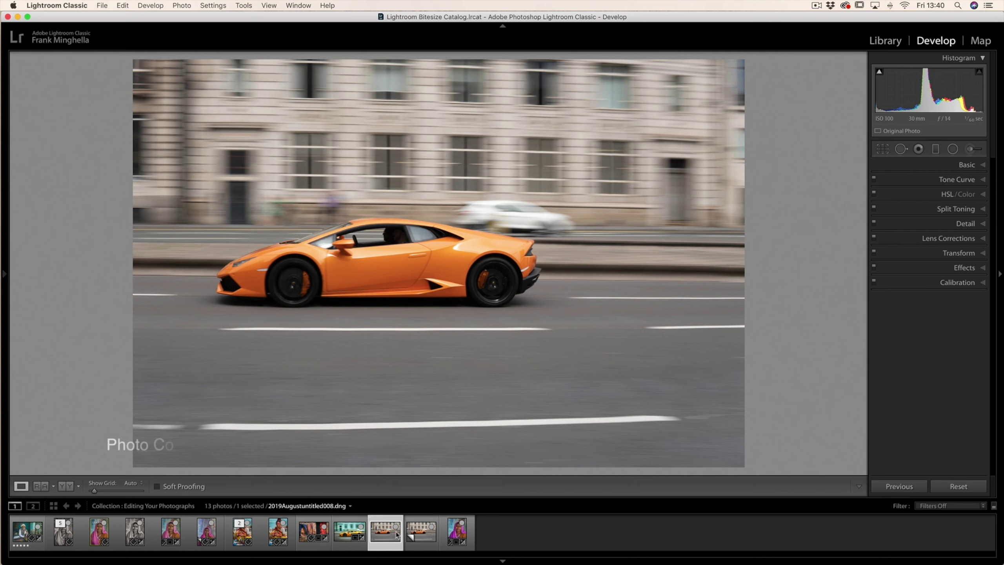
click(503, 561)
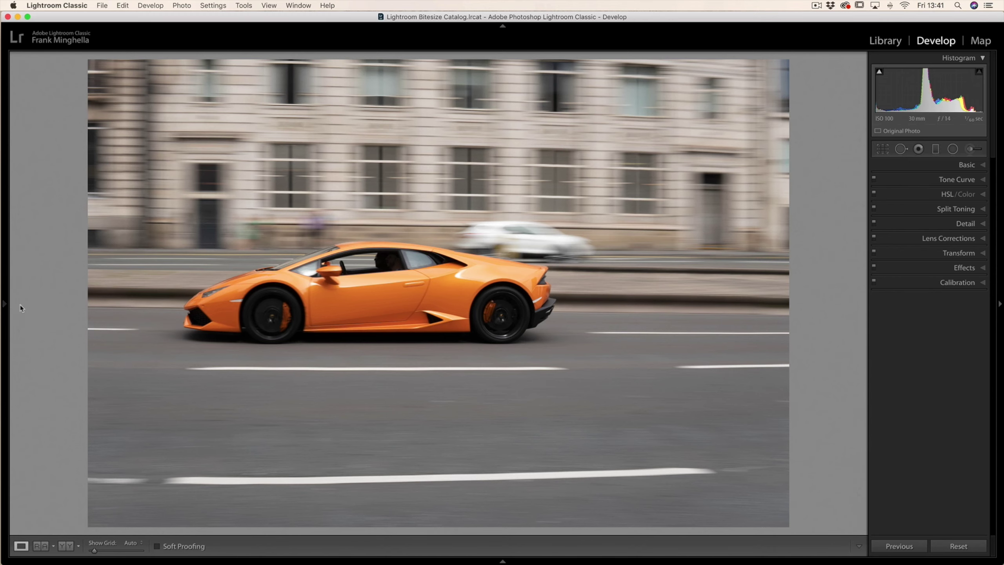
Preview the car photo's Cropped and Fixed snapshots, return to As Shot, and hide the snapshots again
click(4, 304)
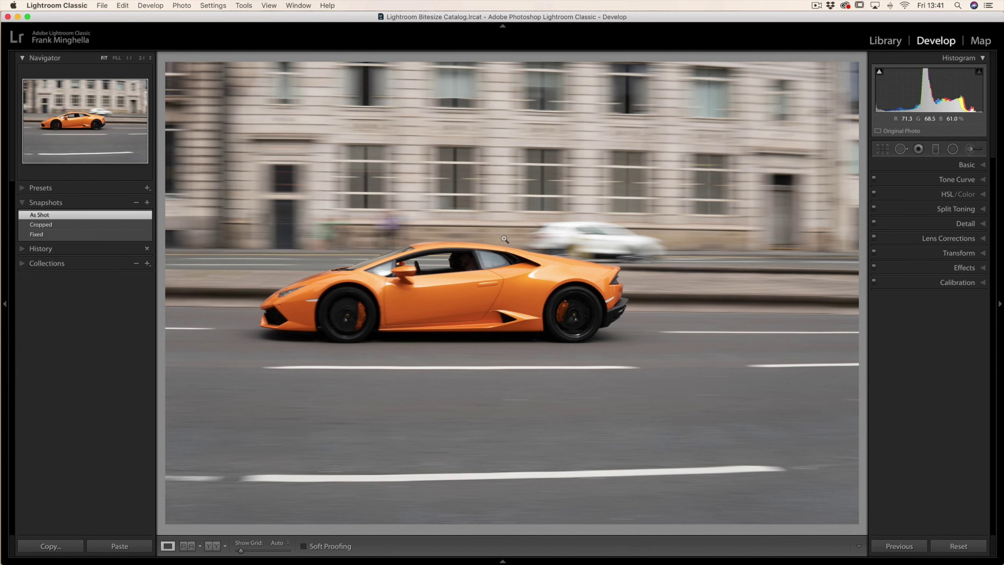
click(47, 227)
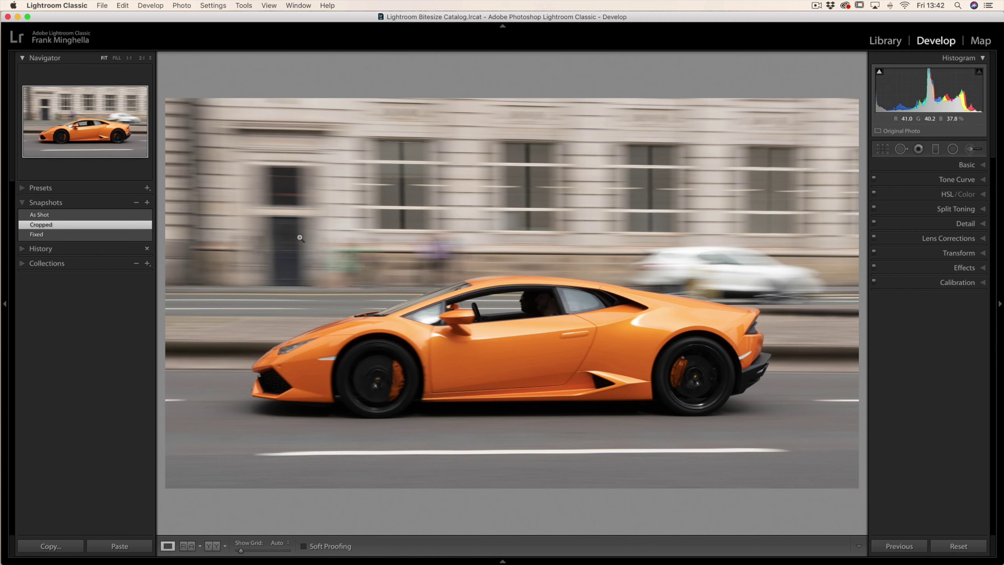
click(59, 235)
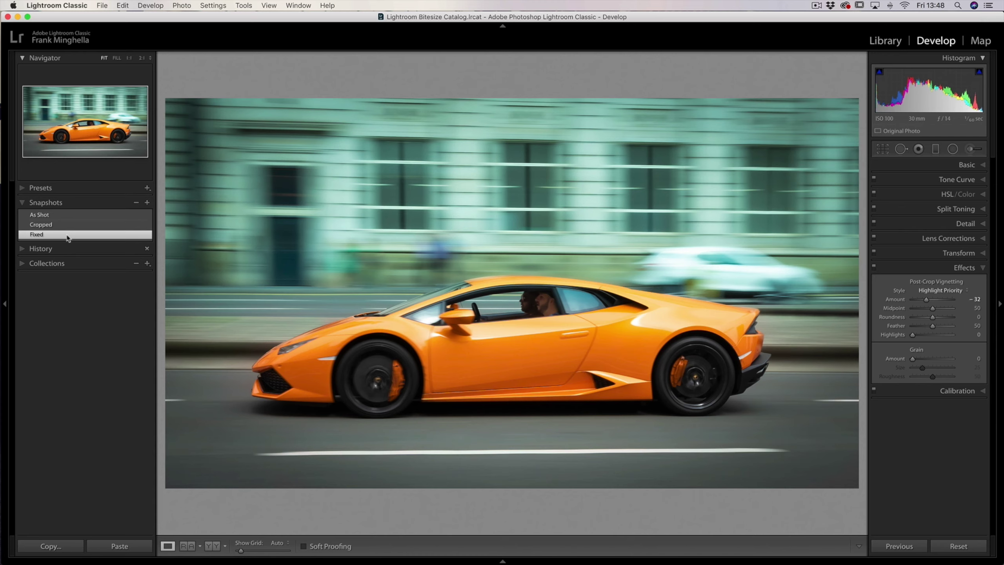
key(f)
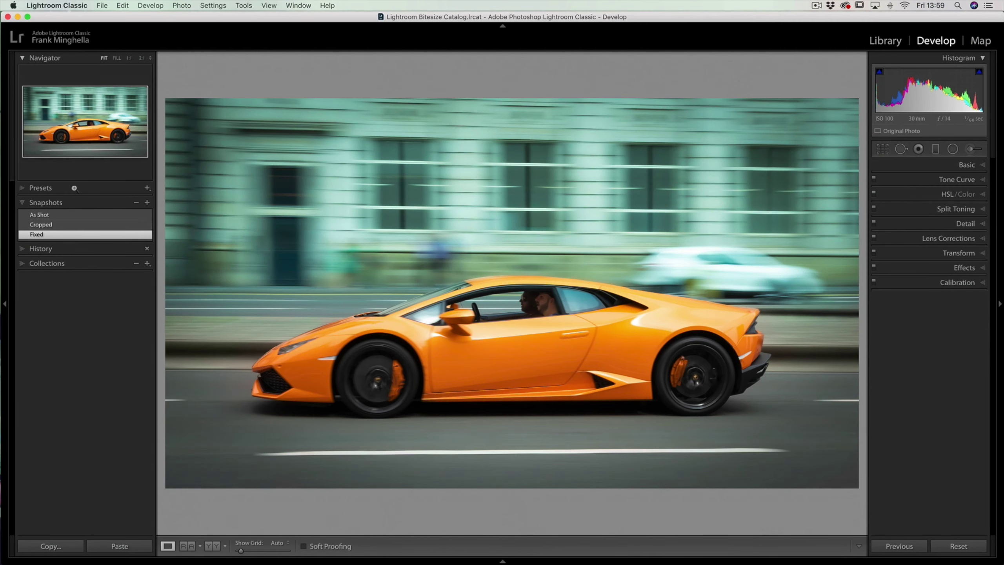
click(67, 217)
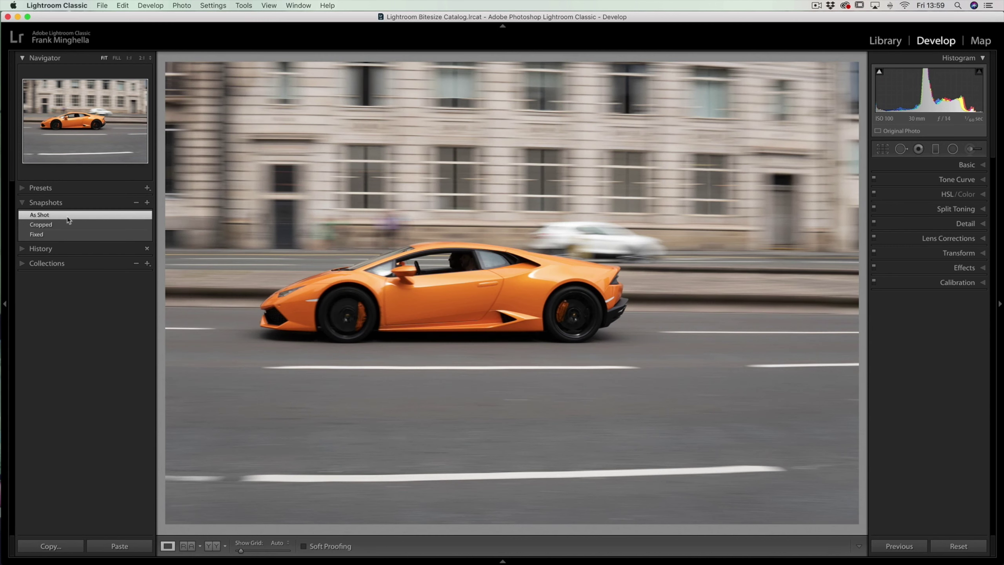
click(5, 304)
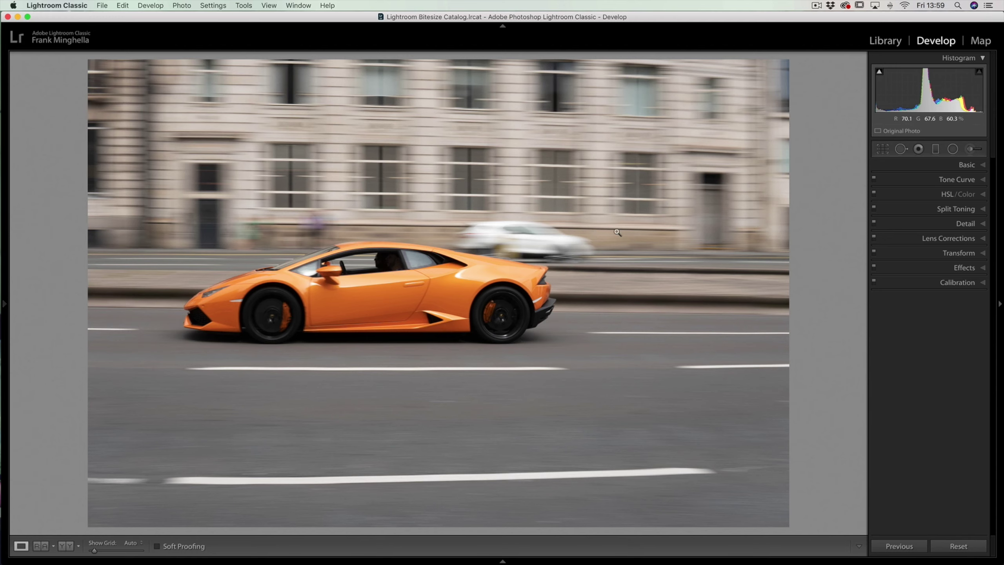
Enable lens profile corrections for the car photo and compare it with and without the lens corrections
click(982, 239)
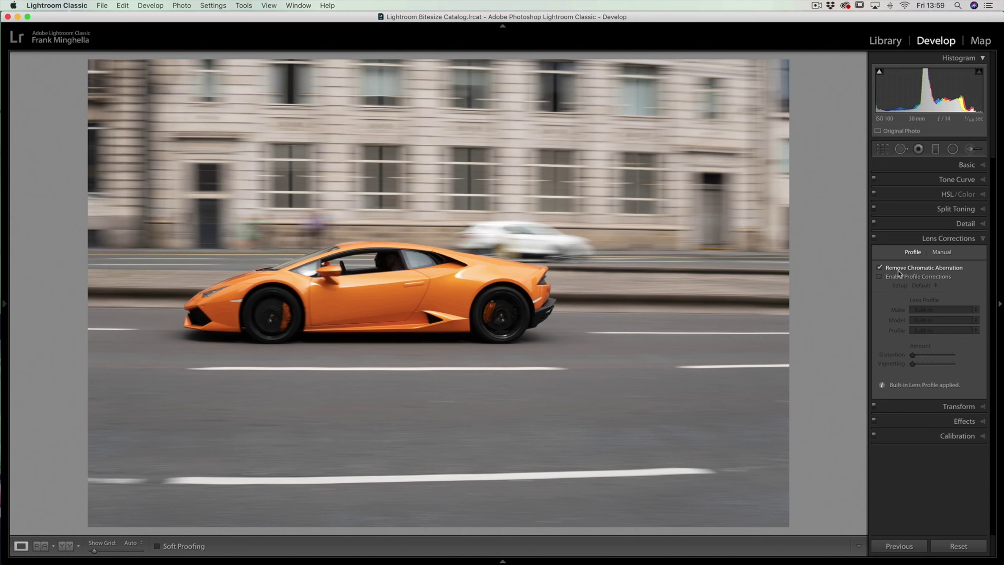
click(880, 278)
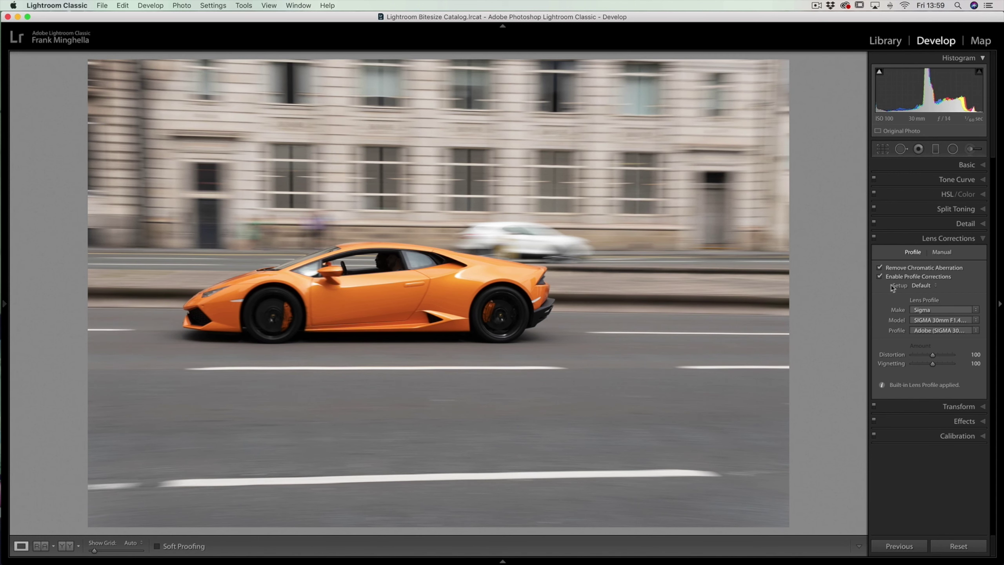
click(873, 239)
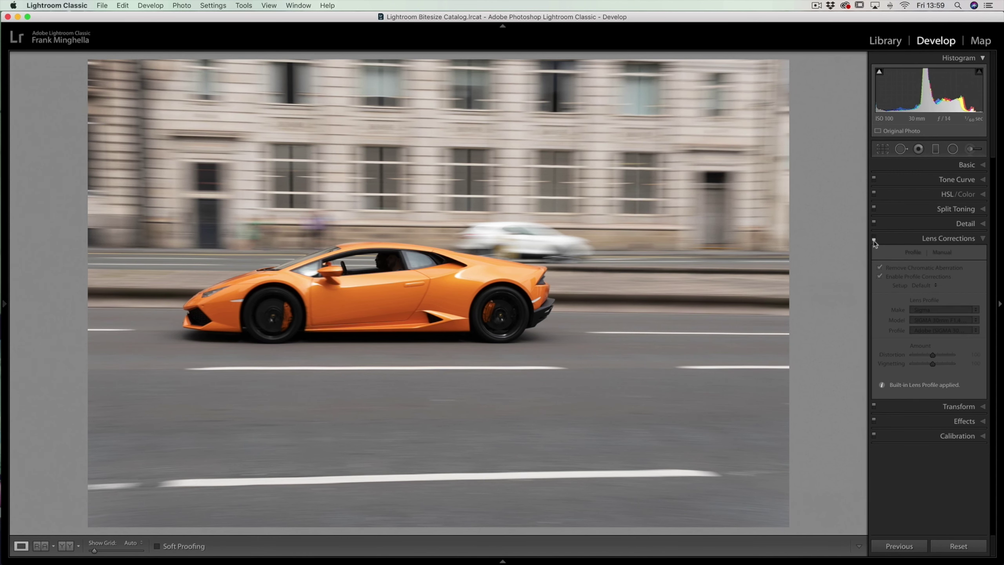
click(873, 238)
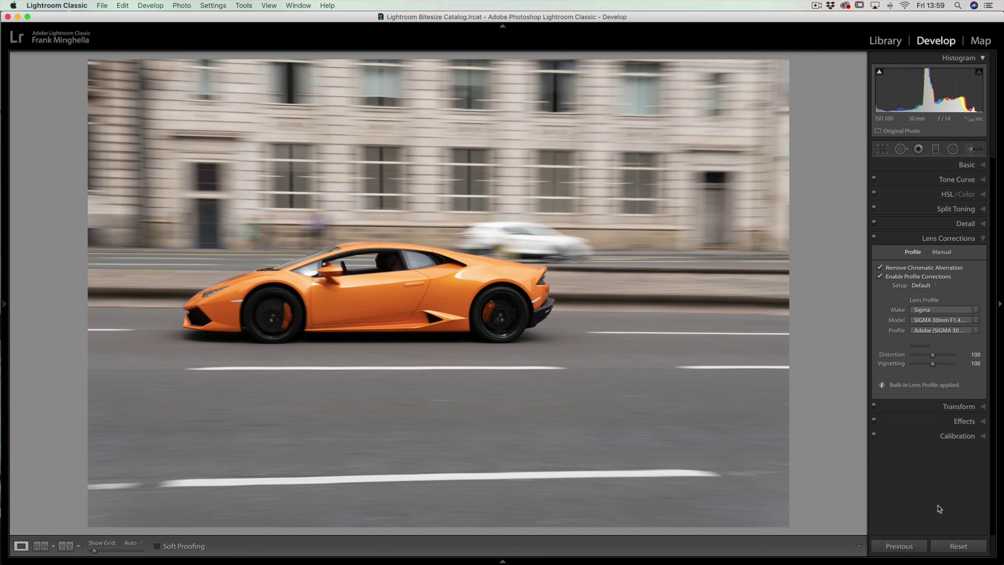
click(956, 238)
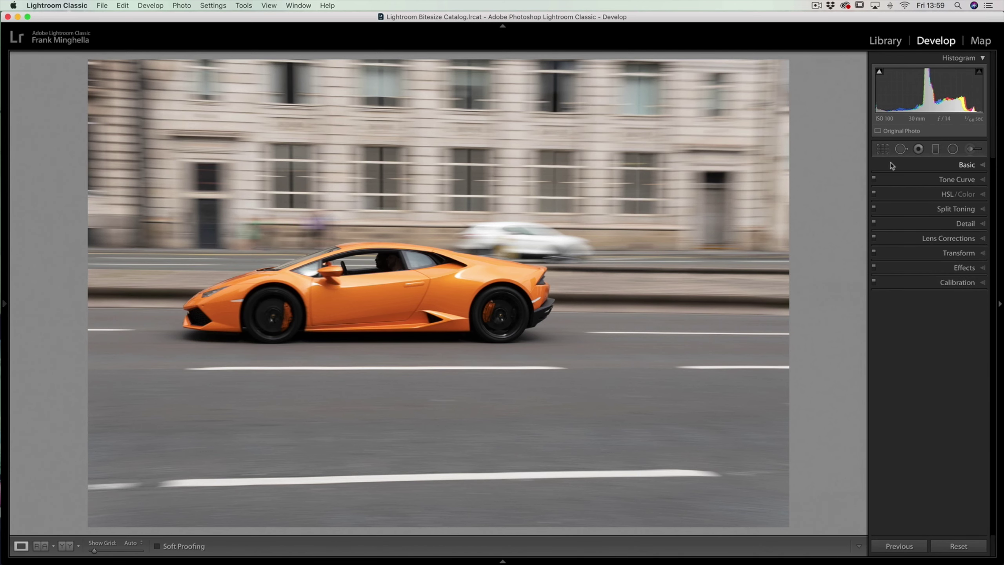
Start cropping the car photo and set the crop aspect ratio to 16 x 9
click(884, 151)
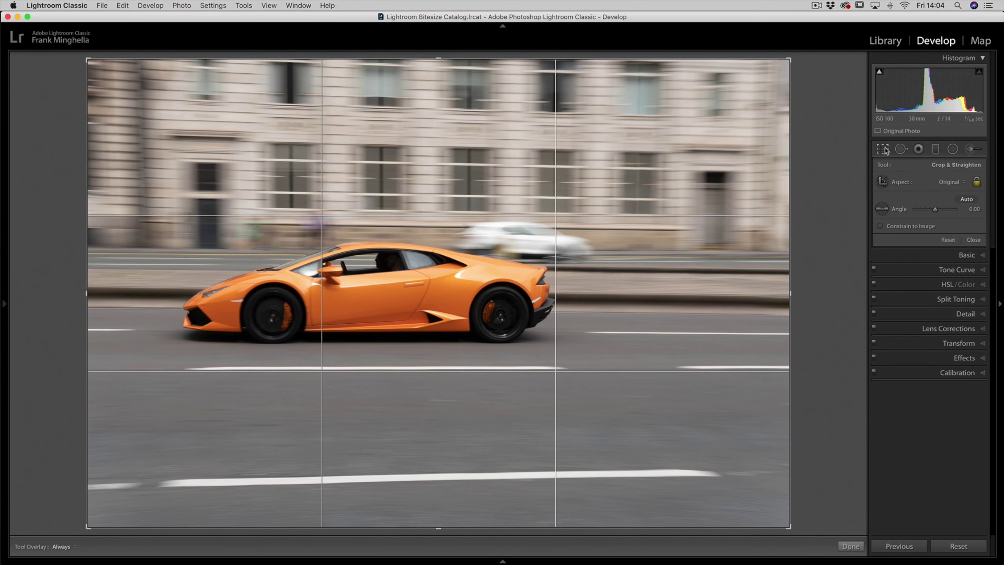
mouse_move(789, 58)
mouse_down()
mouse_move(735, 86)
mouse_move(790, 79)
mouse_up()
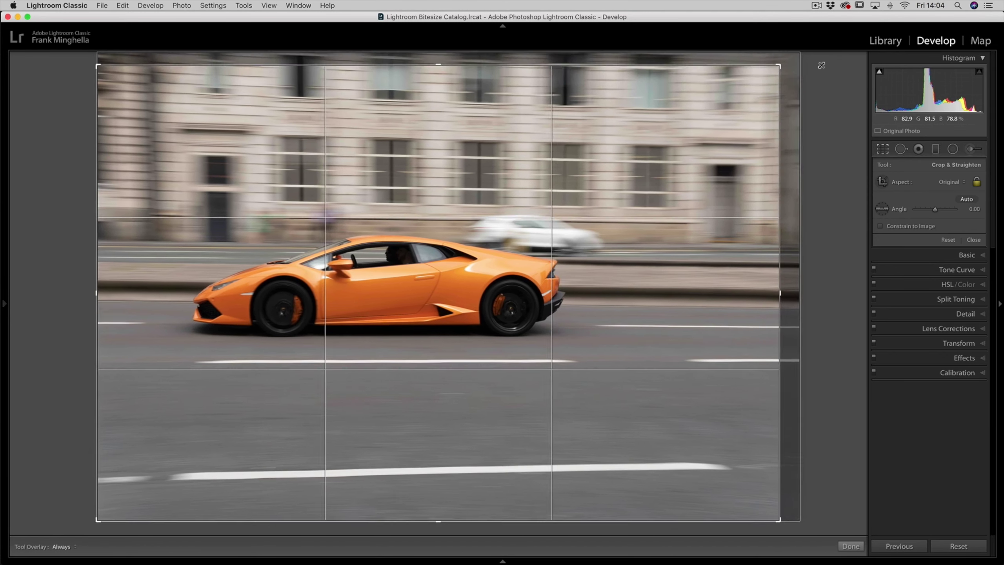
click(950, 184)
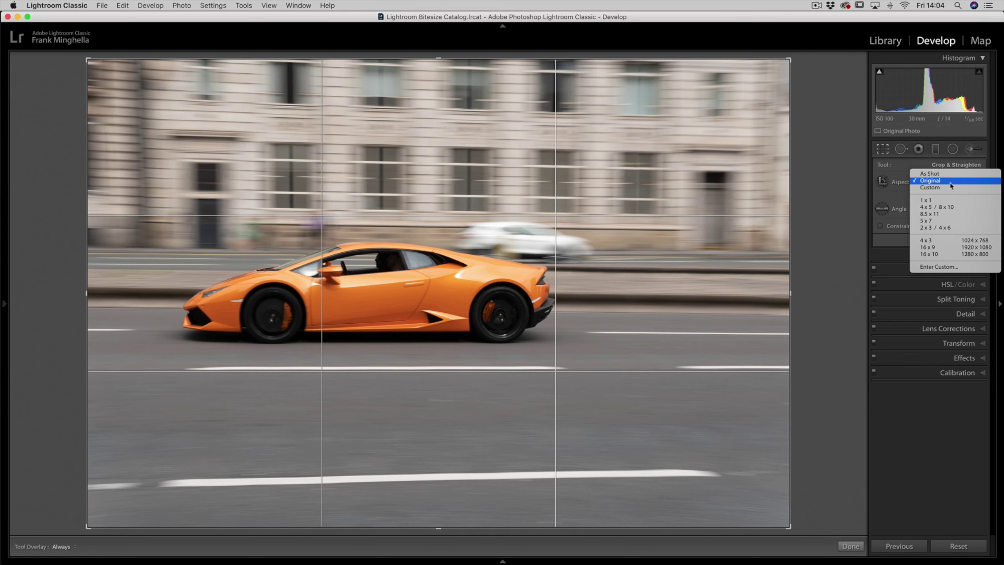
click(929, 248)
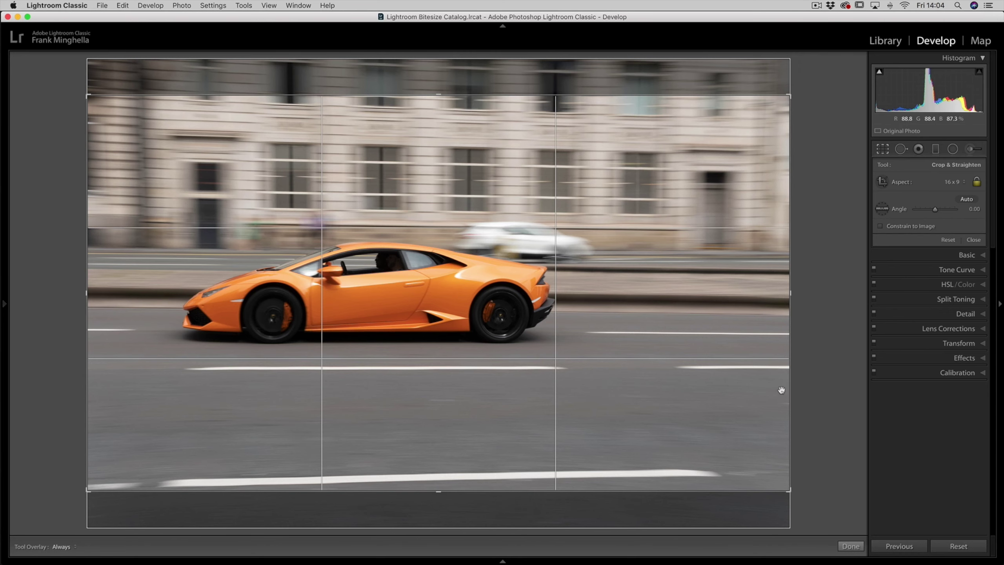
Tighten the 16 x 9 crop around the orange car, cutting away the empty road and the upper part of the building
drag(788, 490, 710, 467)
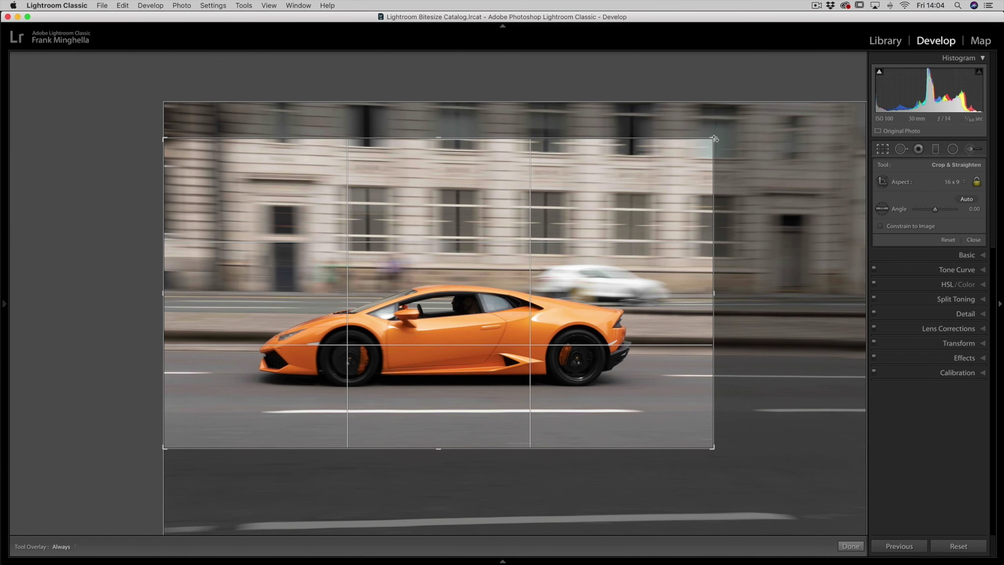
drag(713, 138, 695, 145)
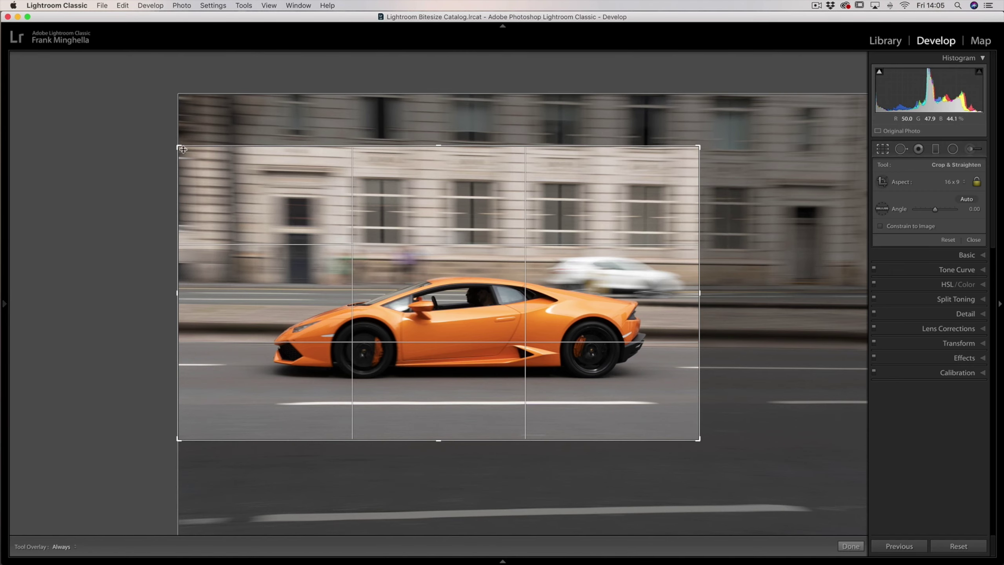
drag(179, 146, 180, 148)
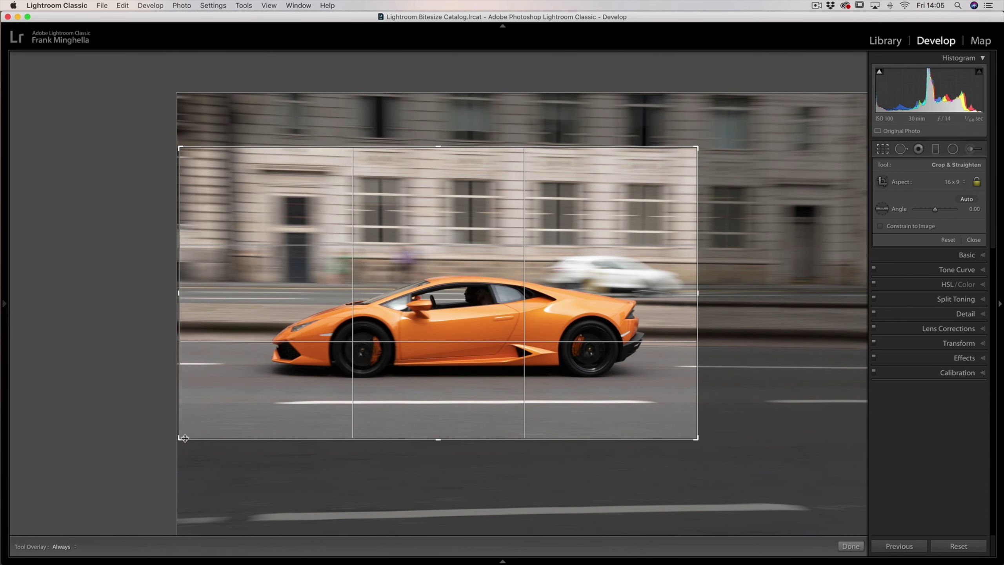
drag(182, 437, 182, 436)
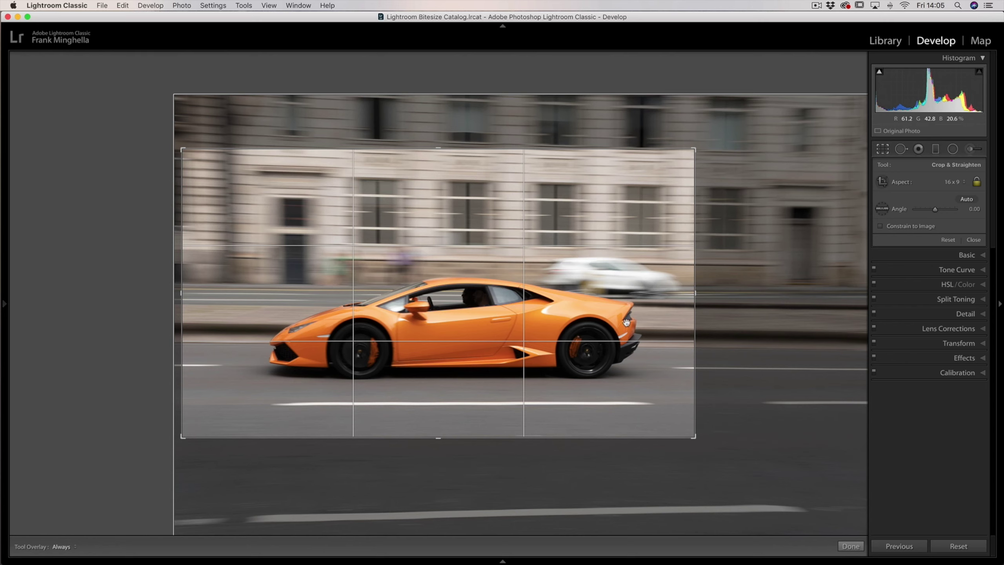
Straighten the photo to an angle of −0.41 by levelling it along the roadside line behind the car
click(882, 209)
drag(193, 343, 683, 346)
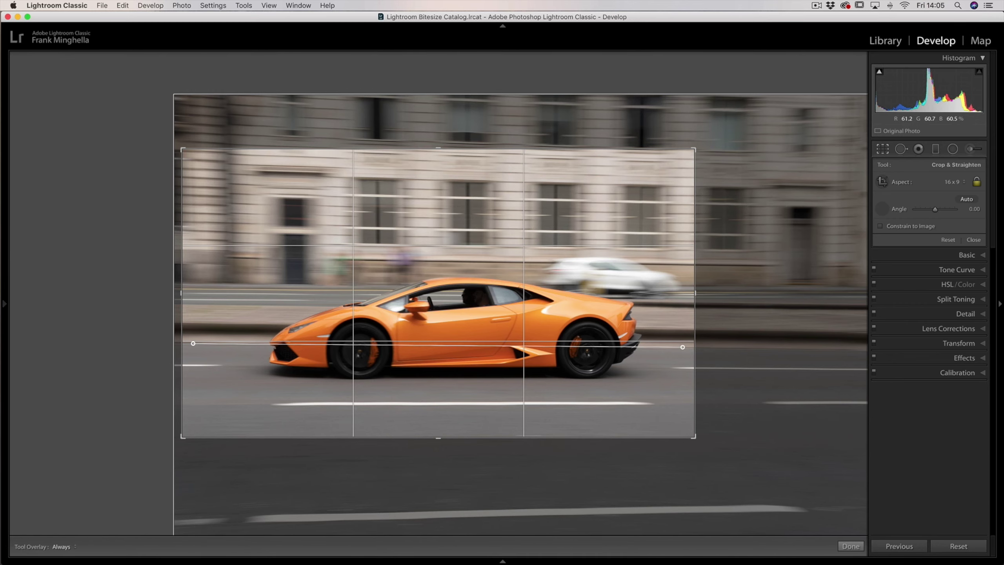
drag(683, 346, 682, 346)
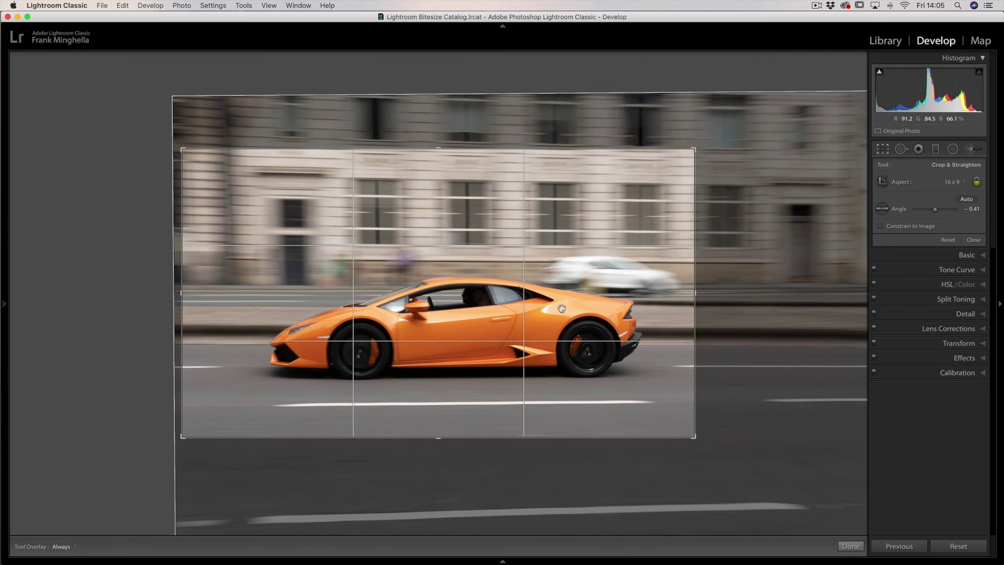
Reposition the car slightly higher within the crop frame and apply the crop
drag(491, 299, 496, 300)
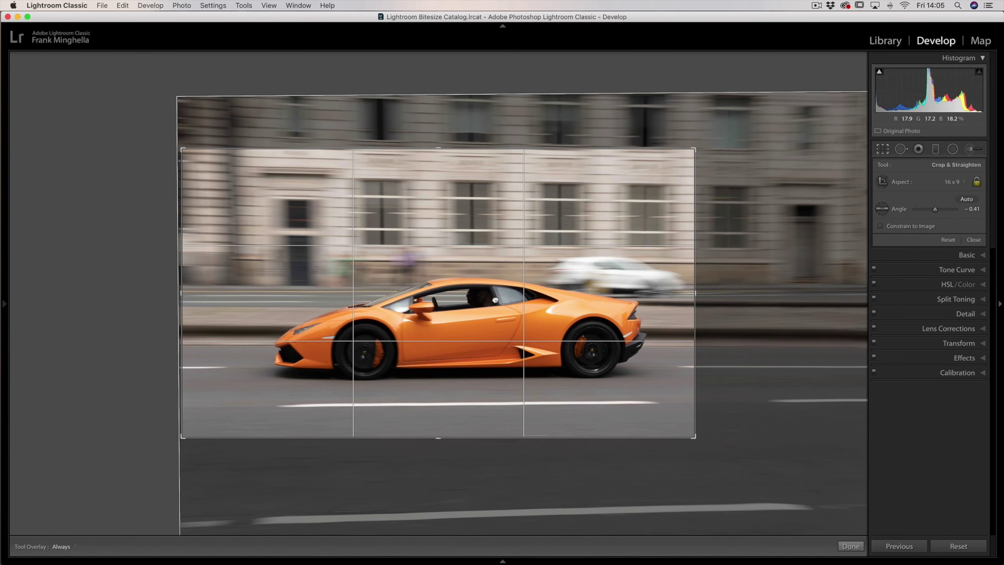
drag(495, 300, 493, 292)
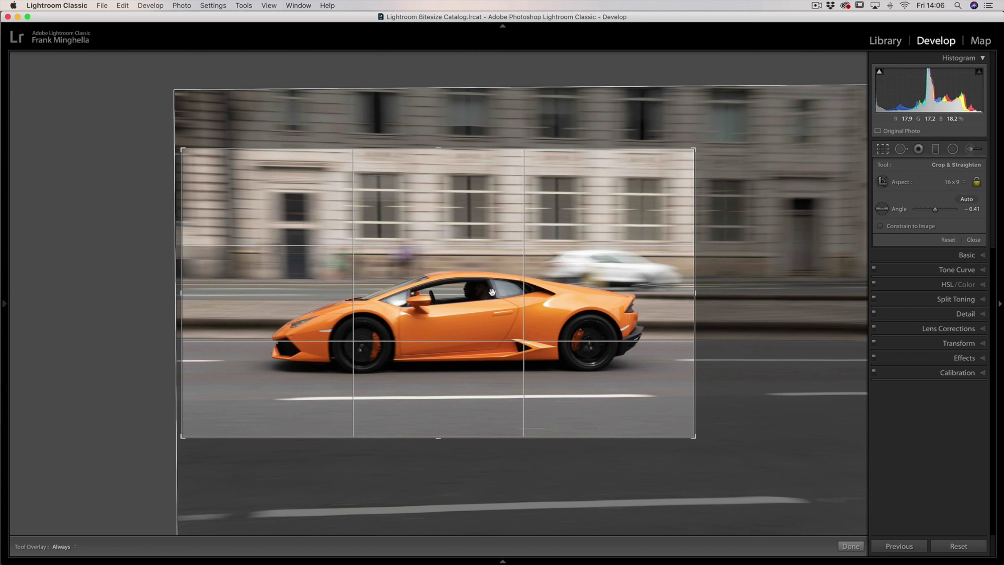
click(851, 546)
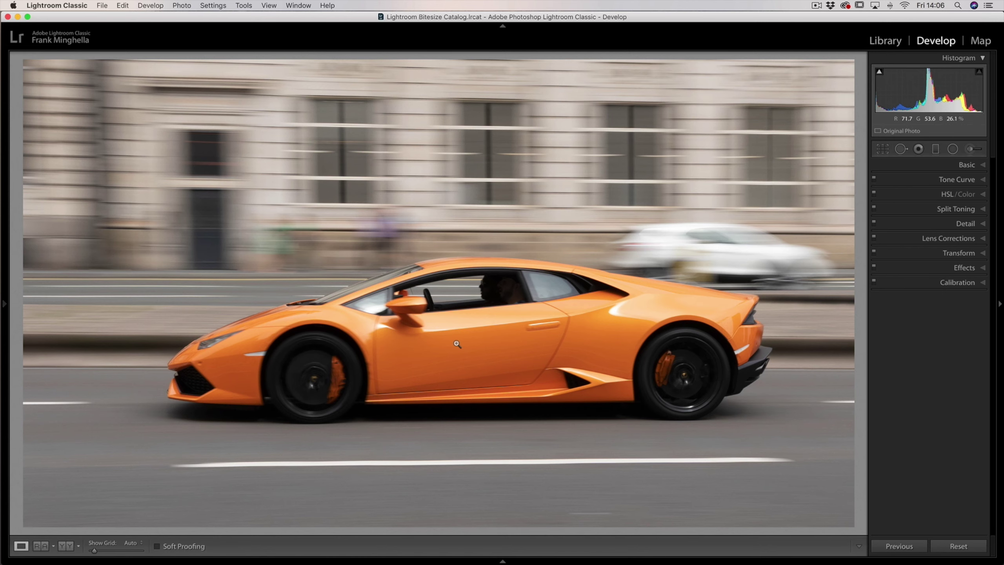
Refine the crop to a custom aspect ratio by trimming its left edge and extending its top edge slightly, and apply it
click(883, 150)
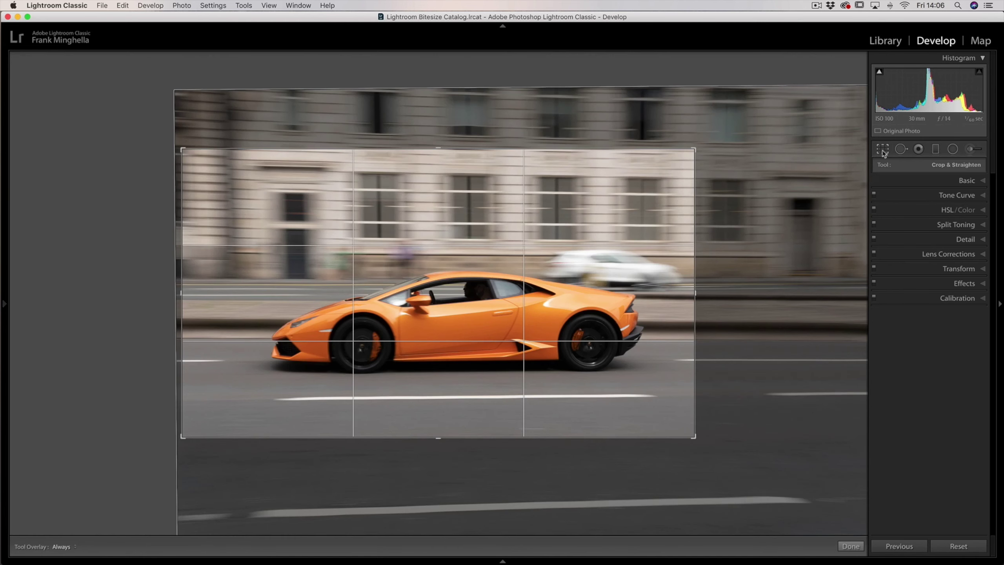
drag(179, 293, 191, 294)
drag(437, 149, 438, 142)
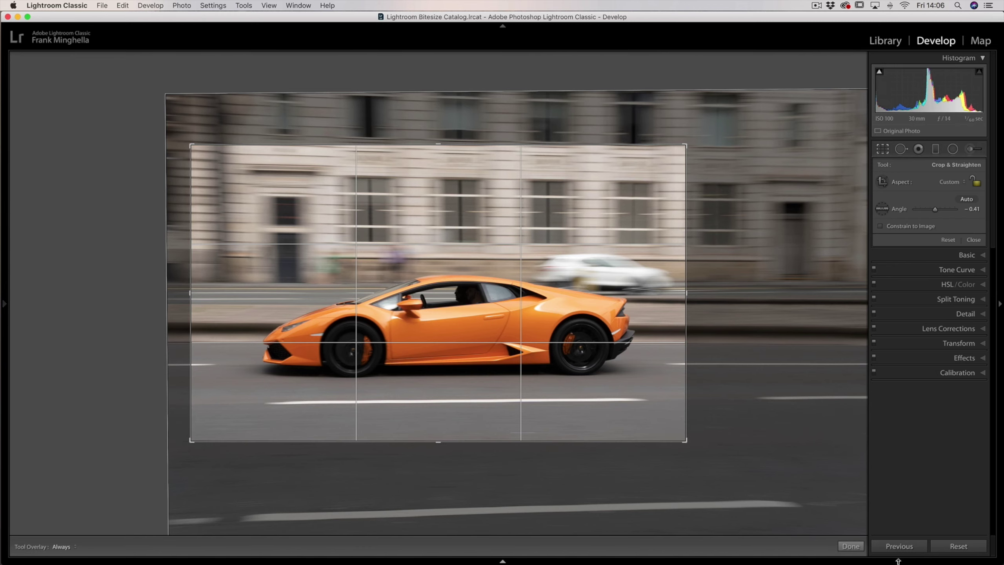
click(850, 547)
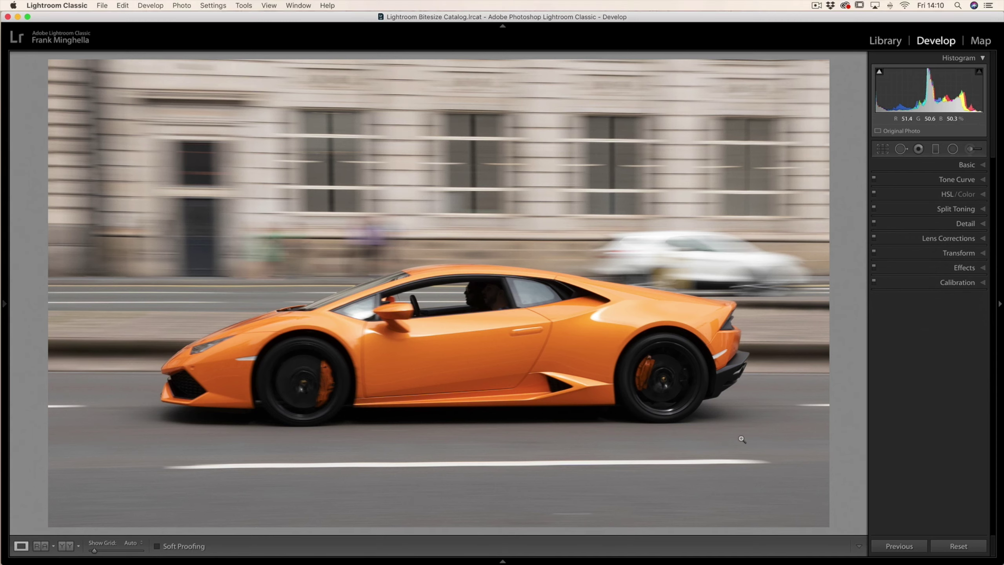
Set the car photo's Blacks to +17, Whites to +11, Shadows to +37 and Highlights to −20 in the Basic adjustments
click(984, 166)
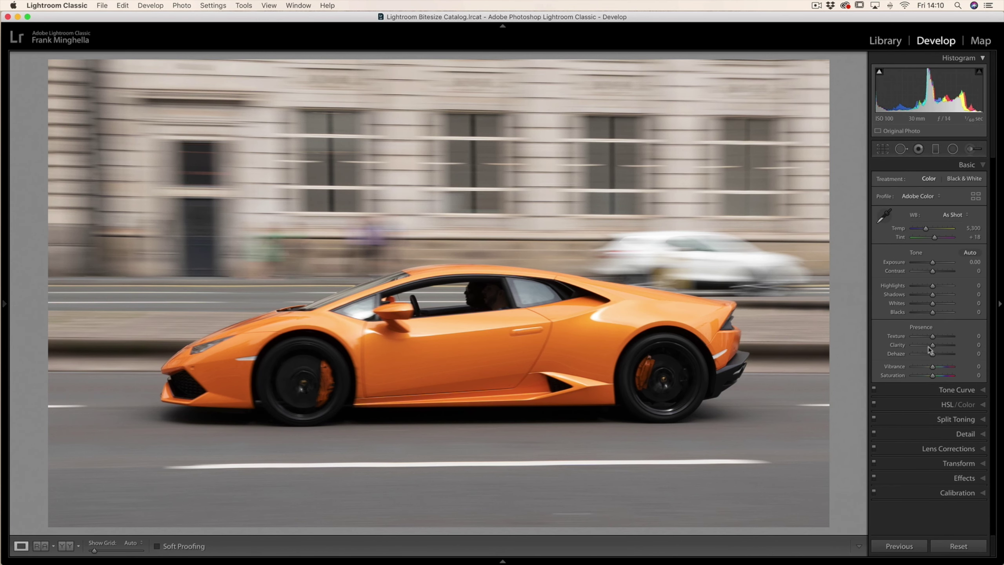
drag(933, 313, 936, 314)
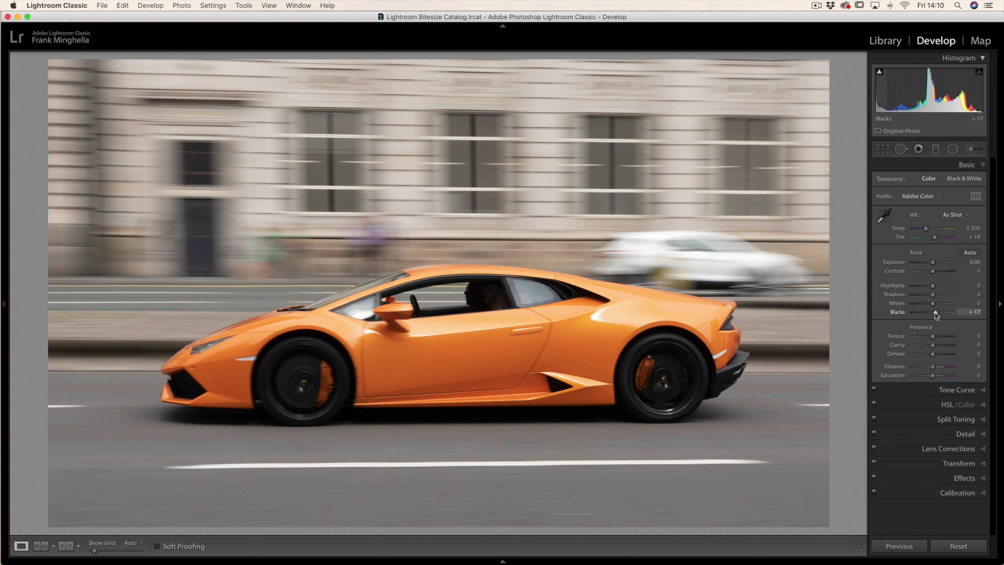
drag(933, 303, 935, 304)
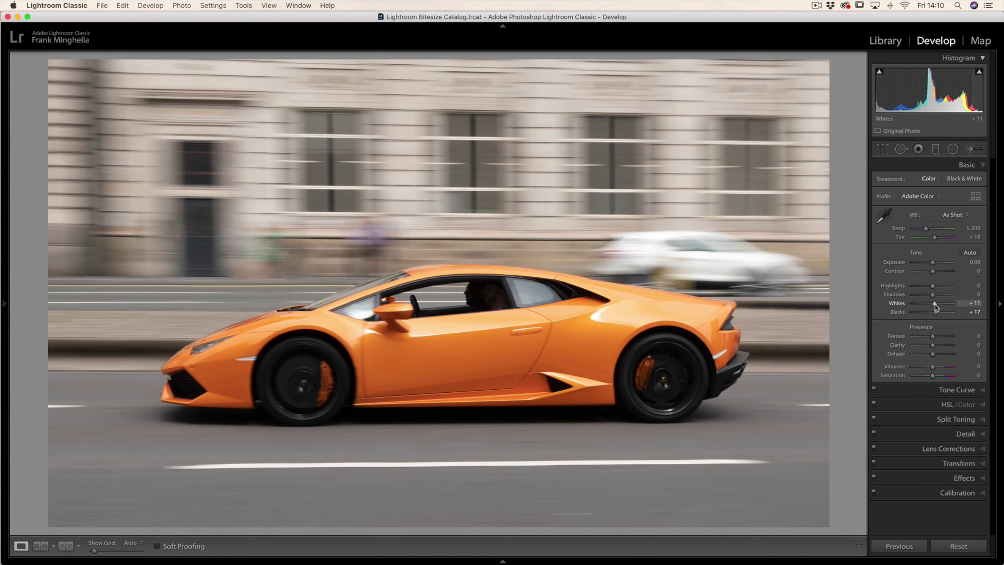
drag(933, 295, 941, 298)
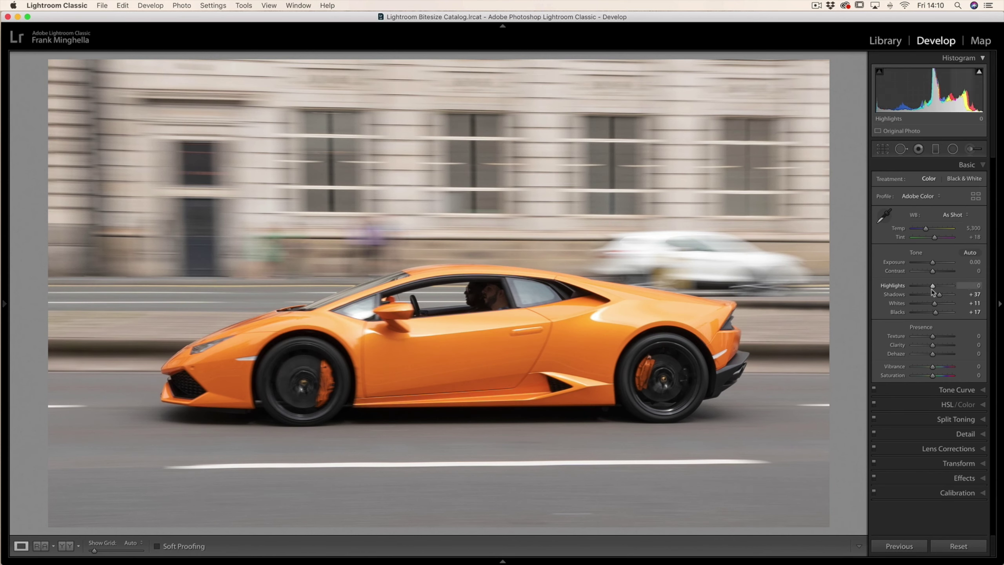
drag(932, 290, 928, 288)
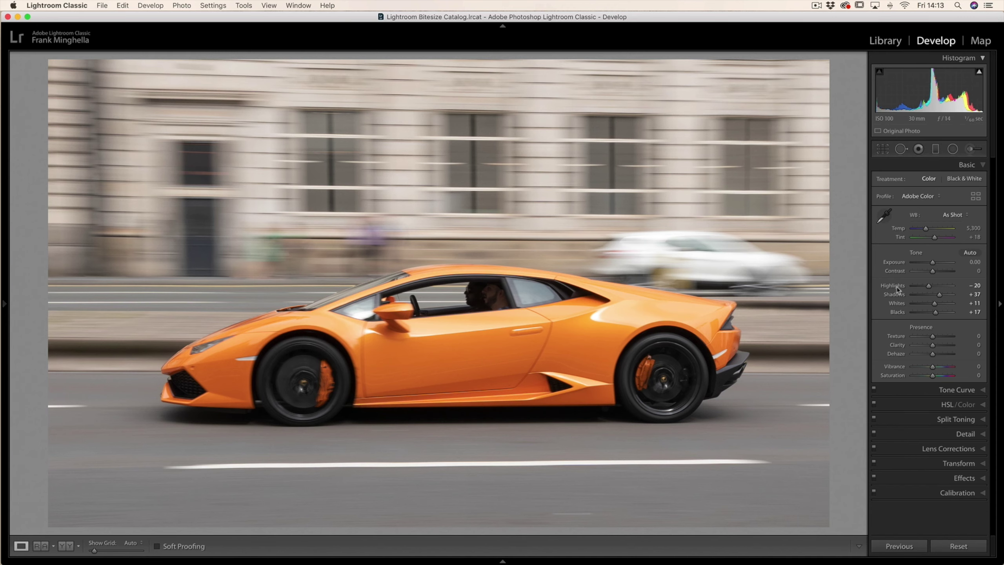
click(982, 167)
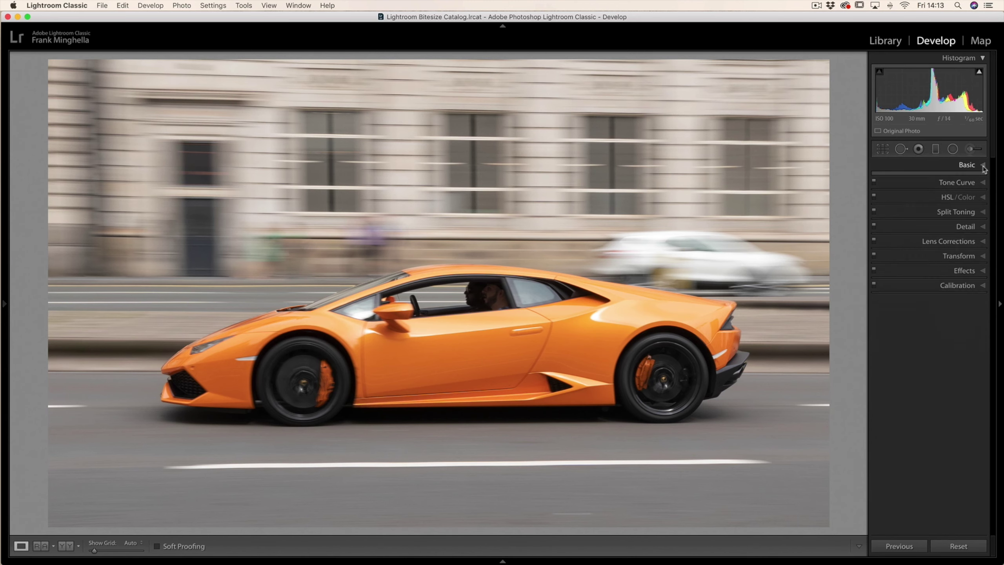
Start a new Adjustment Brush with all effect values reset and brush size 9.0, and zoom in on the car's side window
click(971, 149)
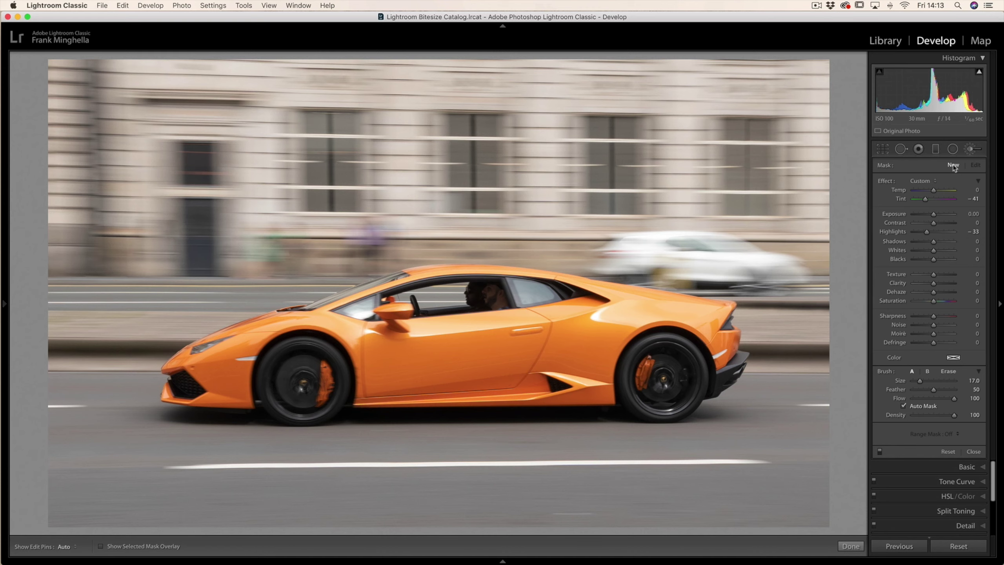
double_click(886, 181)
key(bracketleft)
key(bracketleft)
key(bracketleft)
key(bracketleft)
key(z)
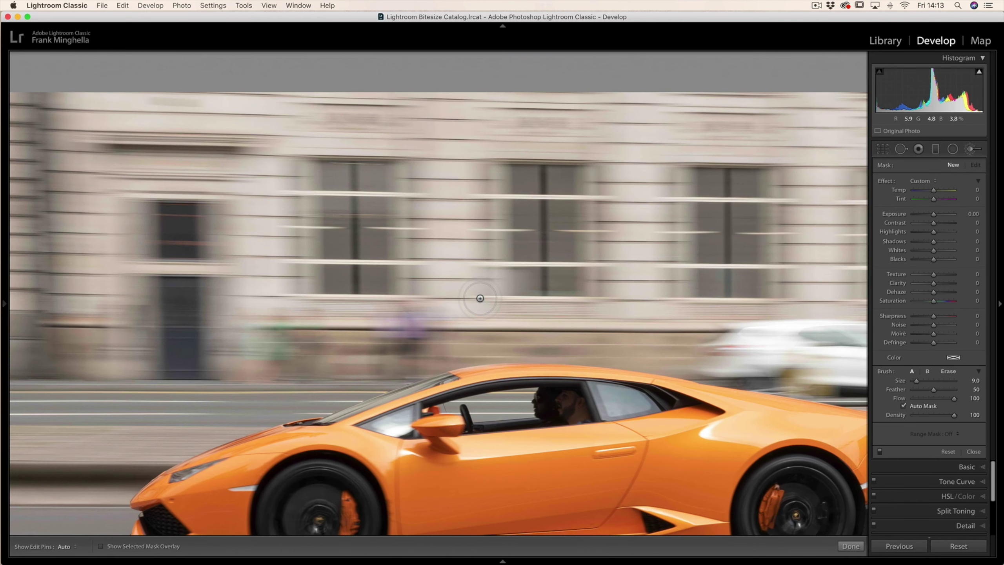
key(super+equal)
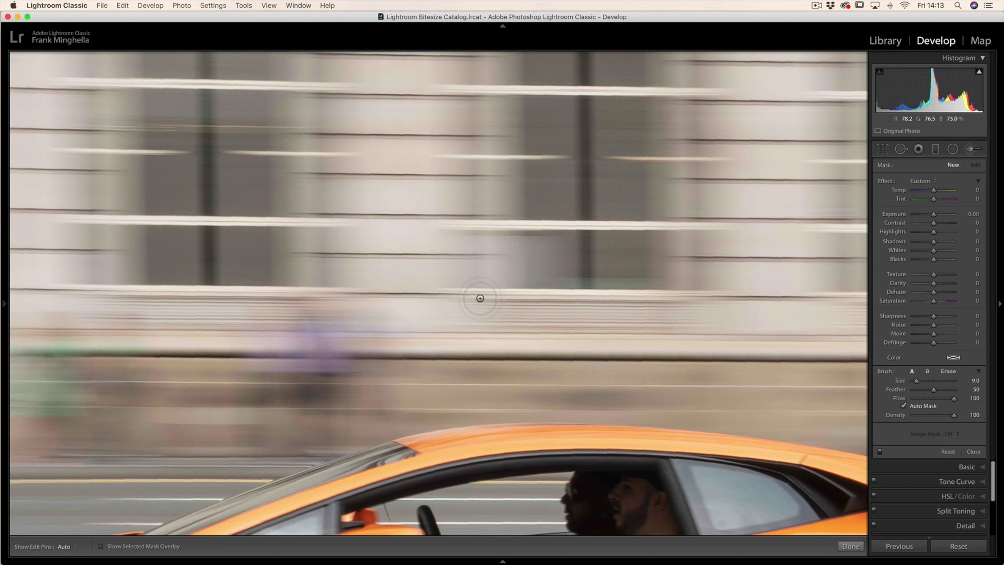
drag(553, 370, 421, 111)
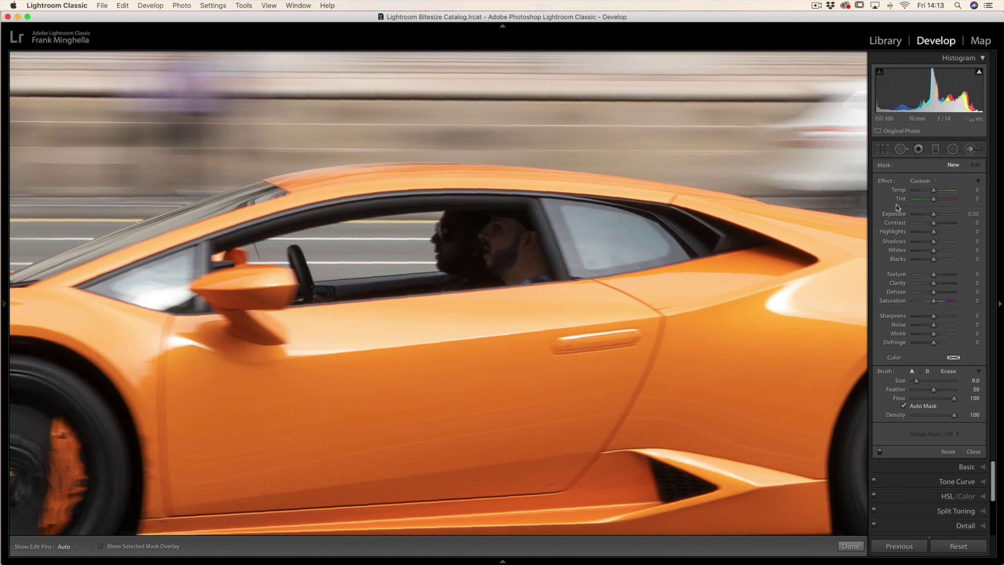
Set the brush effect to Exposure 0.19, Shadows 18, Saturation 50 and Noise 62
drag(934, 216, 936, 217)
drag(935, 245, 939, 245)
drag(931, 303, 945, 306)
drag(935, 327, 948, 328)
Reduce the brush size to 3.0 and paint the adjustment over the two people in the car, hiding the edit pins while painting
drag(490, 276, 501, 252)
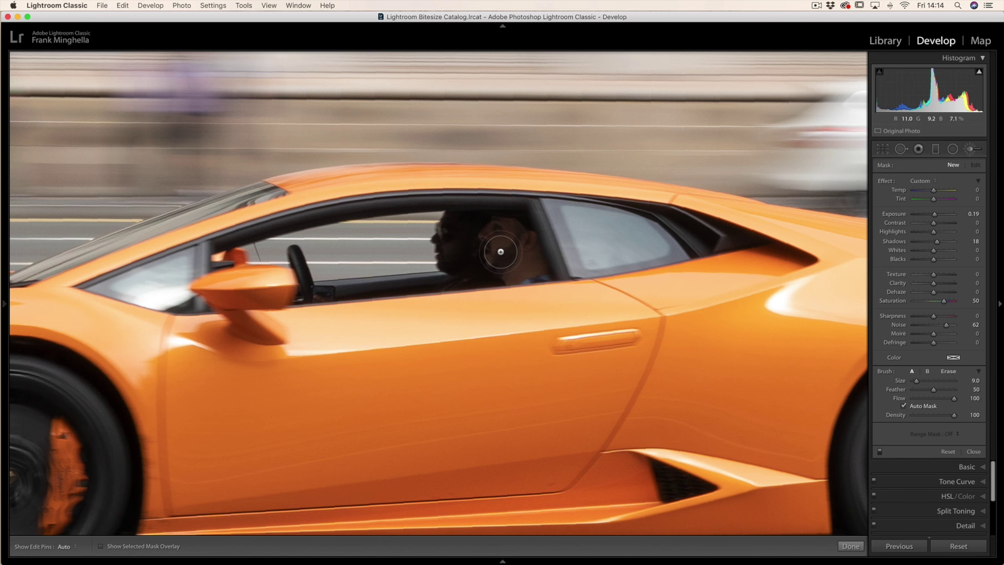
scroll(501, 252, down, 6)
key(h)
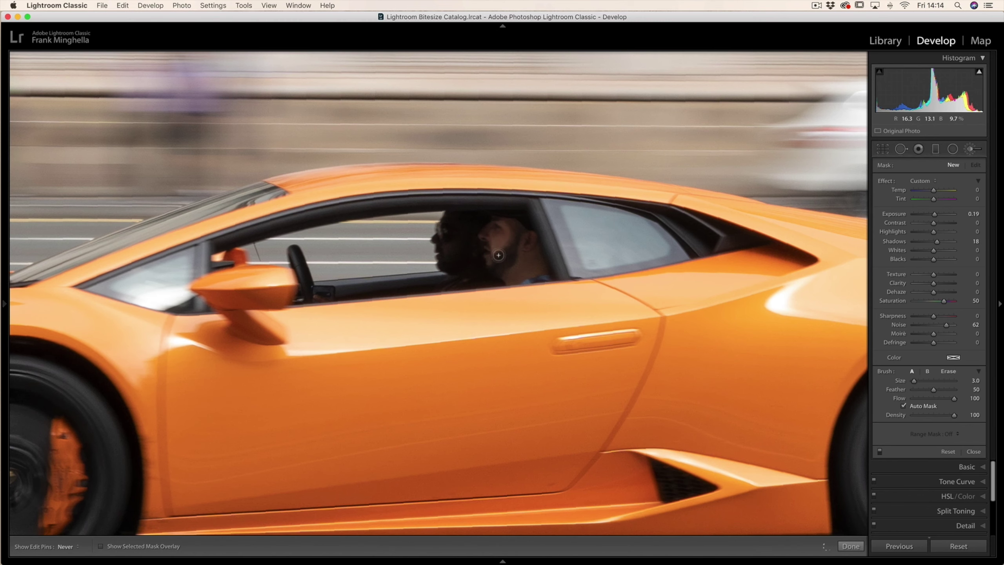
mouse_move(486, 238)
mouse_down()
mouse_move(513, 221)
mouse_move(538, 262)
mouse_move(514, 218)
mouse_move(491, 234)
mouse_move(506, 268)
mouse_move(506, 257)
mouse_move(524, 266)
mouse_move(506, 278)
mouse_move(537, 276)
mouse_move(510, 250)
mouse_up()
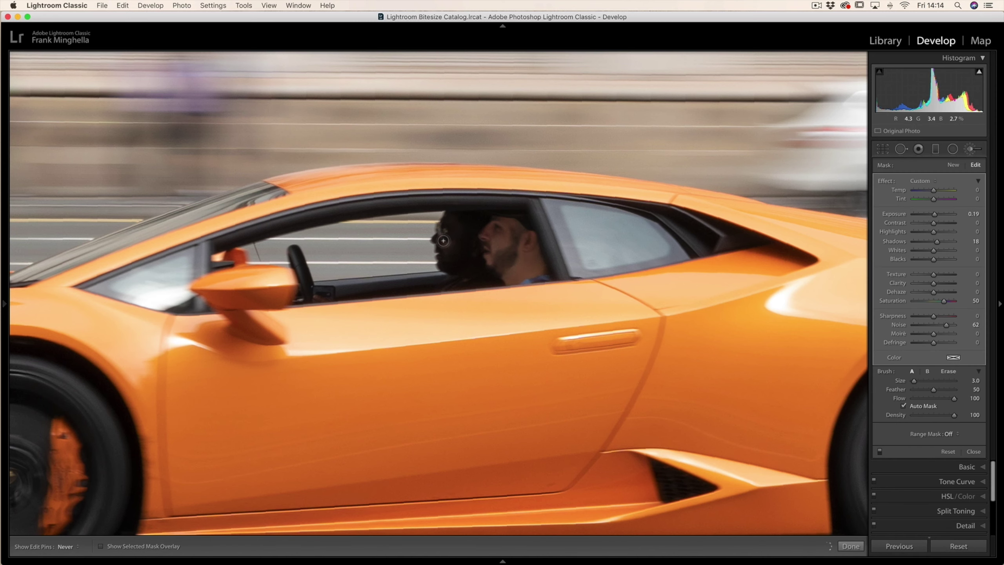
mouse_move(439, 239)
mouse_down()
mouse_move(460, 246)
mouse_move(453, 217)
mouse_move(489, 220)
mouse_move(460, 225)
mouse_move(468, 262)
mouse_move(457, 271)
mouse_move(470, 245)
mouse_move(454, 269)
mouse_move(443, 263)
mouse_move(449, 215)
mouse_up()
key(h)
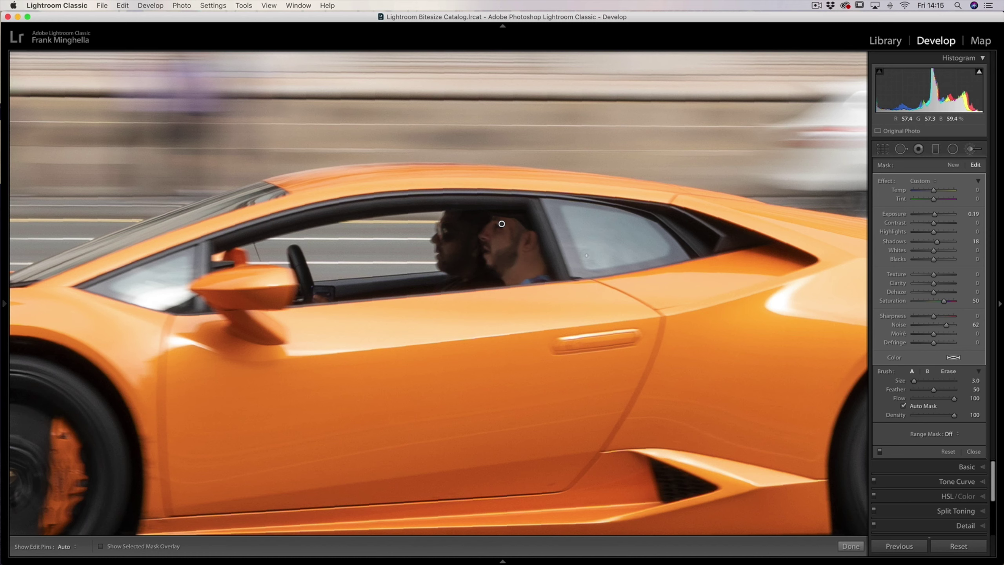
Fill the gaps in the mask over the car's two occupants using the mask overlay, and compare the photo with and without the brush adjustment
key(o)
key(h)
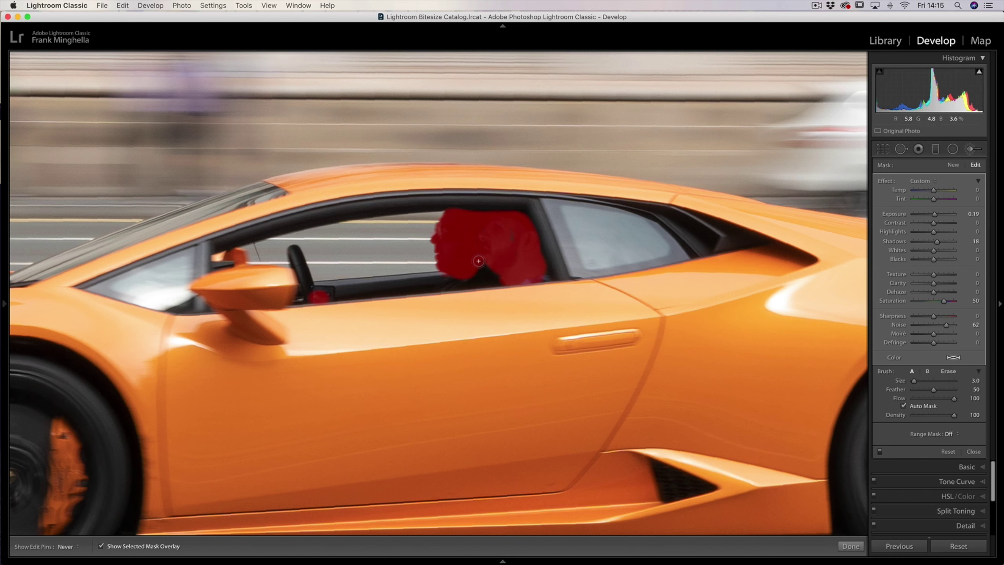
mouse_move(468, 278)
mouse_down()
mouse_move(544, 274)
mouse_move(525, 271)
mouse_move(511, 224)
mouse_move(495, 217)
mouse_up()
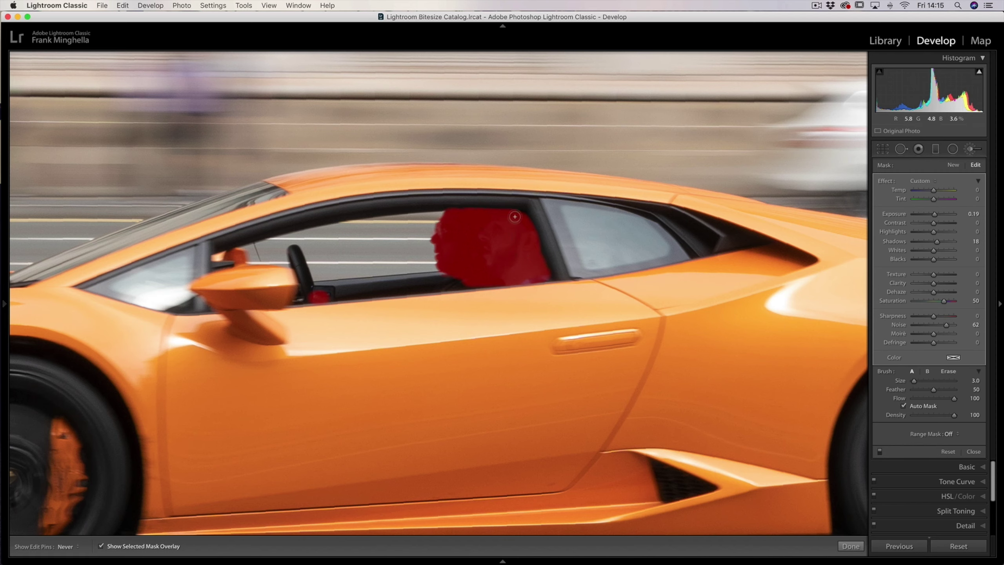
key(h)
key(o)
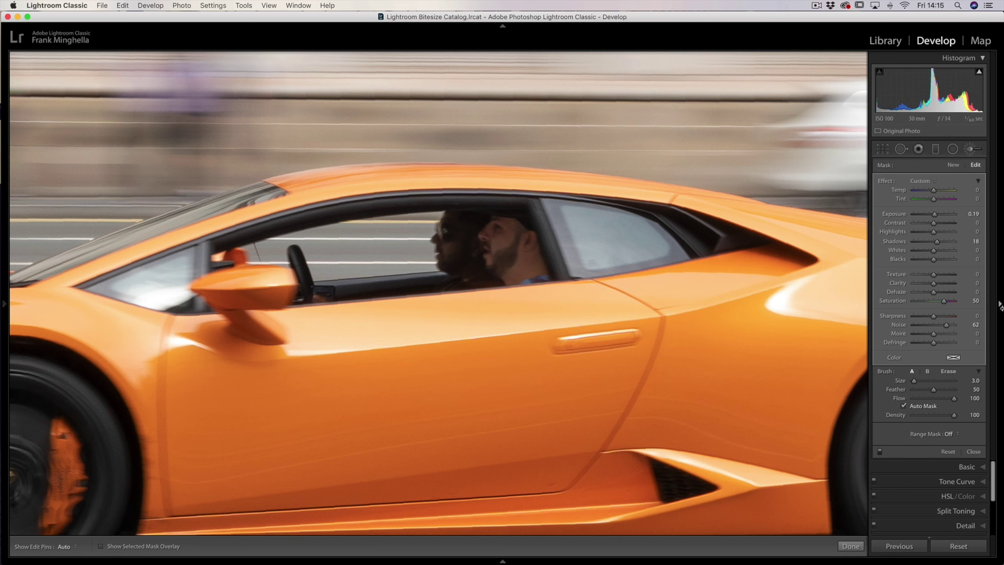
click(879, 452)
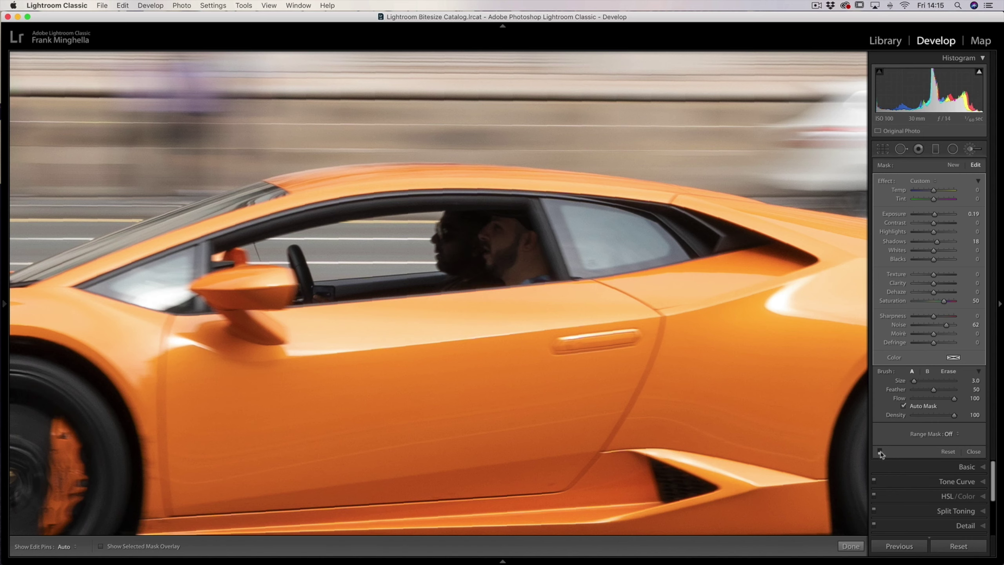
click(879, 452)
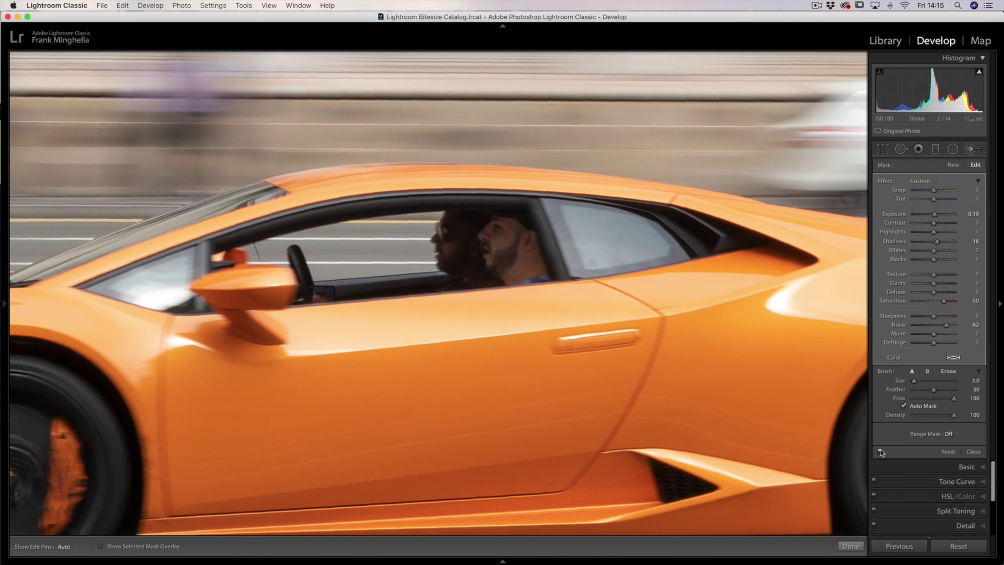
Zoom out to compare the whole photo with and without the brush adjustment, and finish the brush edit
key(z)
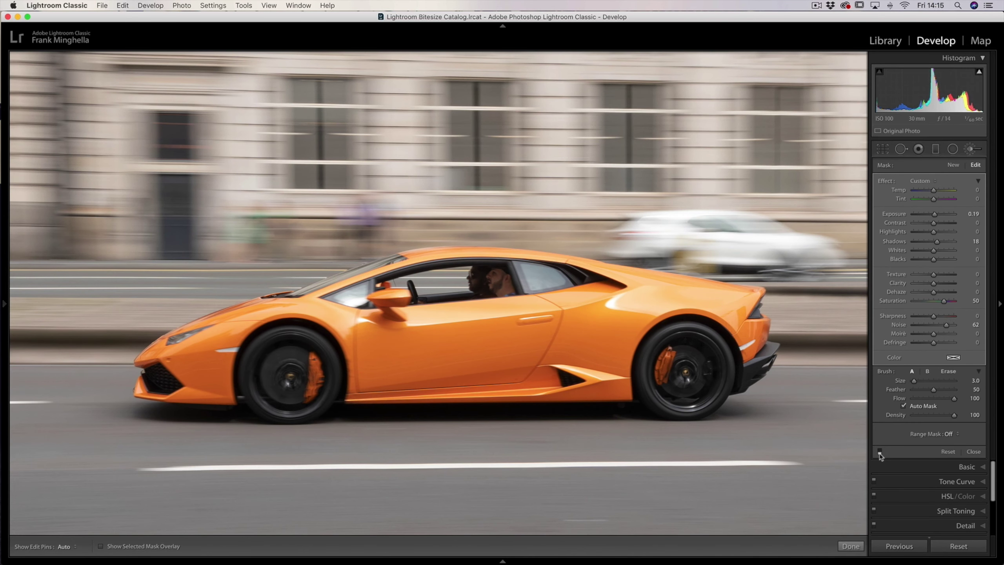
click(879, 452)
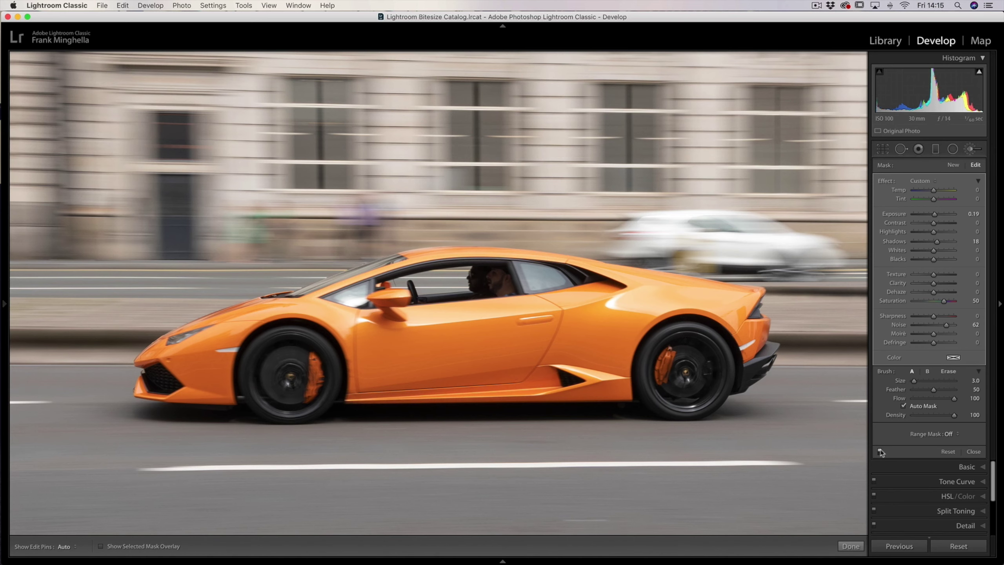
click(880, 452)
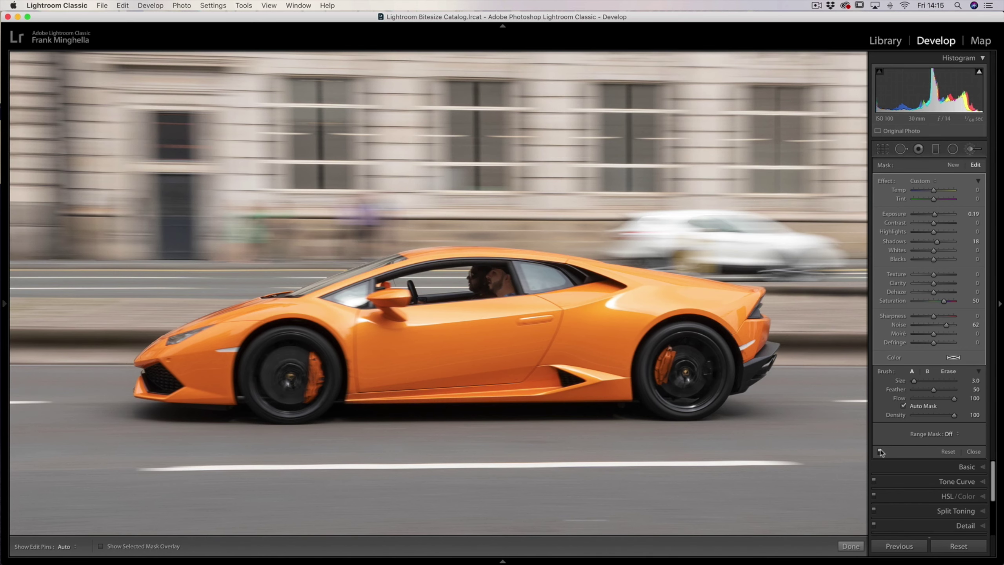
click(848, 546)
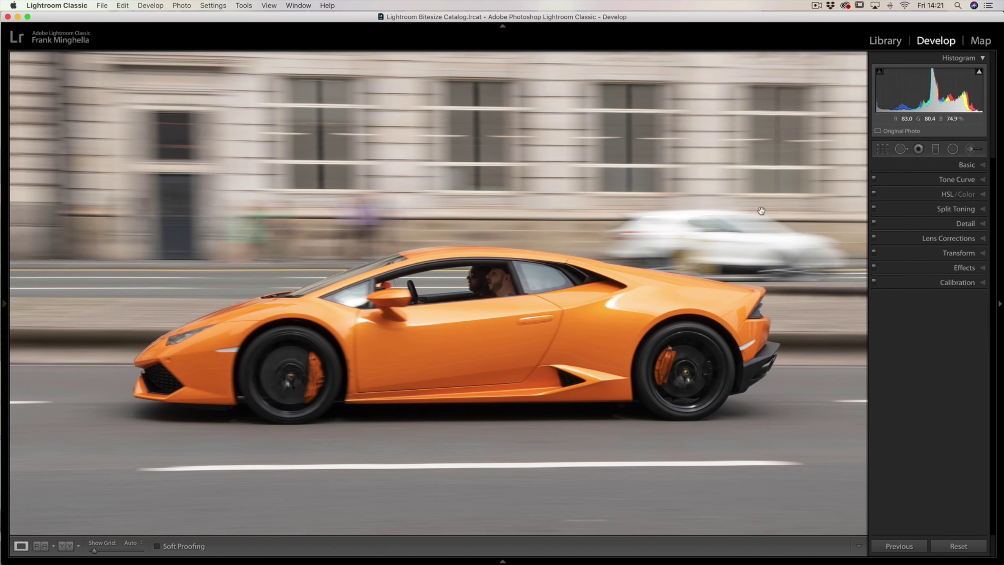
Start a new Graduated Filter with all effects reset, and set Temp -40, Tint -65, Texture -54 and Saturation 64
click(936, 149)
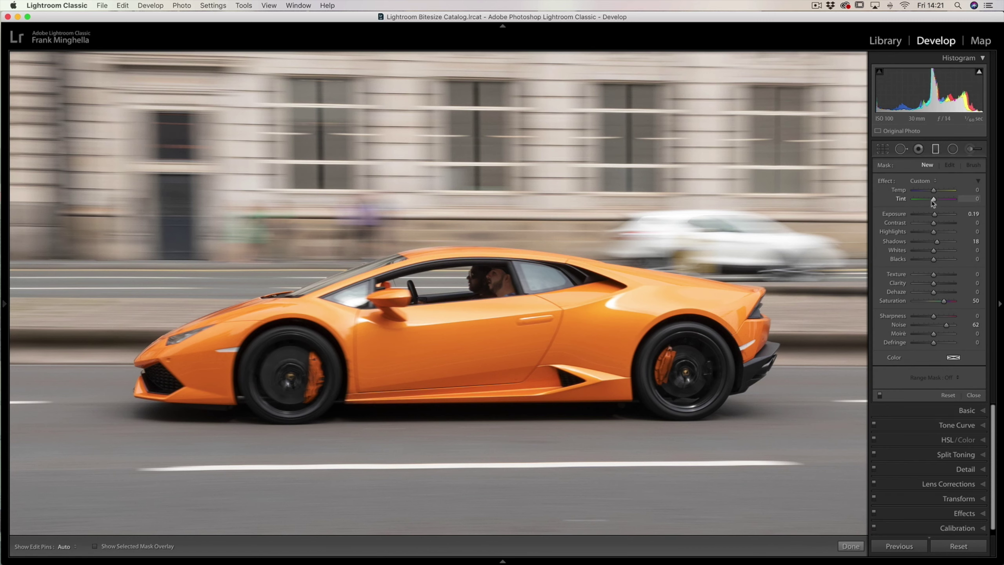
double_click(884, 183)
drag(934, 193, 925, 192)
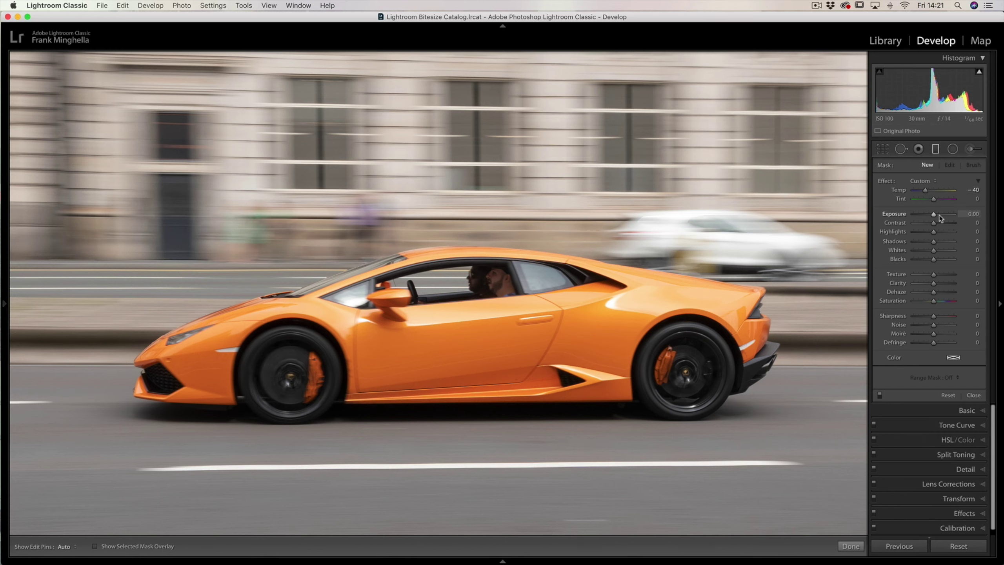
drag(934, 200, 919, 201)
drag(933, 278, 921, 278)
drag(935, 301, 949, 305)
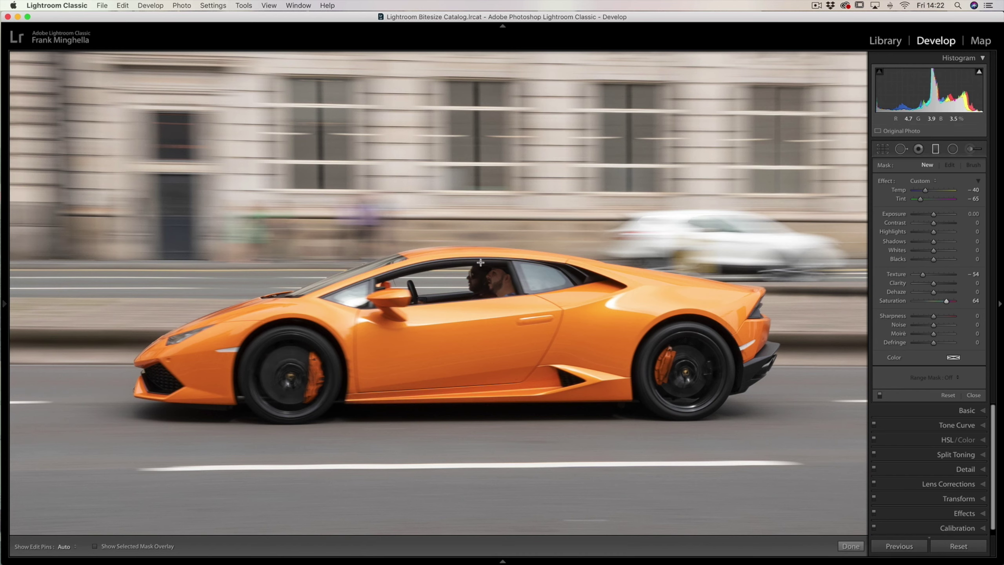
Place a horizontal graduated filter over the background from the car's roofline downward, and extend its lower edge to about the middle of the door
drag(477, 262, 478, 303)
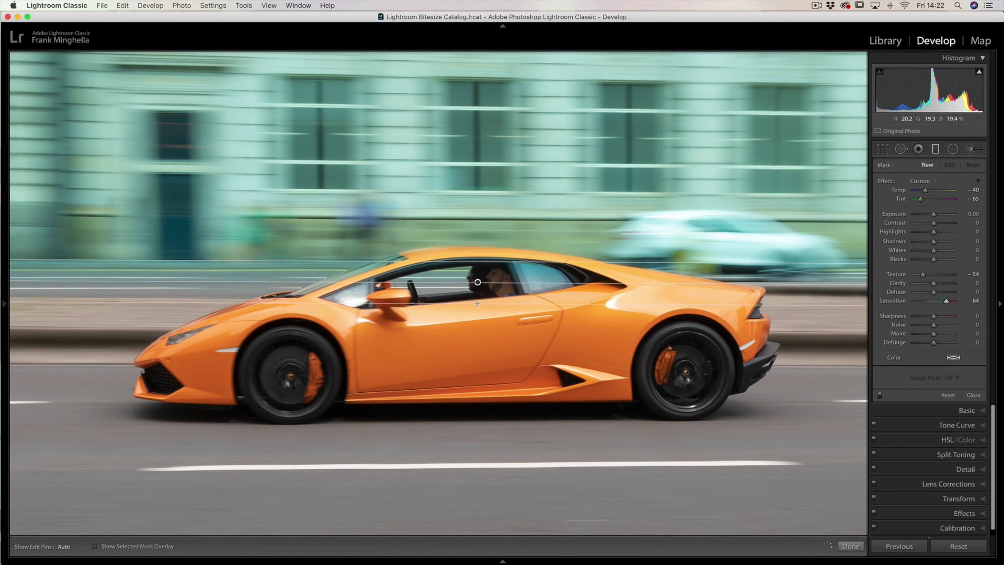
drag(477, 304, 478, 318)
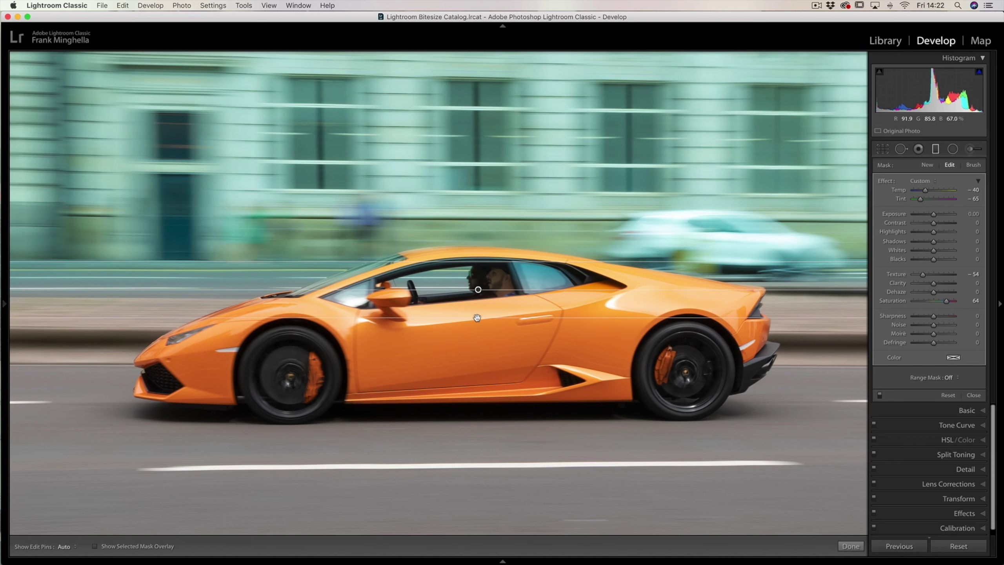
drag(477, 318, 475, 334)
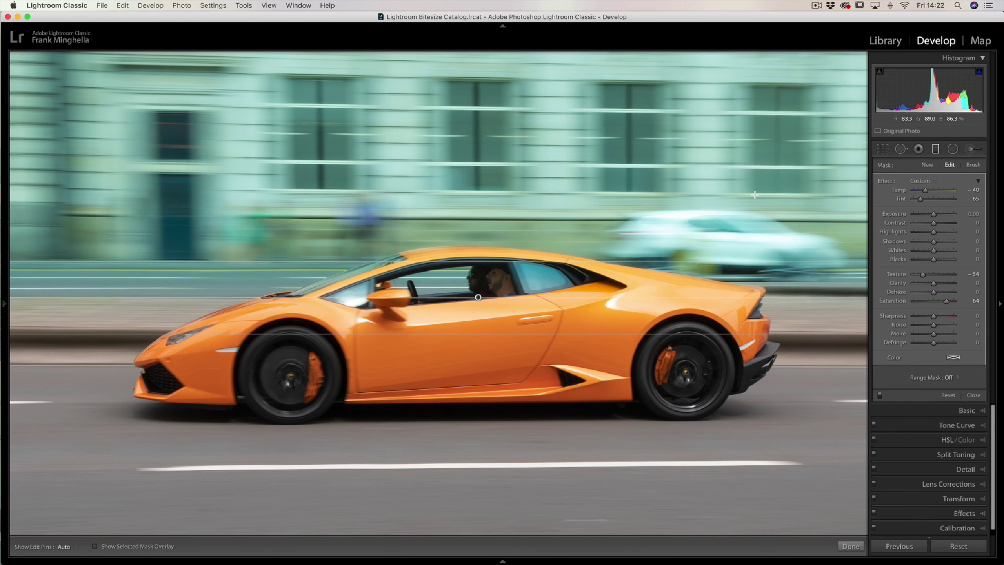
Show the mask overlay and erase the gradient mask from the car's rear bodywork with a size 7.0 erase brush, hiding the edit pins
key(o)
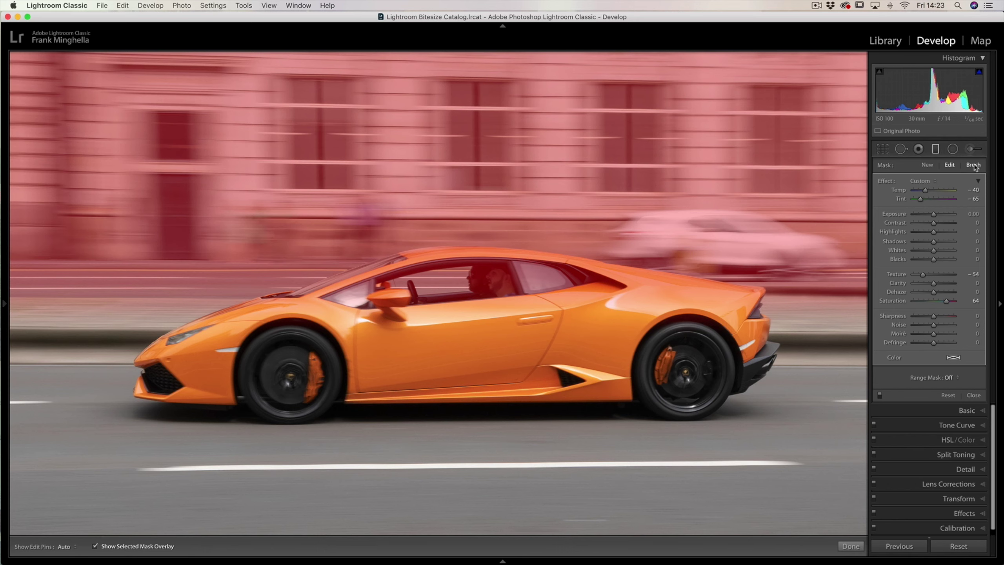
click(973, 165)
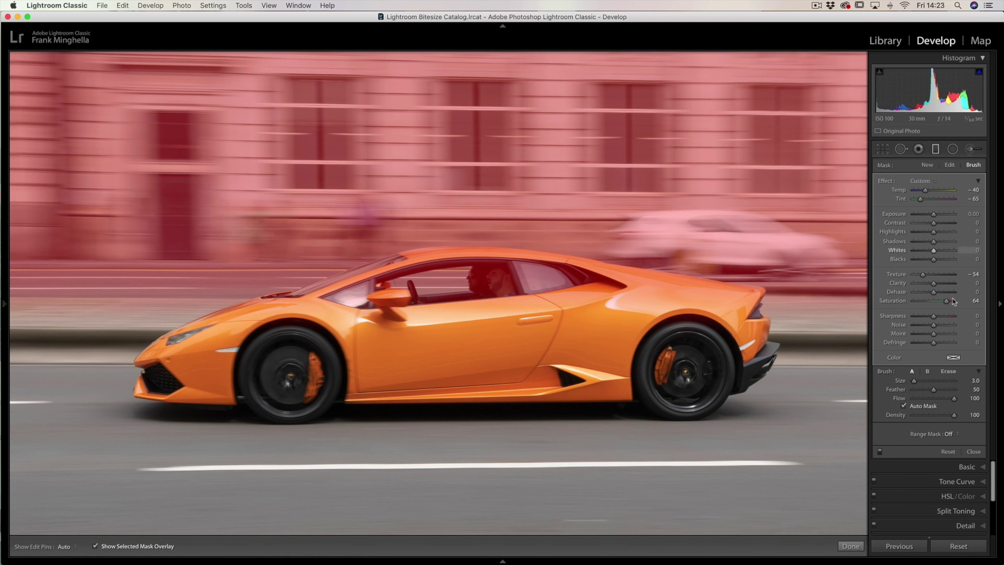
click(948, 372)
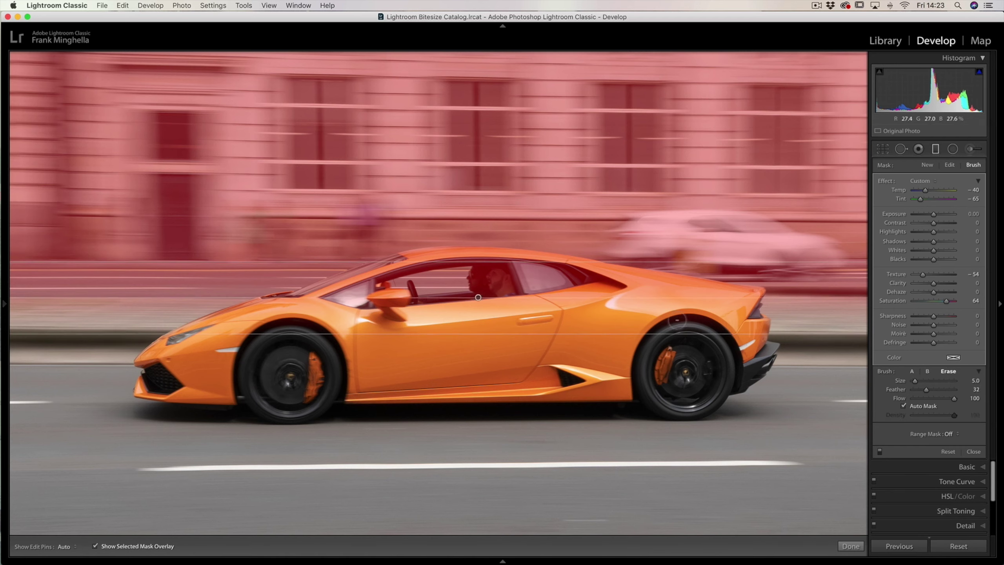
scroll(651, 299, up, 2)
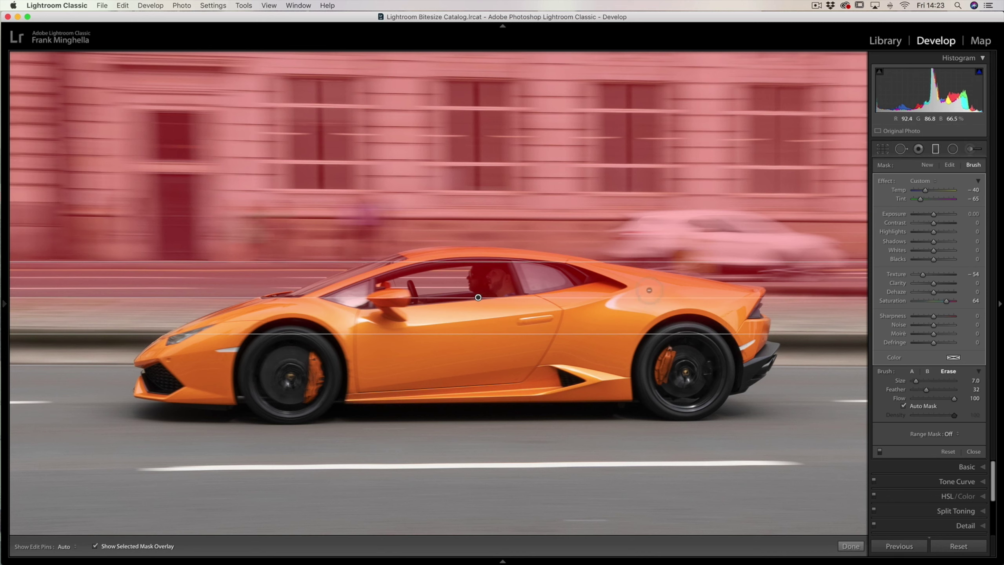
key(h)
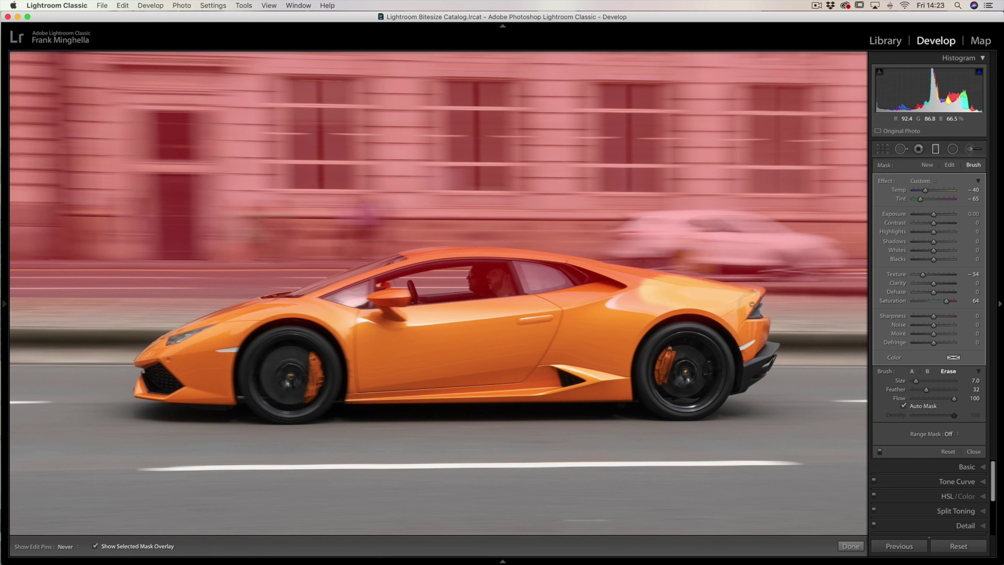
mouse_move(692, 291)
mouse_down()
mouse_move(633, 305)
mouse_move(598, 296)
mouse_move(614, 295)
mouse_move(606, 278)
mouse_move(662, 286)
mouse_up()
key(h)
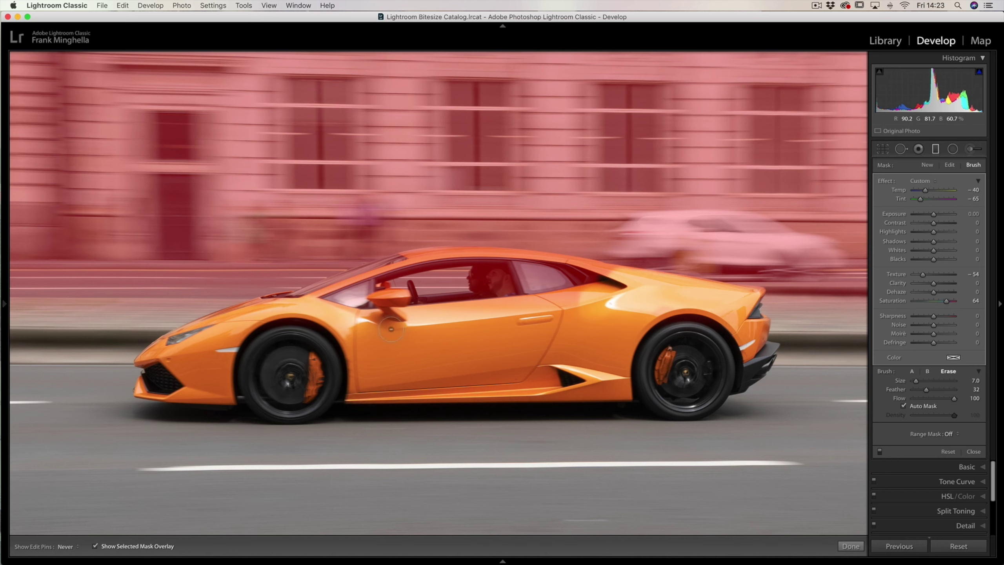
Reduce the erase brush to size 2.0 and erase the gradient mask along the car's roofline and rear edge
key(bracketleft)
key(bracketleft)
key(bracketleft)
key(bracketleft)
key(bracketleft)
key(h)
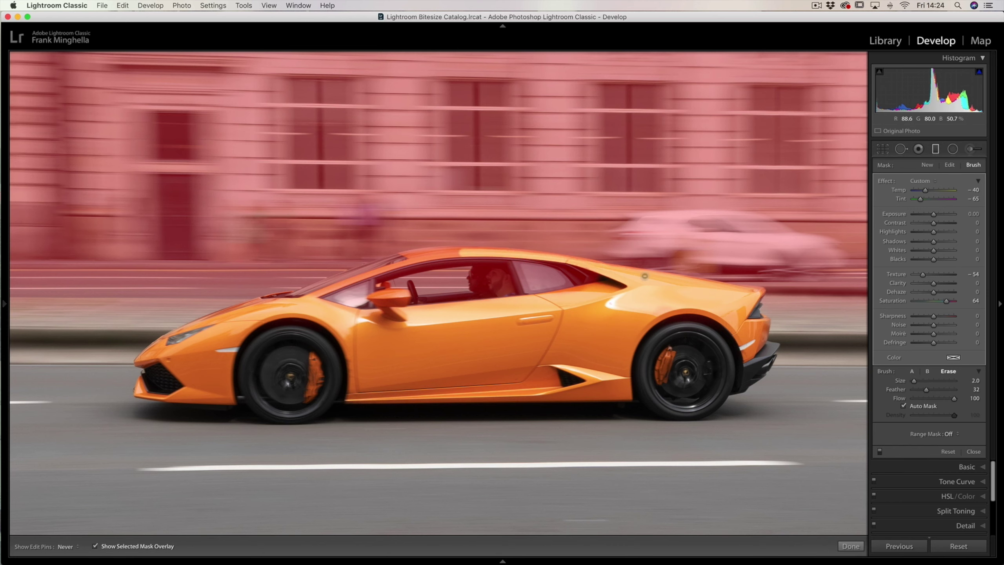
mouse_move(422, 253)
mouse_down()
mouse_move(539, 255)
mouse_move(723, 289)
mouse_up()
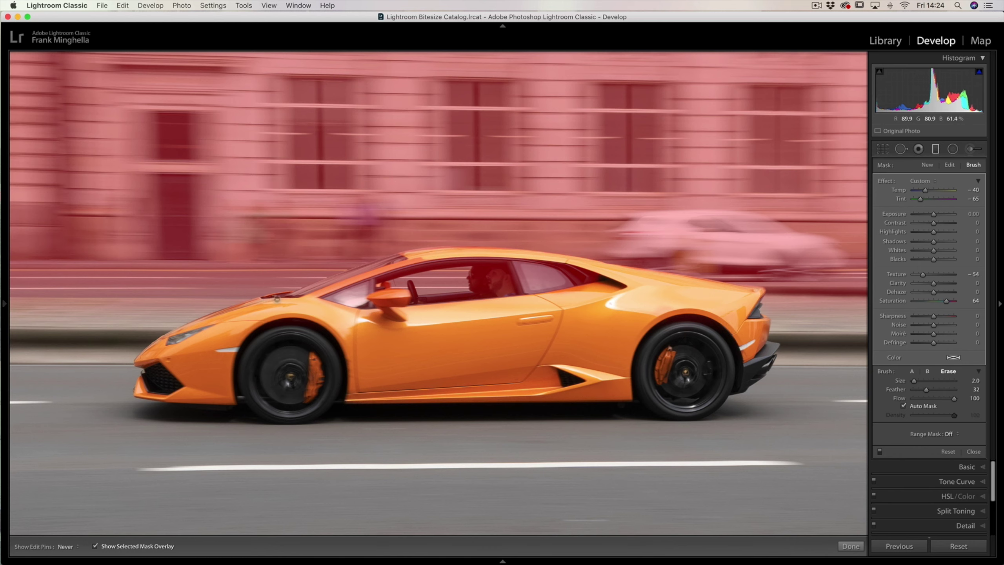
Erase the gradient mask from the two occupants and the car's interior down to brush size 1.0, and finish the filter with the overlay hidden
drag(492, 291, 448, 298)
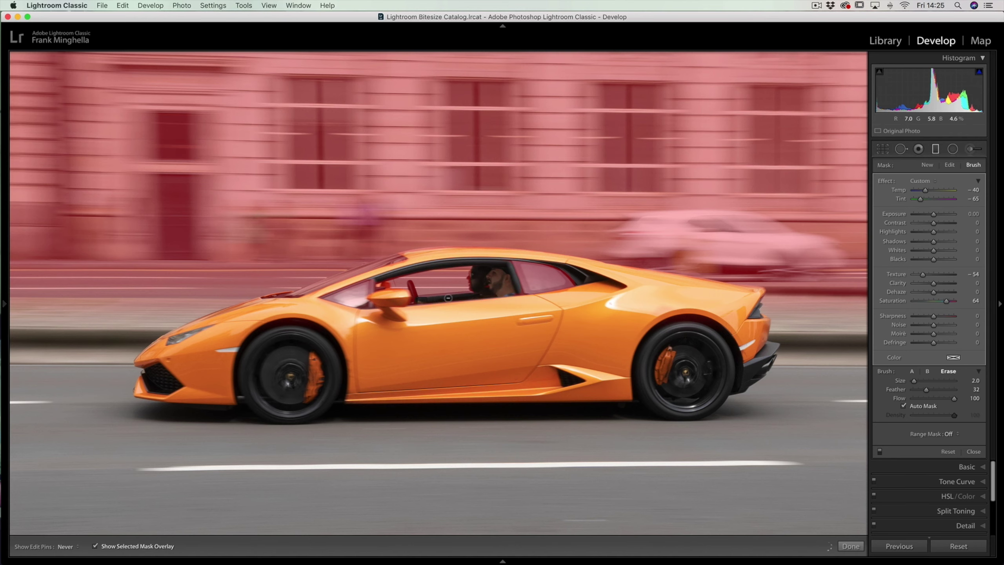
key(bracketleft)
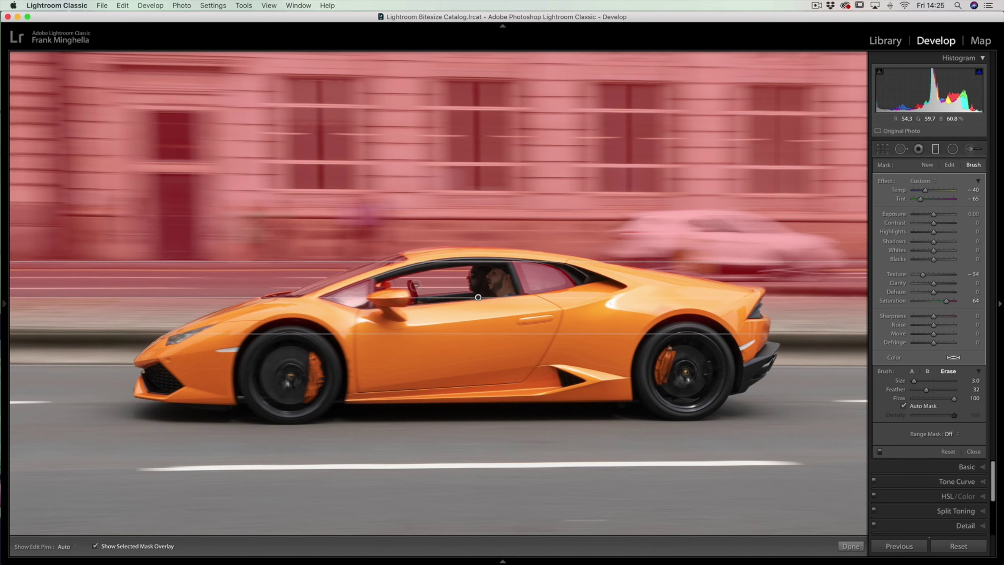
key(h)
key(h)
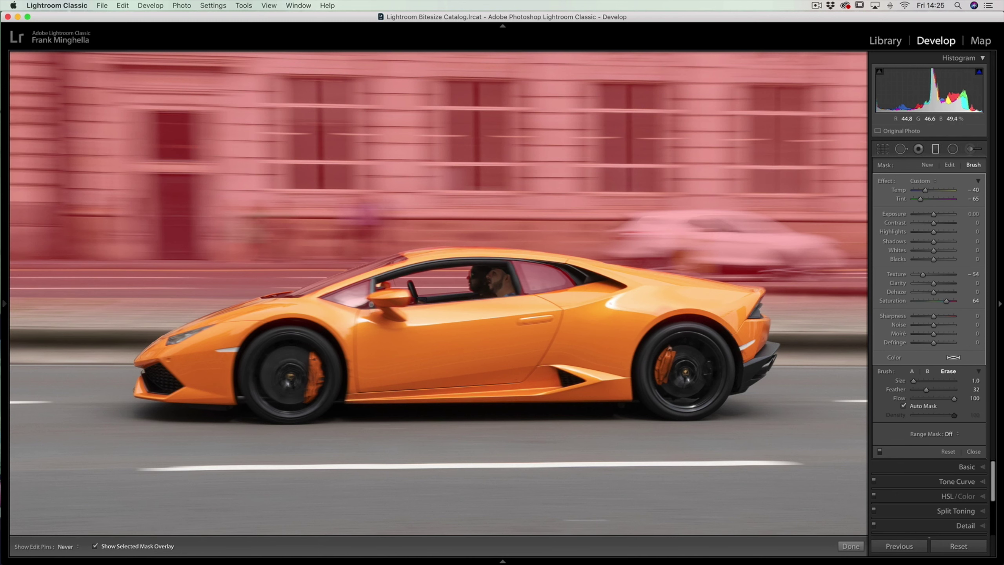
key(h)
key(o)
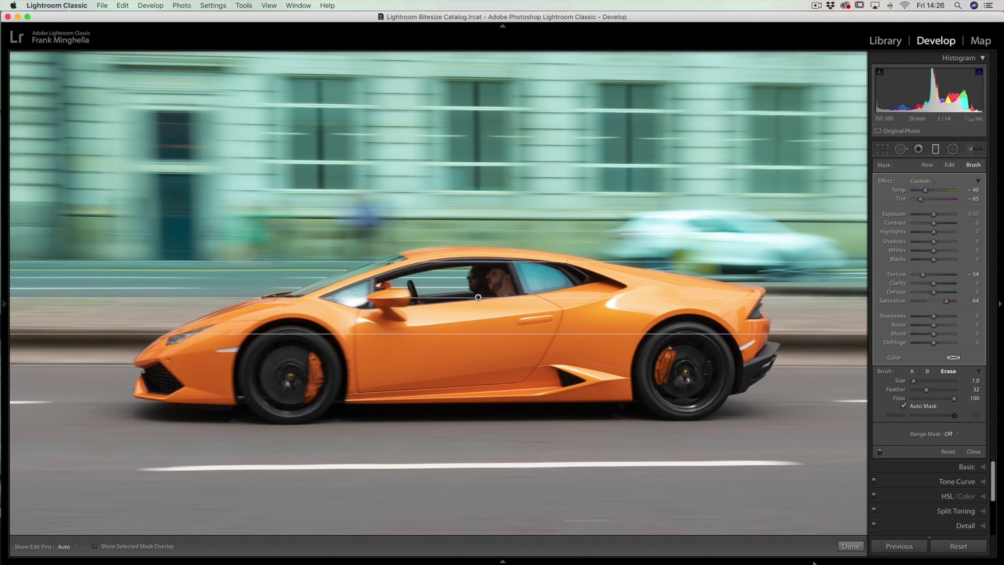
click(850, 546)
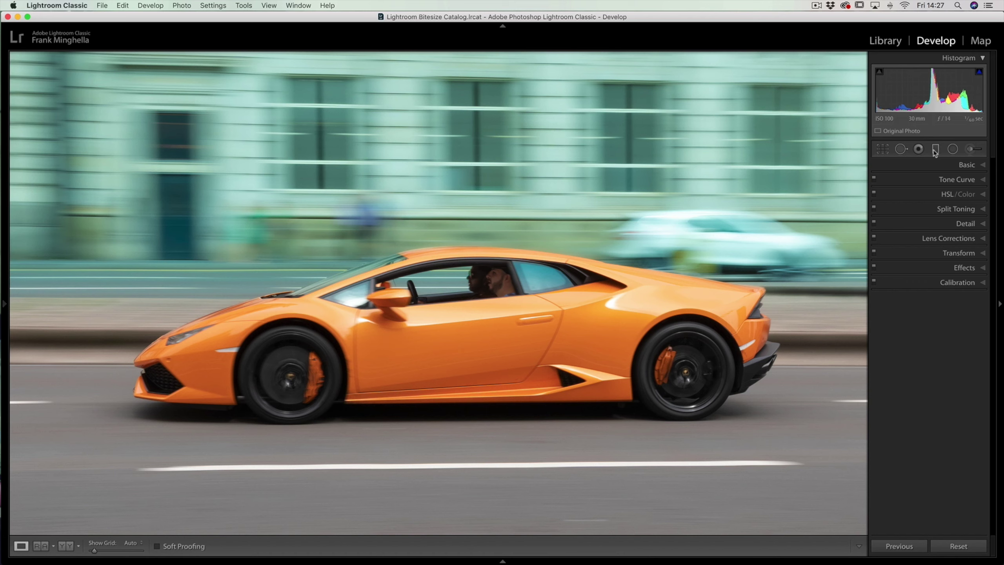
Start a new Adjustment Brush with effects reset, set Temp -10, Tint -35 and brush size 23.0, and zoom out to the full photo
click(970, 150)
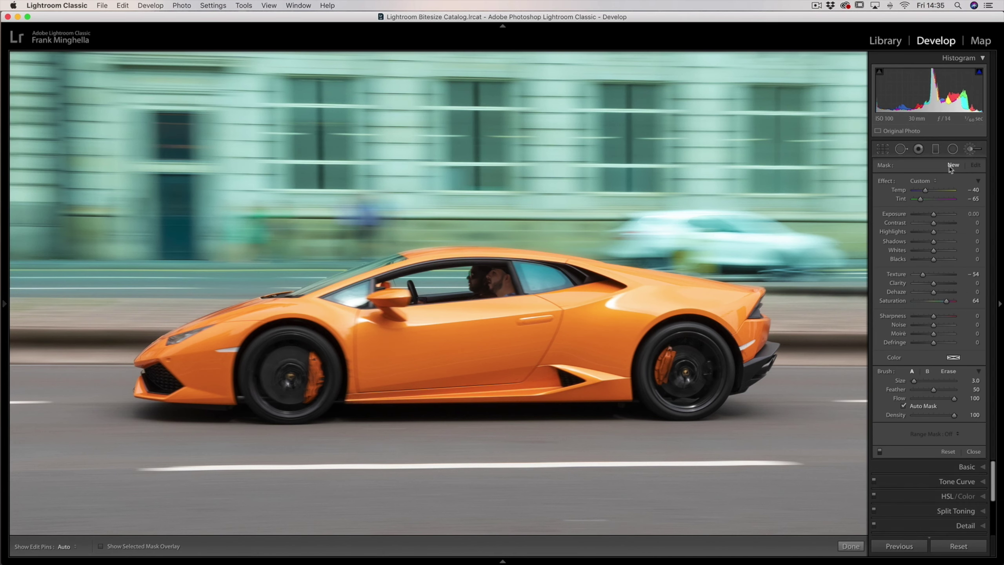
double_click(884, 183)
drag(932, 192, 932, 192)
drag(933, 201, 926, 201)
scroll(737, 432, up, 4)
scroll(736, 432, up, 3)
scroll(608, 432, up, 1)
key(super+minus)
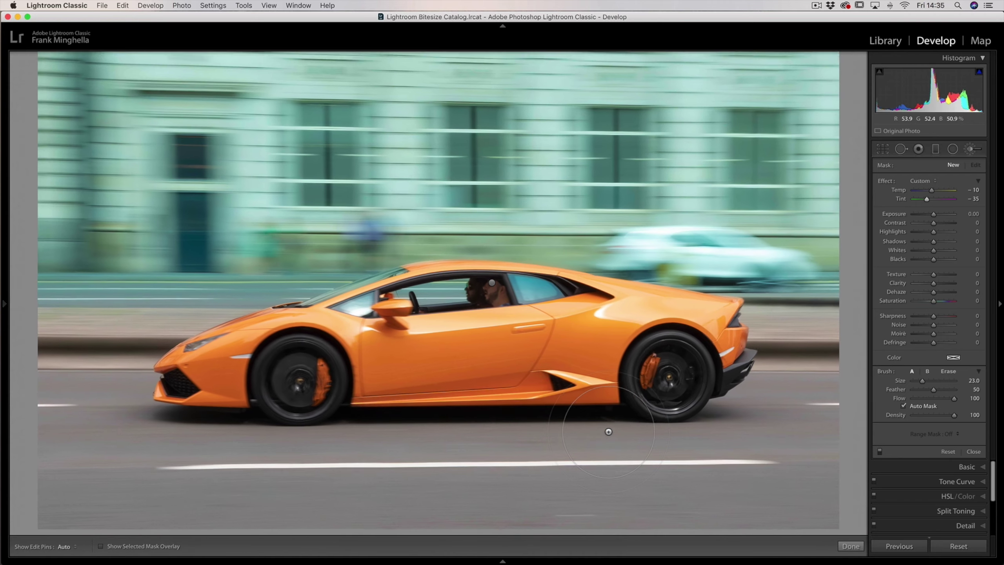
Paint the adjustment over the road and pavement, reducing the brush to 8.0 near the car, check the mask overlay, and finish the brush edit
key(h)
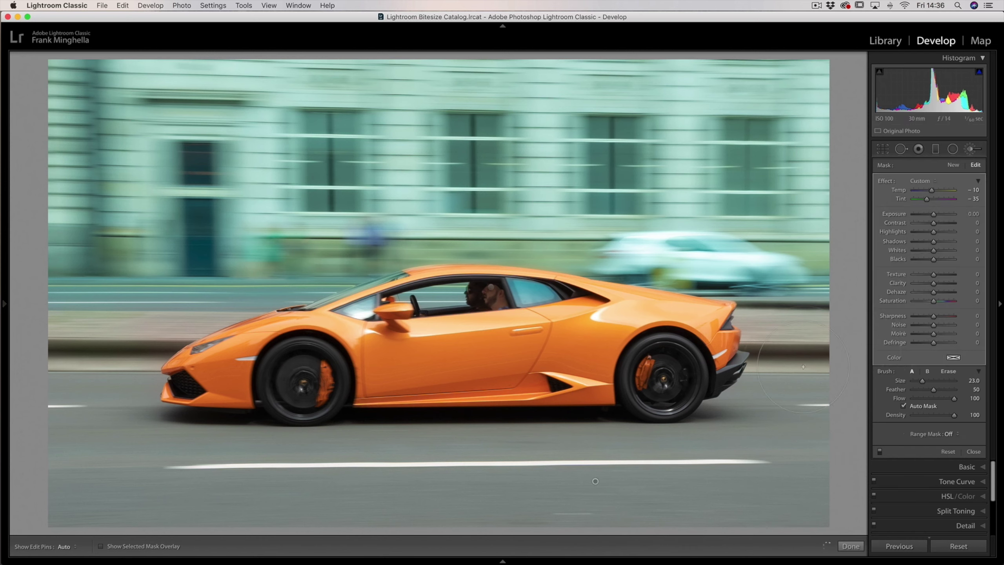
scroll(770, 343, down, 8)
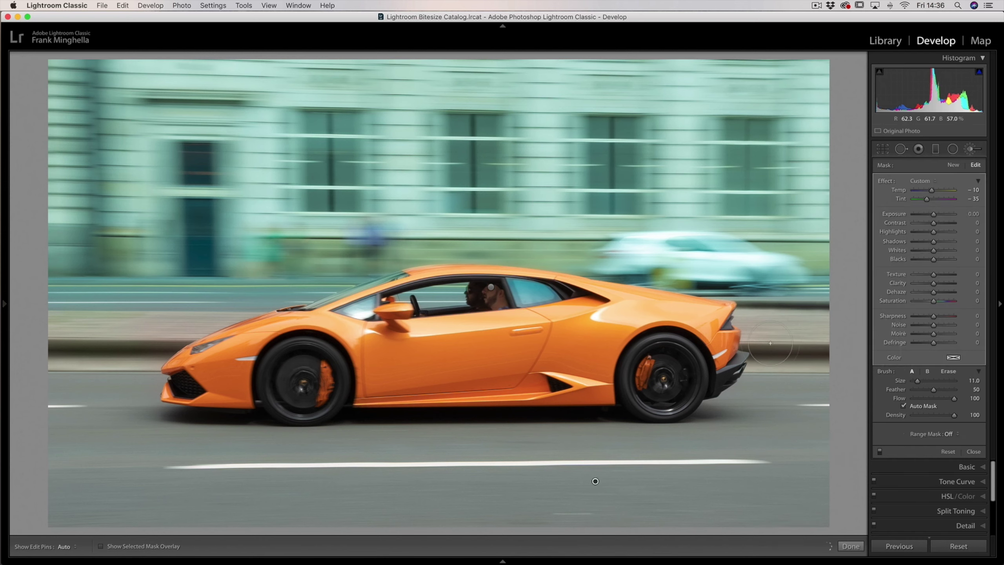
key(h)
key(h)
key(h)
key(h)
key(h)
key(h)
key(o)
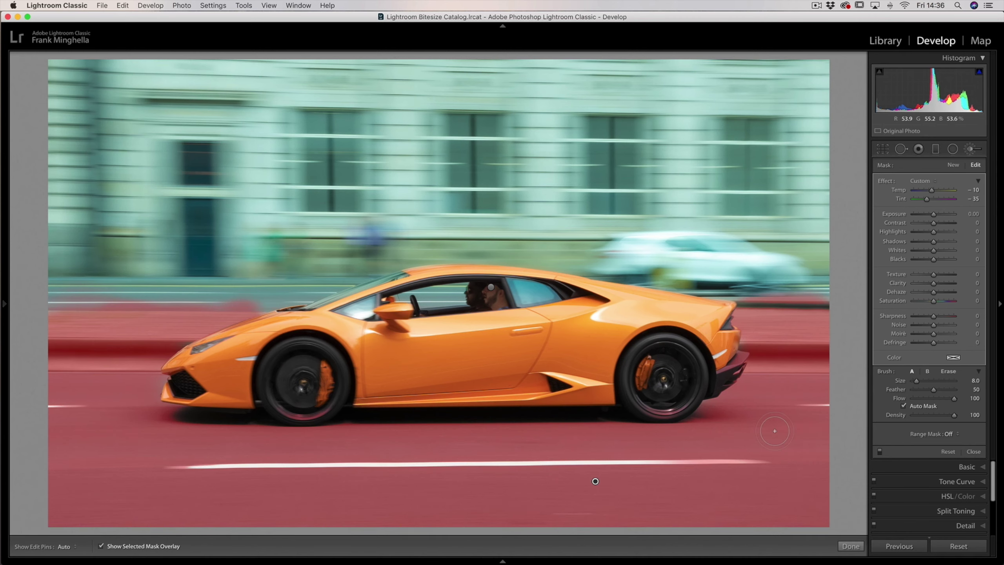
key(o)
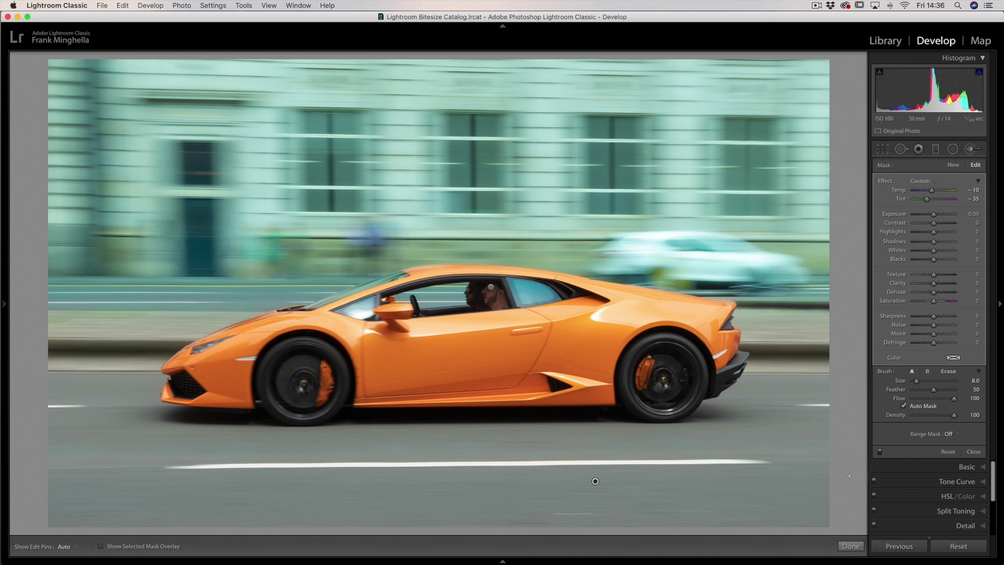
click(850, 547)
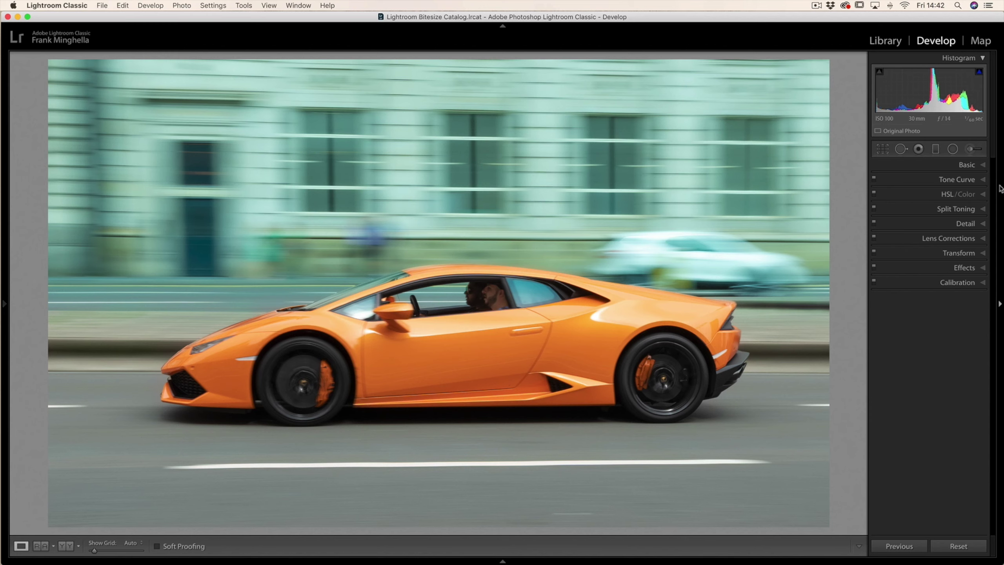
Start another Adjustment Brush with all effects reset, and set its Shadows to 10
click(970, 149)
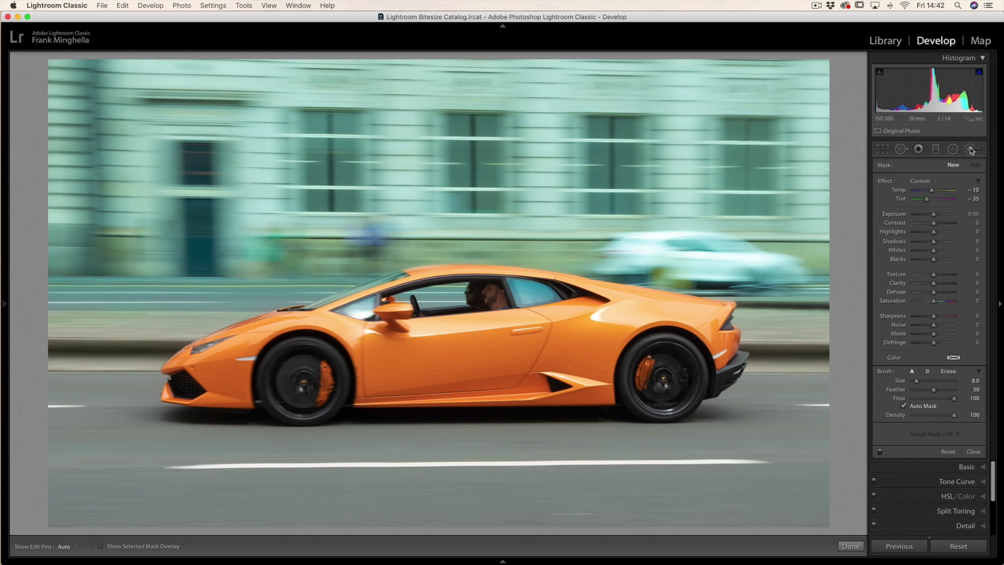
double_click(886, 182)
drag(934, 243, 937, 246)
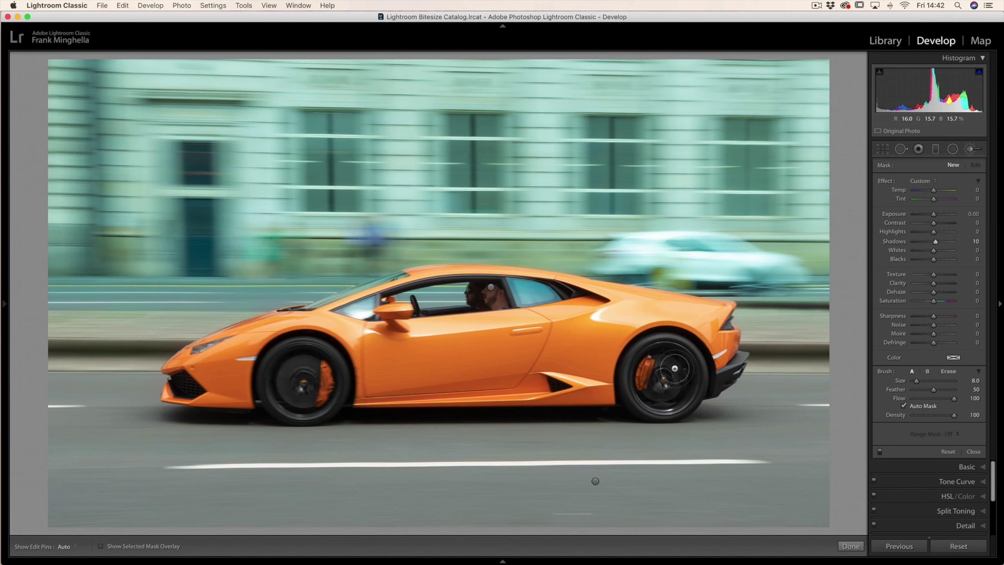
Paint the Shadows 10 brush over both wheels at size 8.0, try a higher Exposure, and reset Exposure to zero
key(h)
click(672, 364)
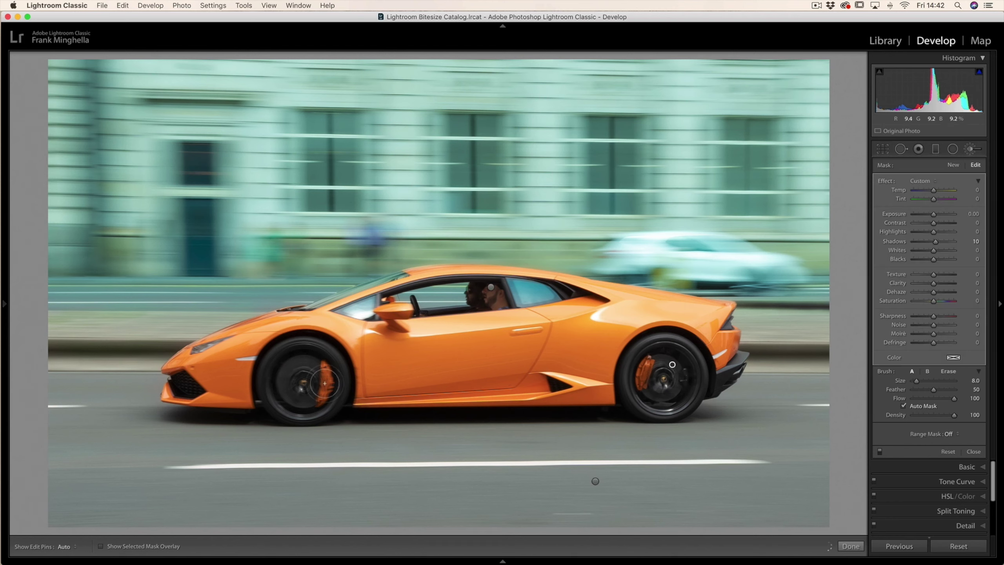
key(h)
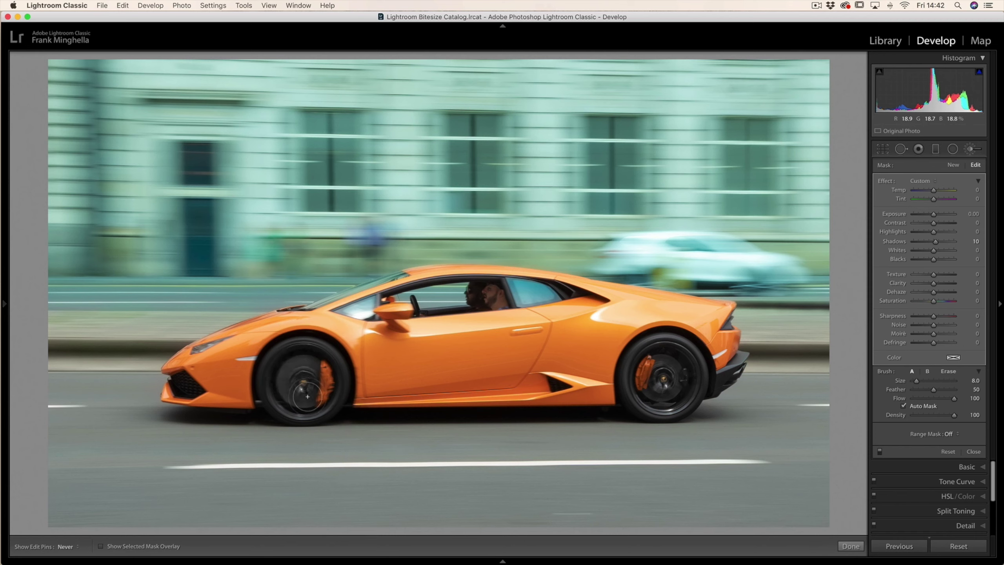
key(h)
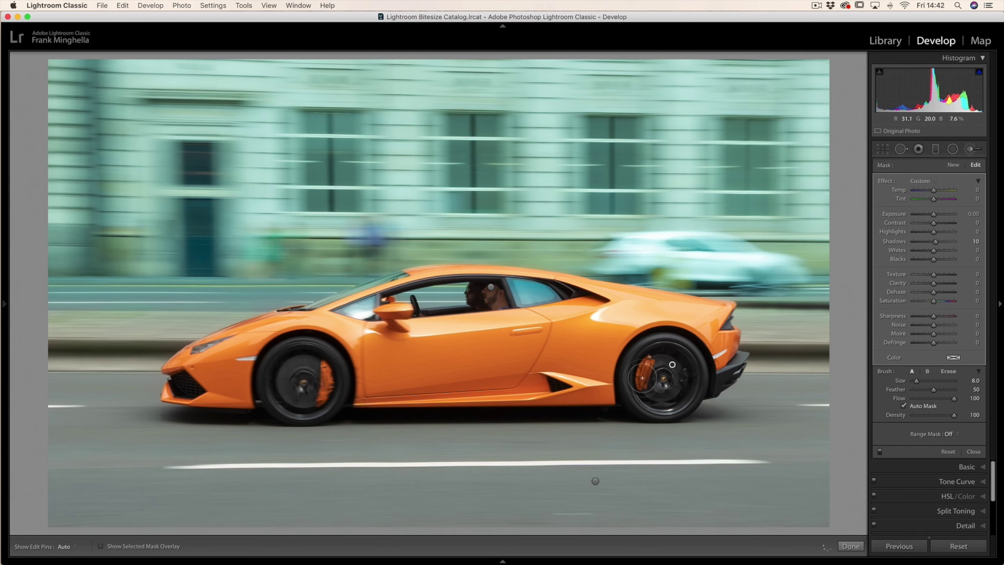
key(h)
key(h)
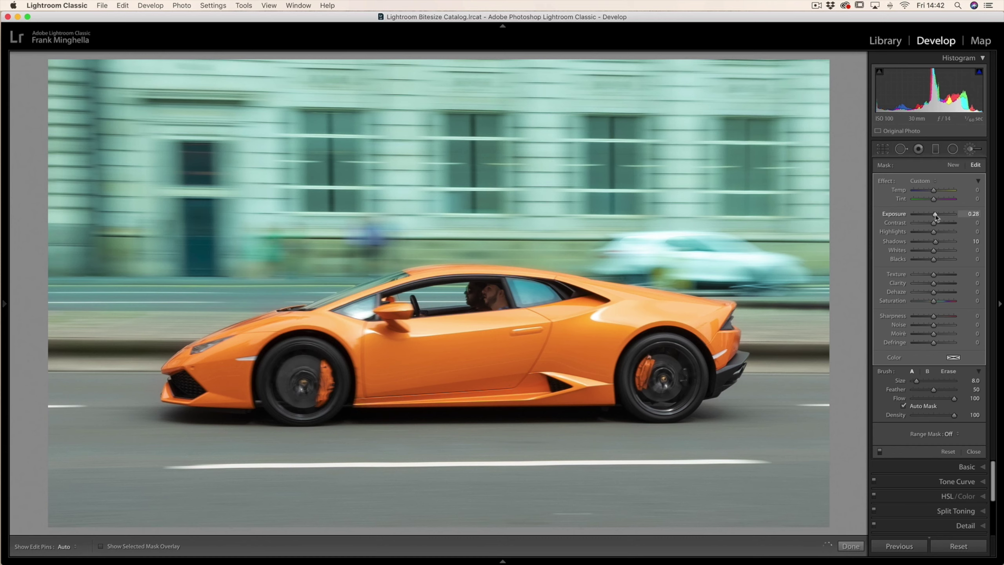
double_click(895, 215)
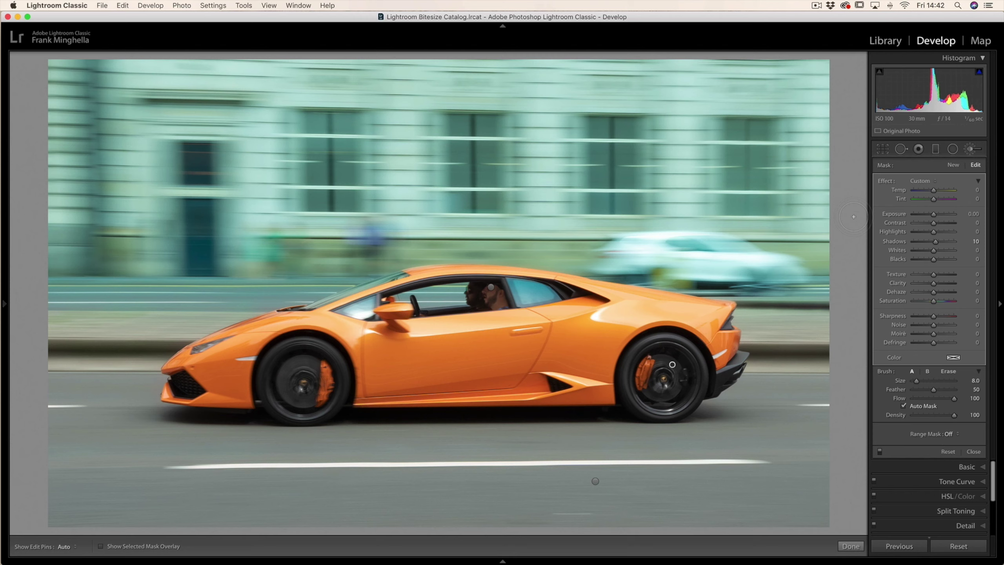
Start another Adjustment Brush with Shadows 18 and size 3.0, and paint it over the front grille and side air intake
click(952, 166)
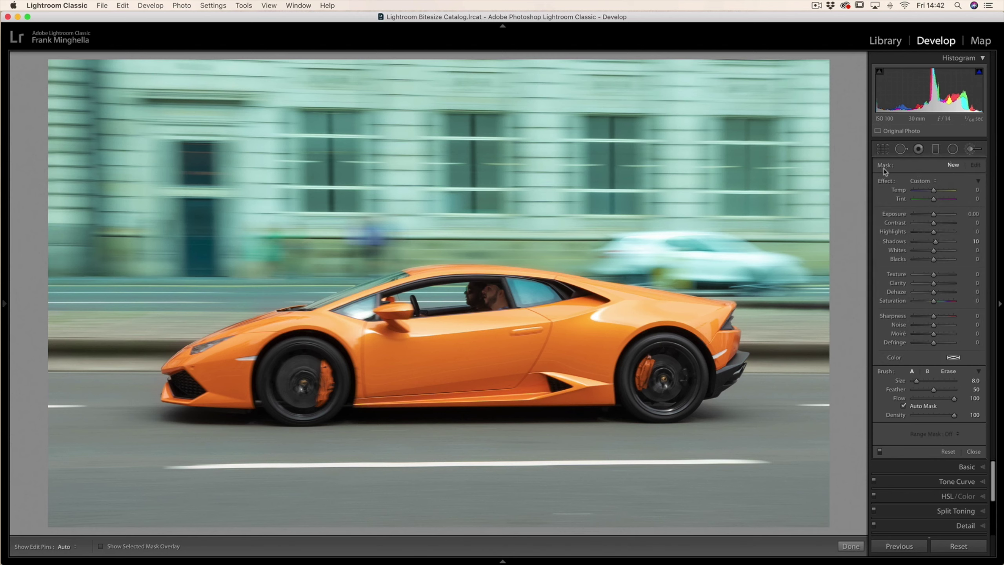
double_click(886, 185)
drag(935, 245, 937, 245)
scroll(181, 383, down, 5)
key(h)
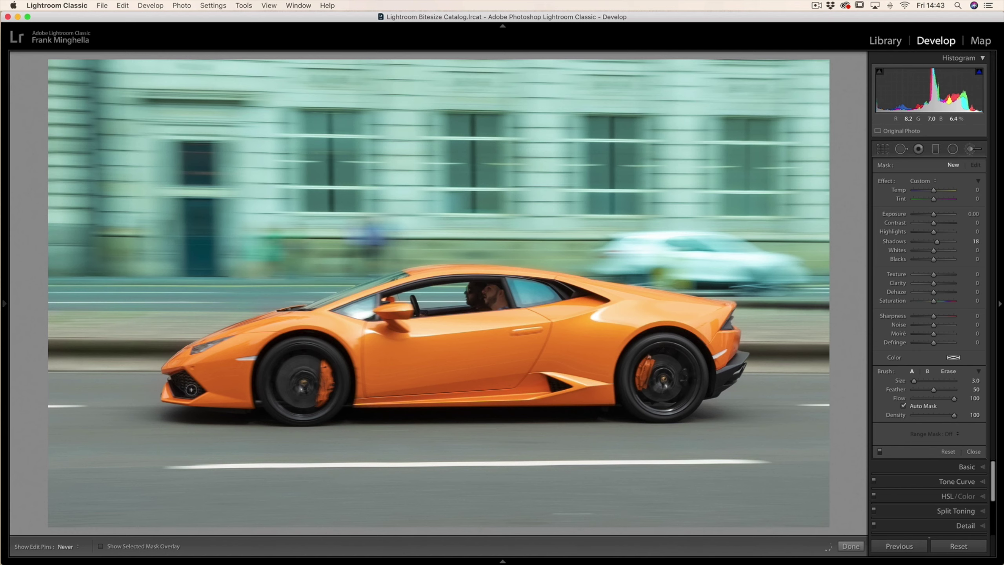
click(181, 380)
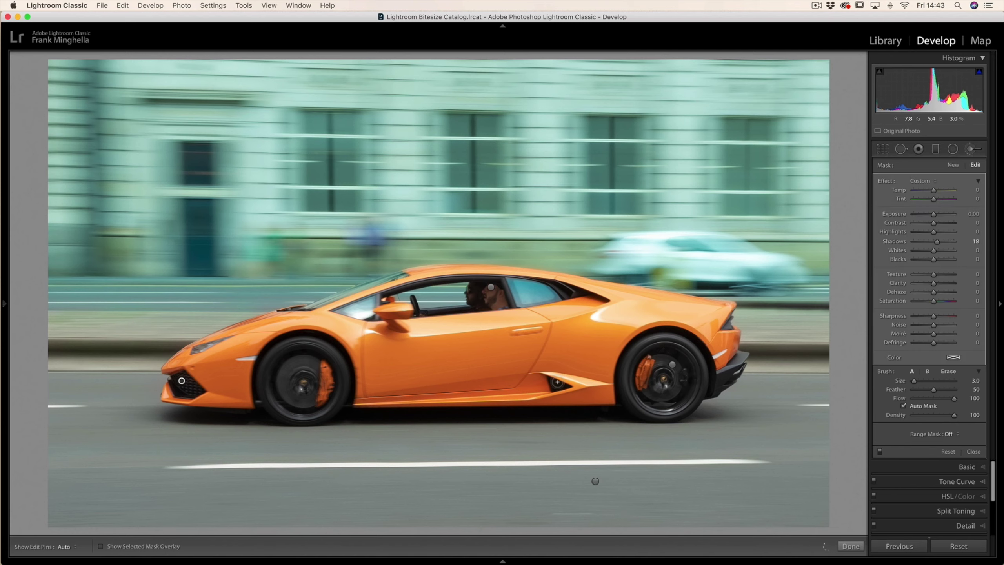
key(h)
key(h)
Inspect the occupants' brush mask, select the road brush edit, and show its mask overlay
click(491, 288)
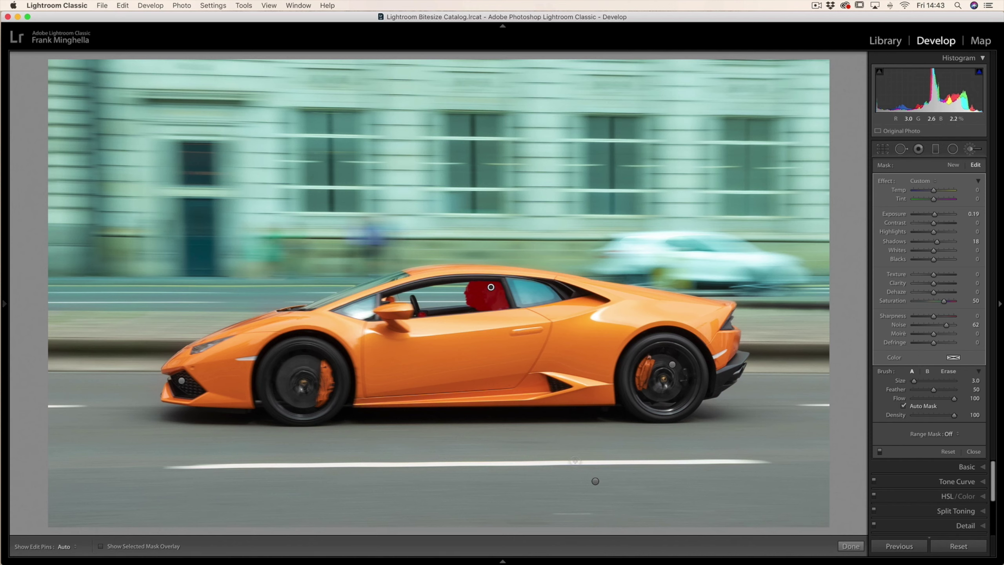
click(596, 482)
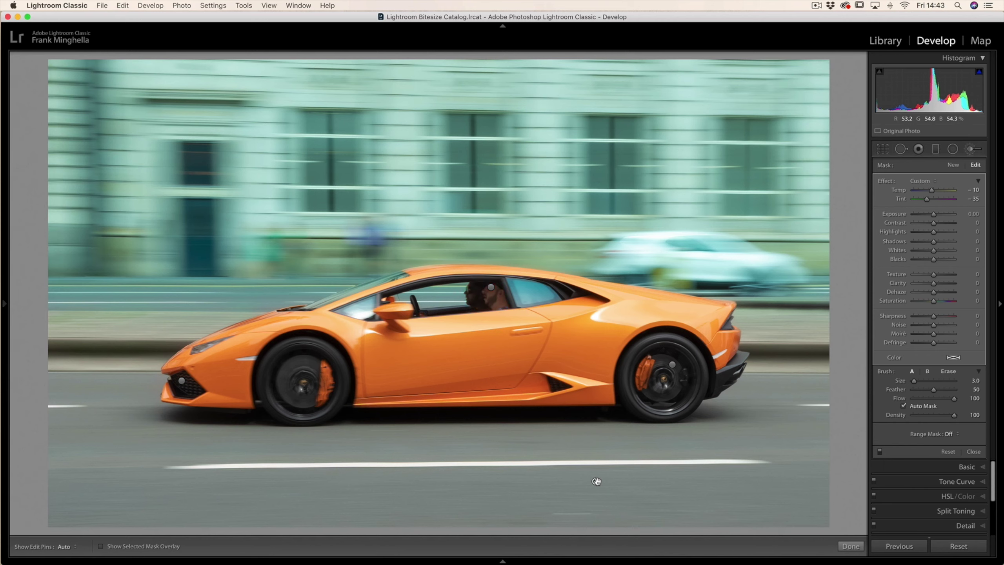
mouse_move(594, 481)
key(o)
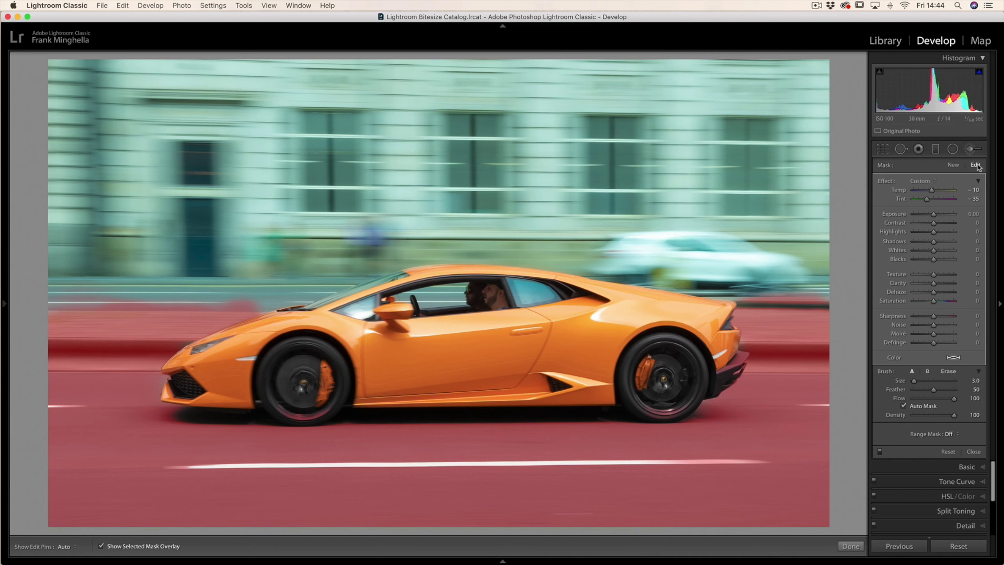
Erase stray road mask along the pavement's upper edge behind the car with a size 4.0 eraser, hide the overlay, and finish the brush edit
click(948, 371)
key(h)
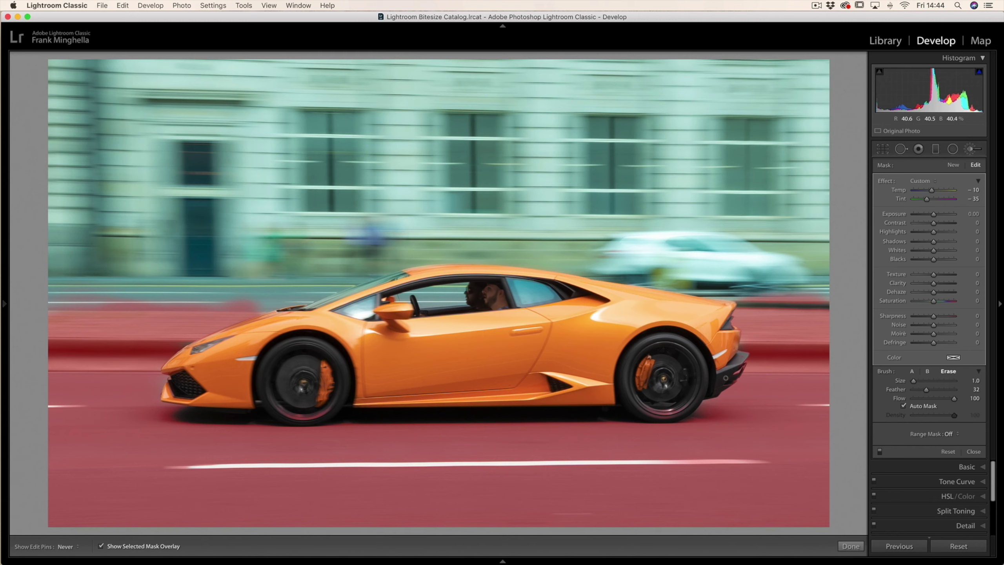
key(h)
scroll(654, 400, up, 3)
key(h)
key(h)
key(h)
key(h)
key(h)
mouse_move(258, 303)
mouse_down()
mouse_move(36, 302)
mouse_move(178, 304)
mouse_up()
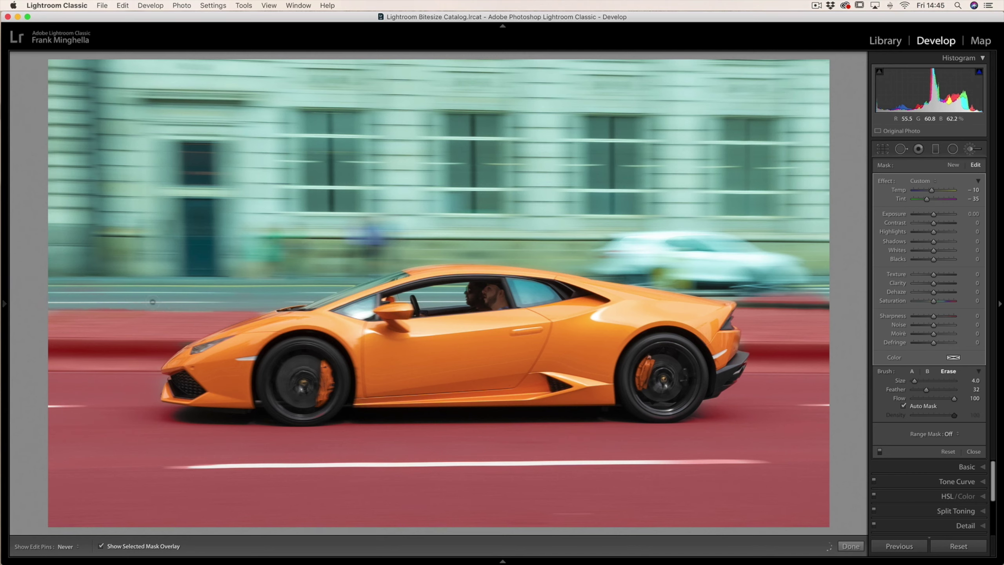
key(h)
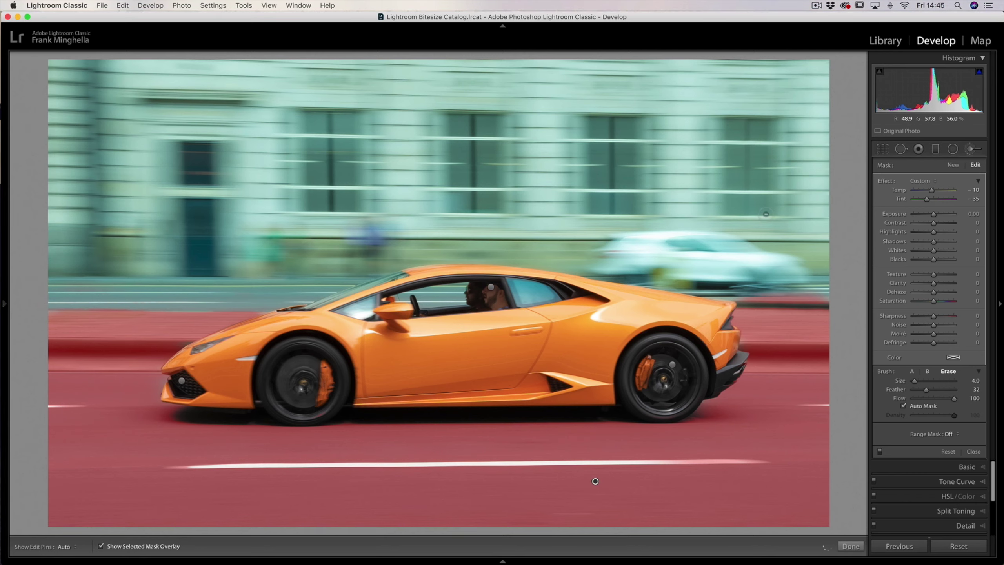
key(o)
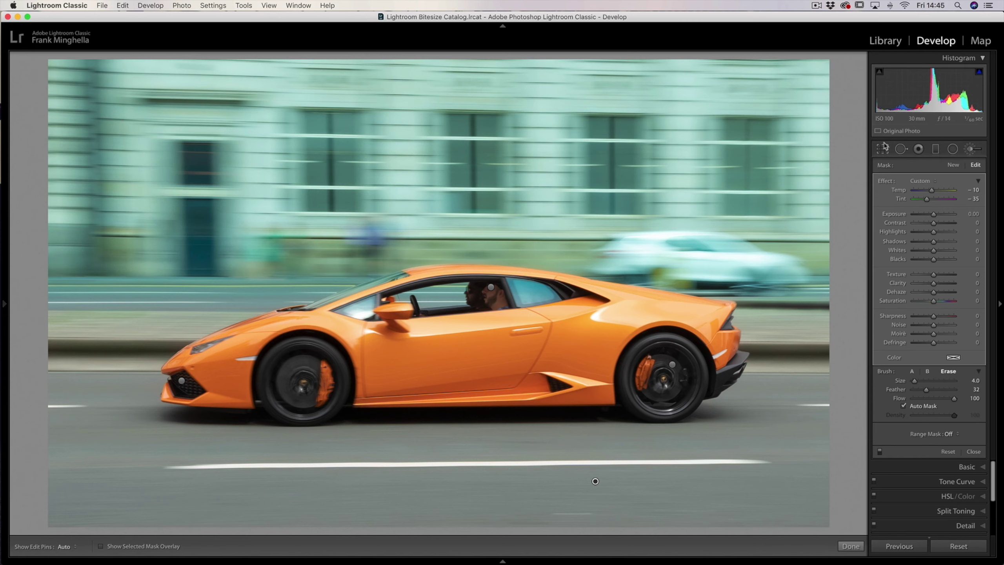
click(851, 546)
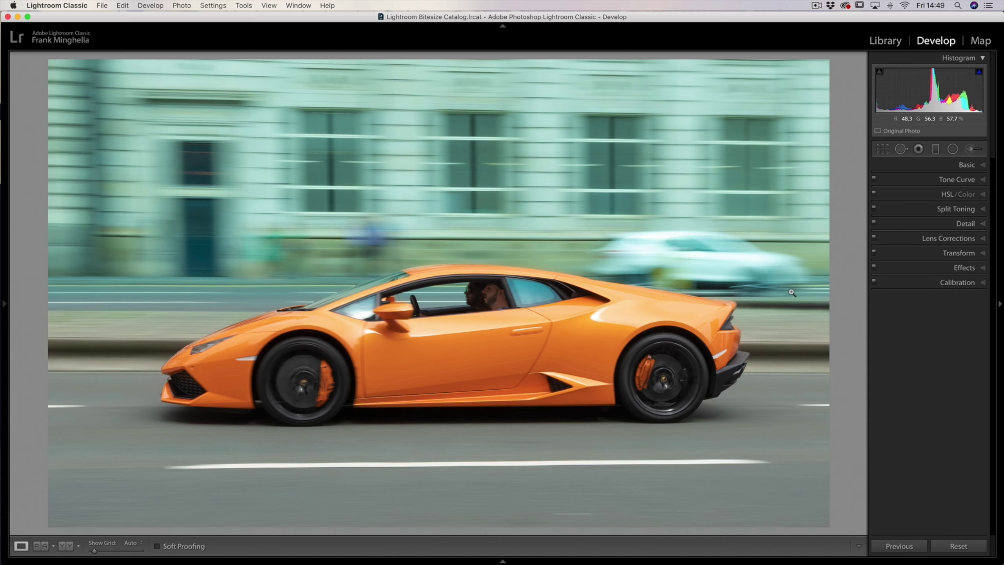
Zoom in on the occupants and set the sharpening Masking to 66 using the black-and-white mask preview
click(985, 224)
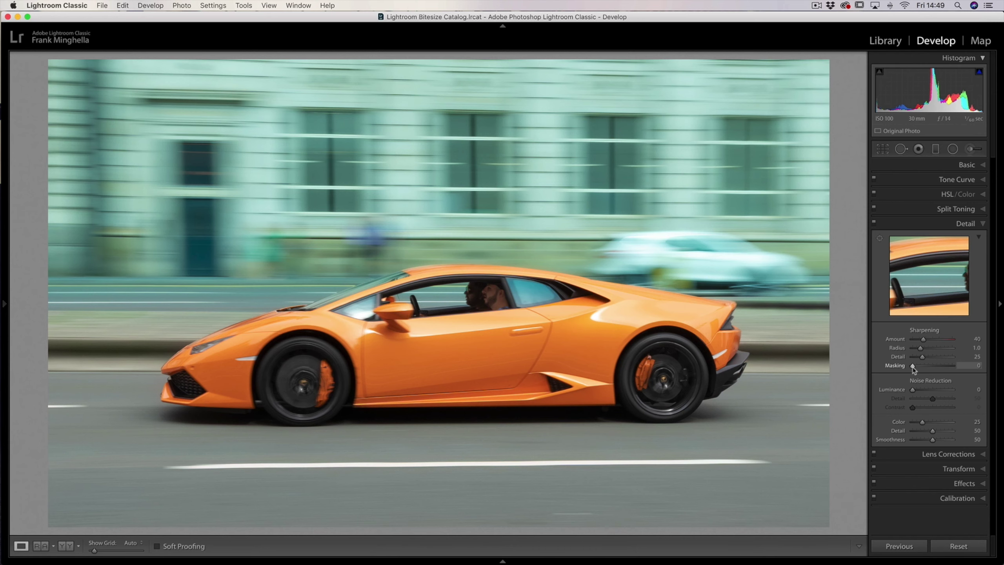
click(487, 311)
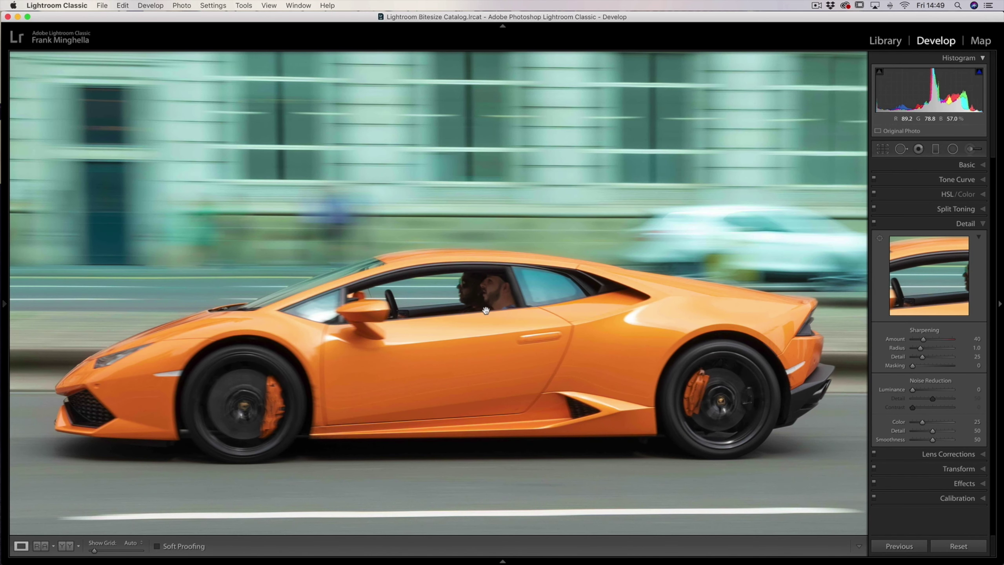
key(super+equal)
drag(423, 296, 335, 247)
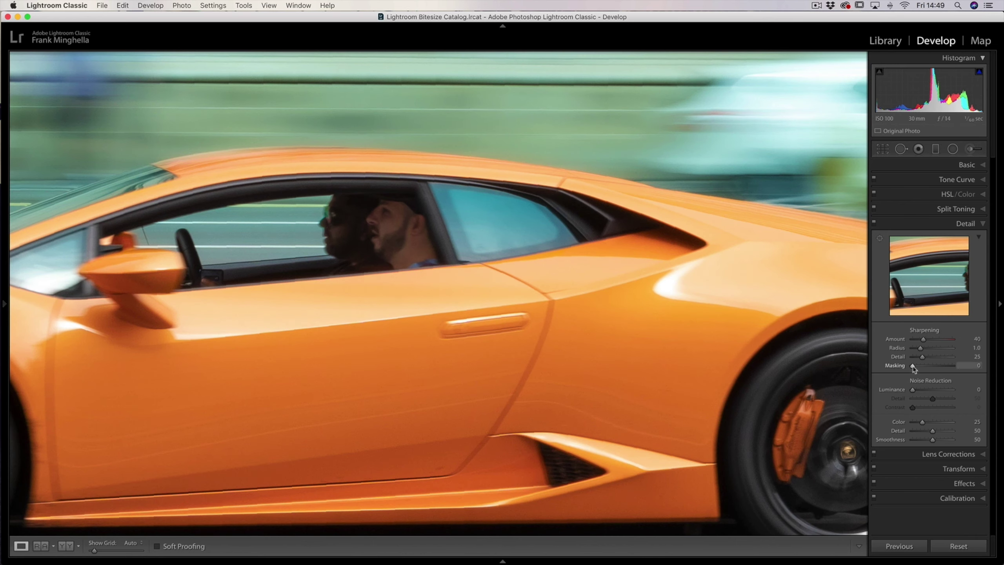
key(alt)
drag(913, 367, 939, 368)
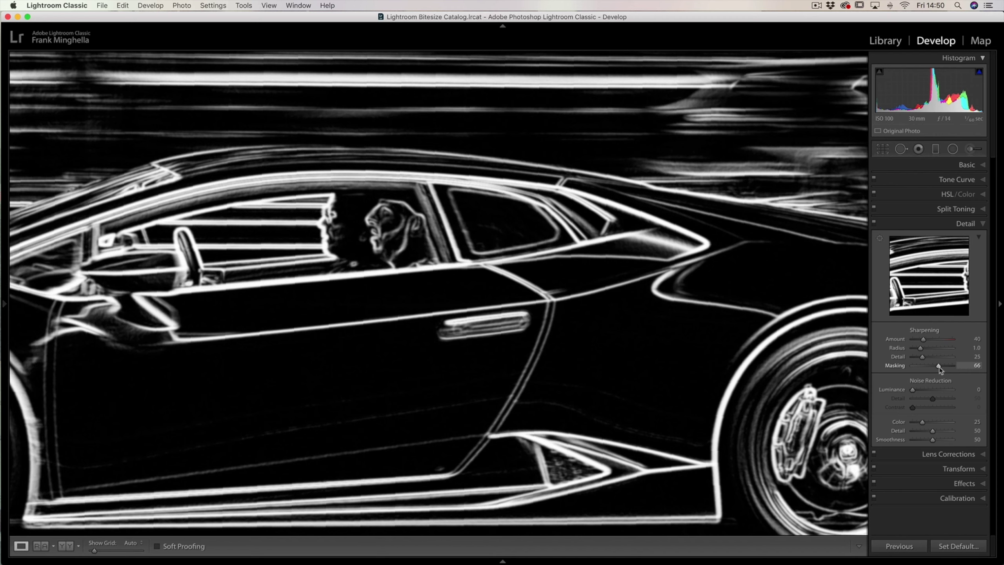
Set the sharpening Amount to 108 and compare the full photo with the Detail adjustments off and on
drag(939, 369, 940, 343)
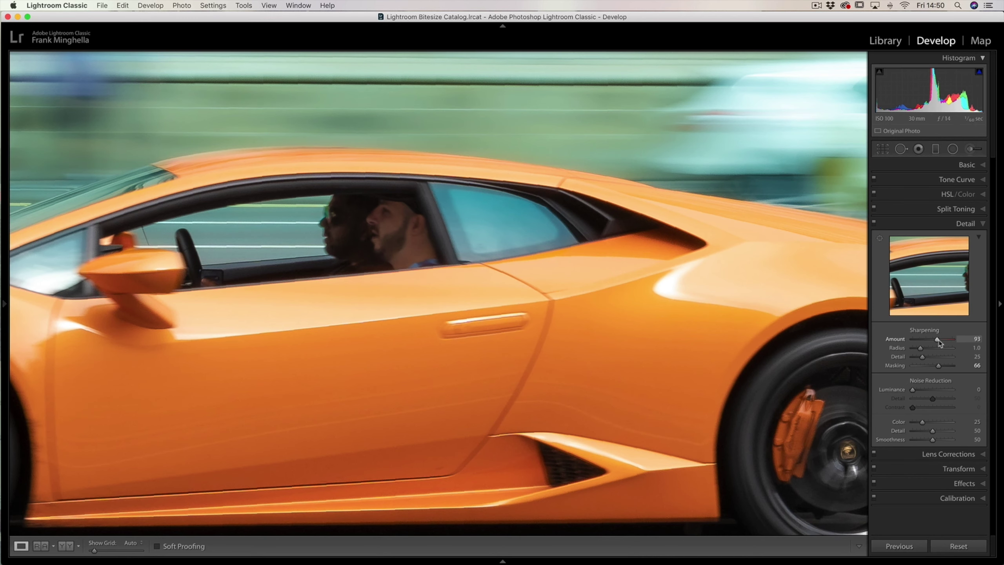
drag(941, 342, 944, 343)
click(496, 336)
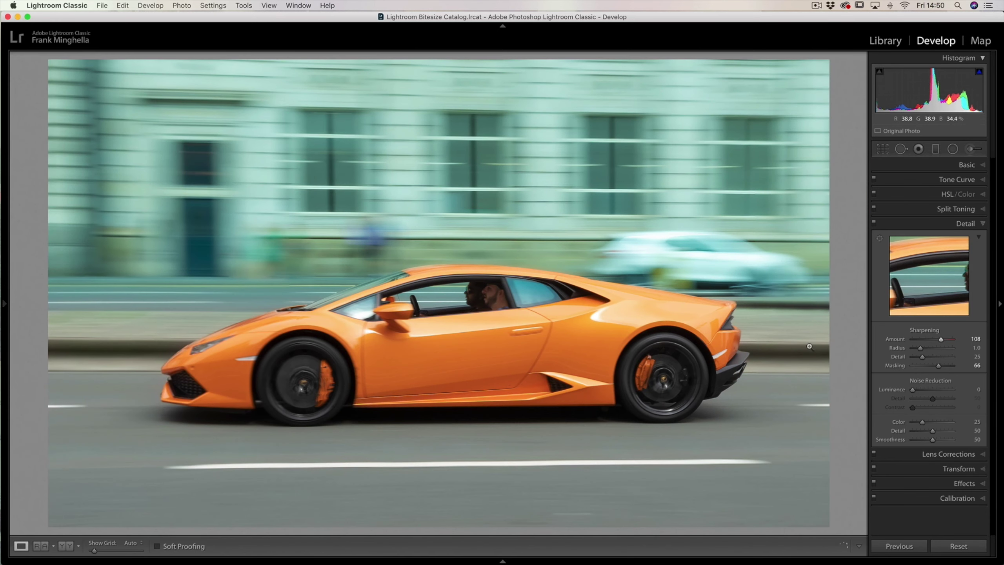
click(873, 223)
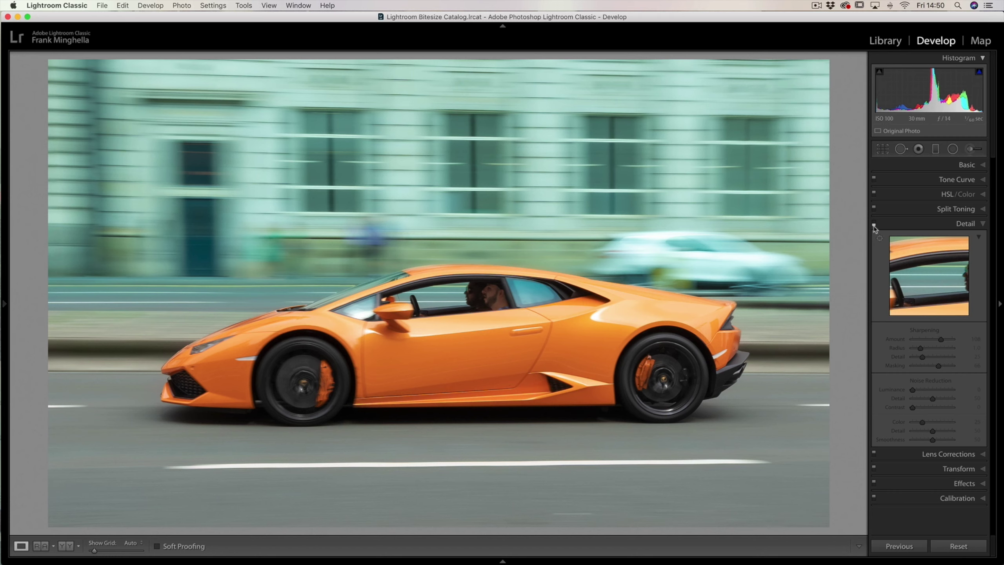
click(874, 223)
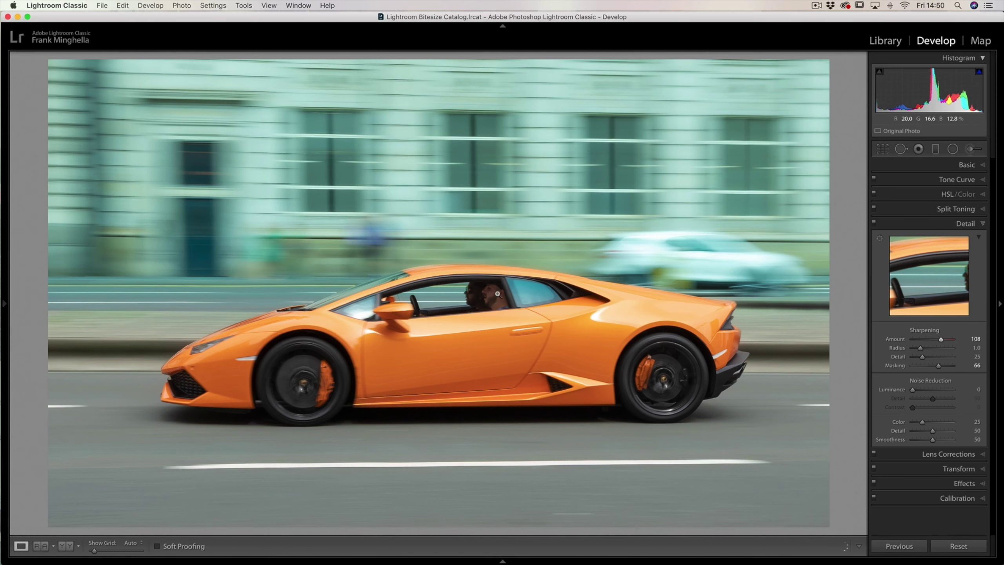
Set the sharpening Detail to 61 and Radius to 1.2 in close-up, and compare with the adjustments off and on
key(z)
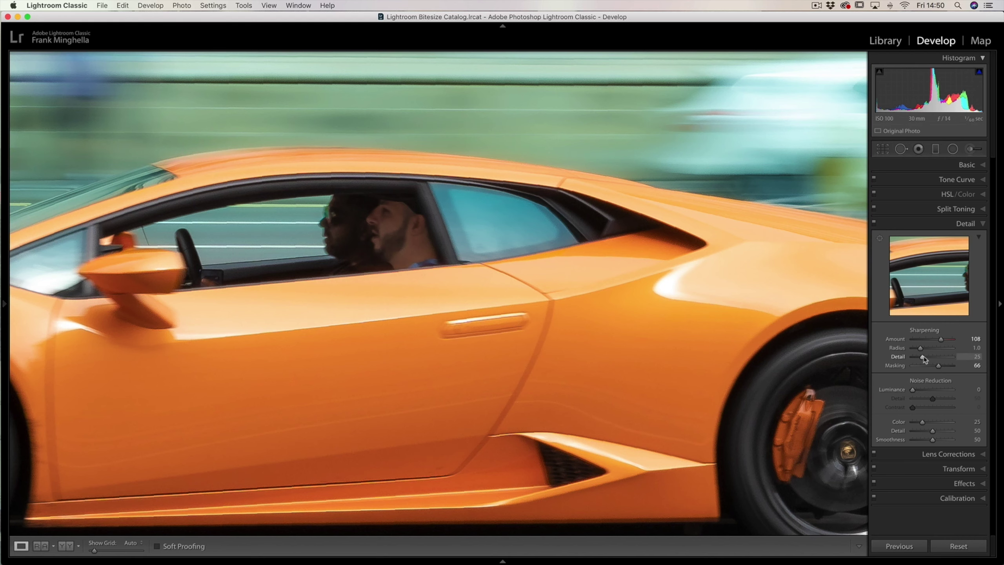
drag(922, 358, 938, 361)
drag(920, 349, 925, 351)
click(874, 225)
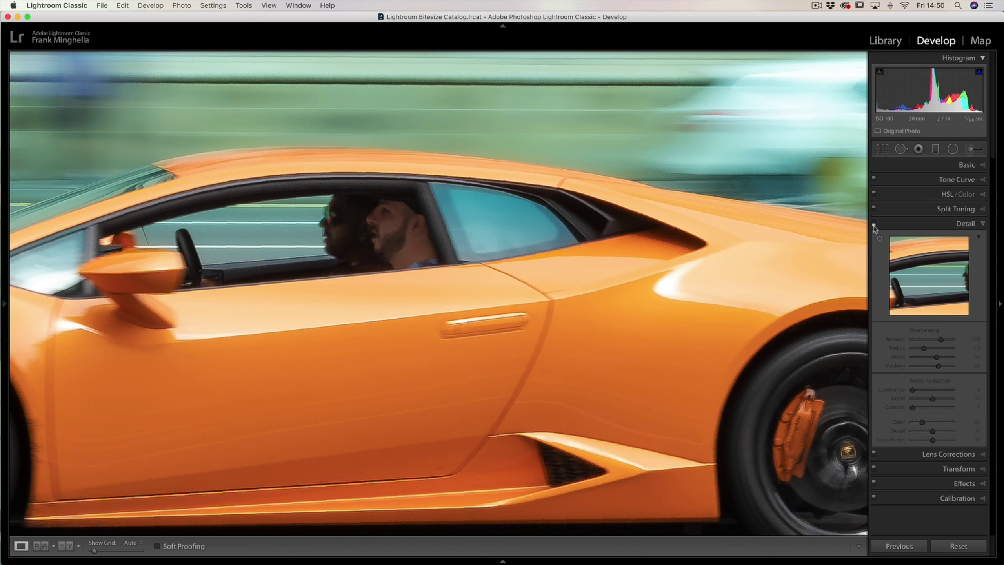
click(874, 223)
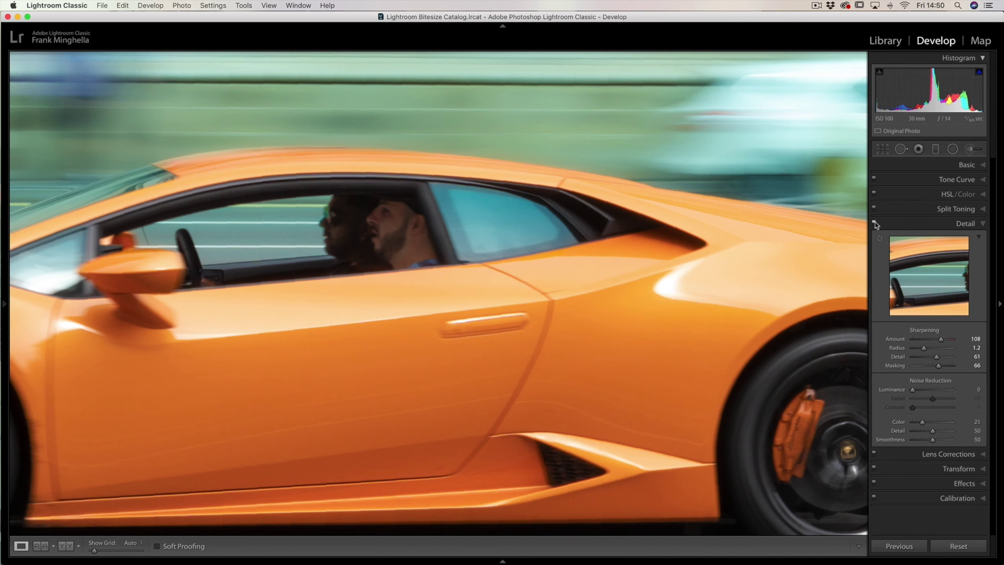
Zoom out and compare the edited car photo with its original before version
click(500, 280)
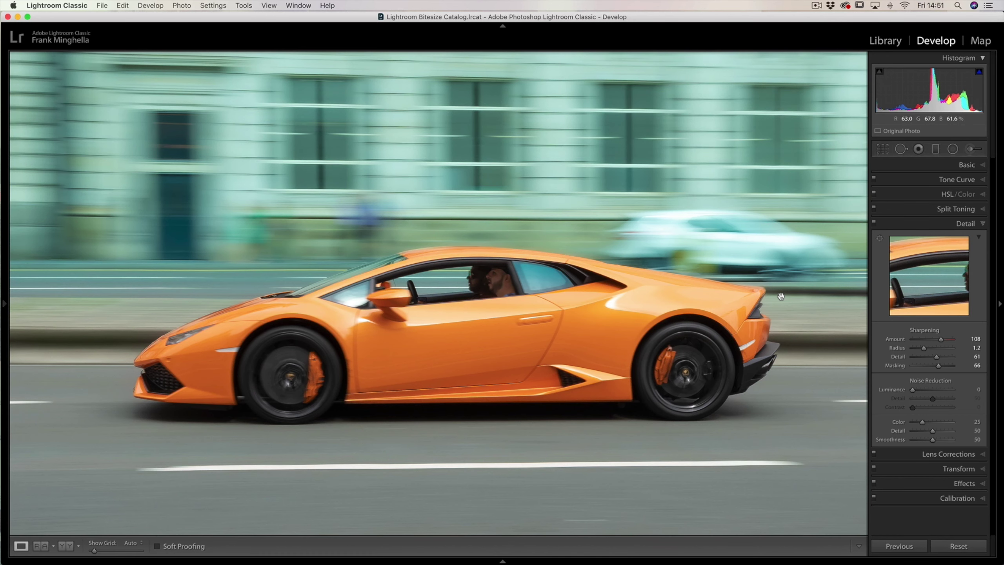
key(backslash)
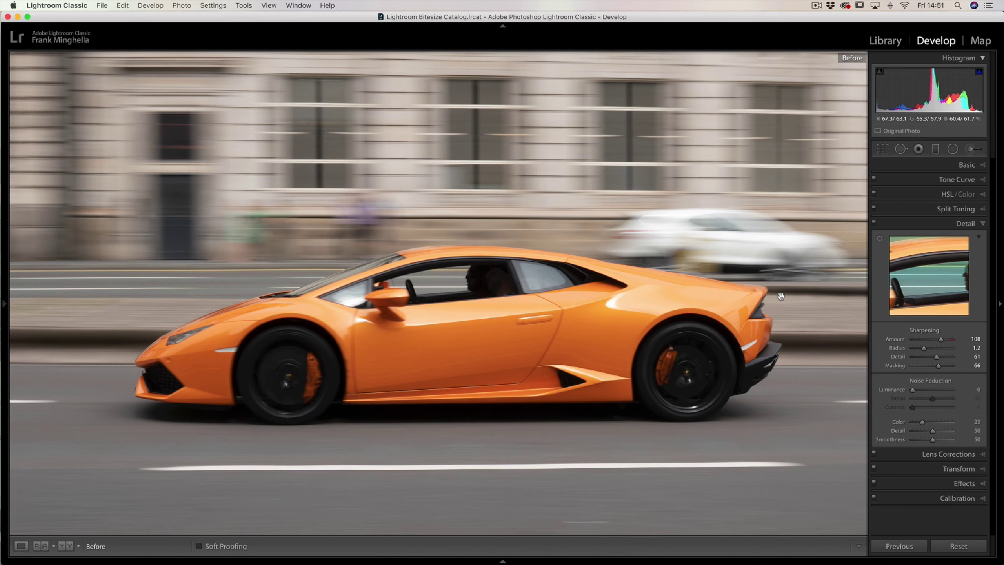
key(backslash)
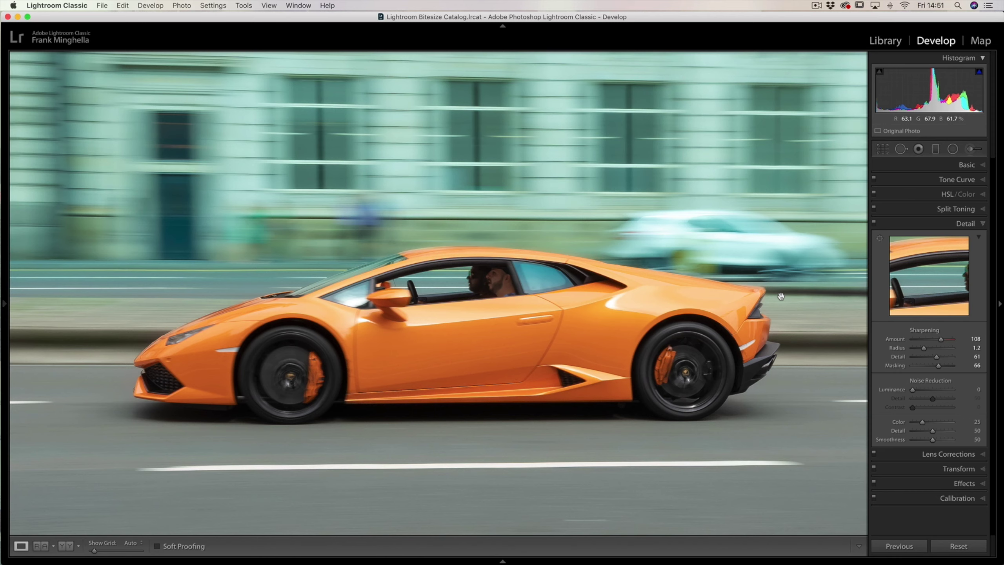
click(983, 224)
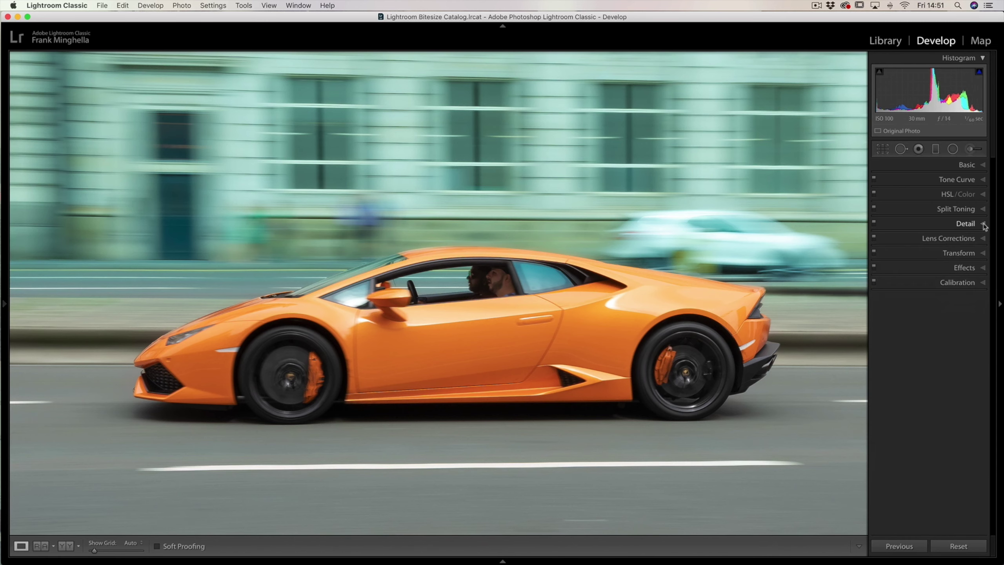
Add a Highlight Priority post-crop vignette with Amount -20
click(984, 269)
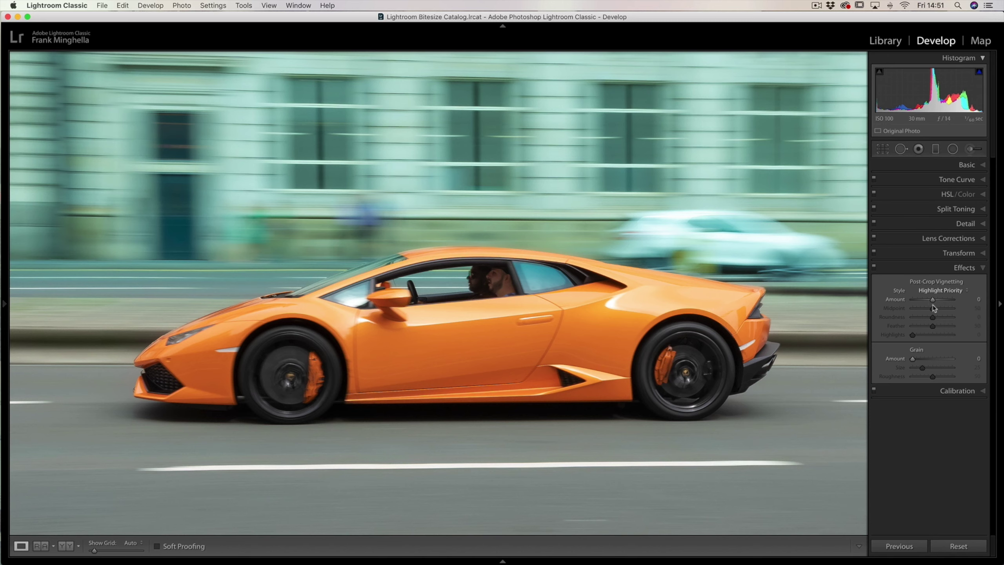
drag(932, 303, 926, 303)
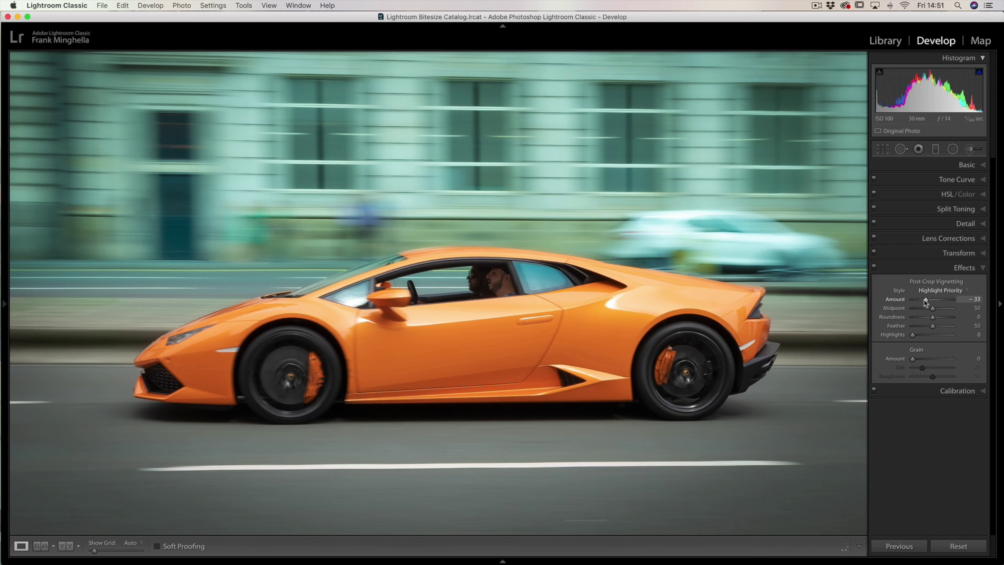
drag(925, 303, 928, 302)
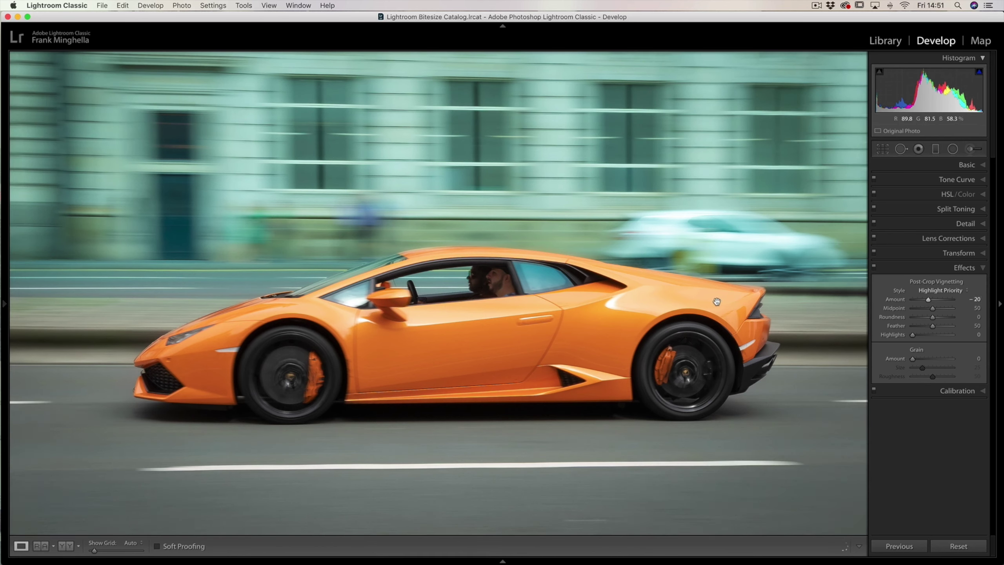
click(982, 268)
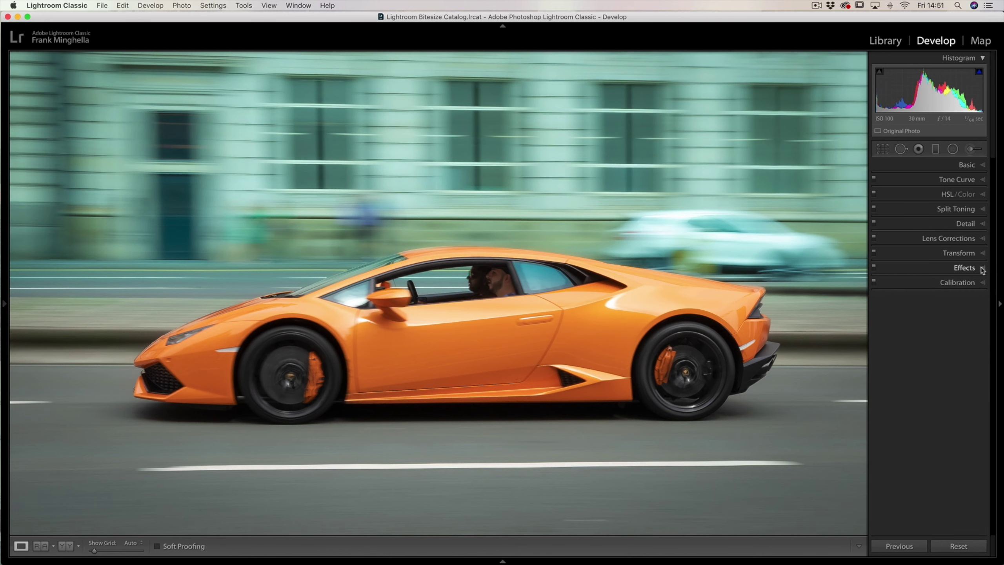
Compare the vignetted car photo with its original before version and review the edited result full screen
key(backslash)
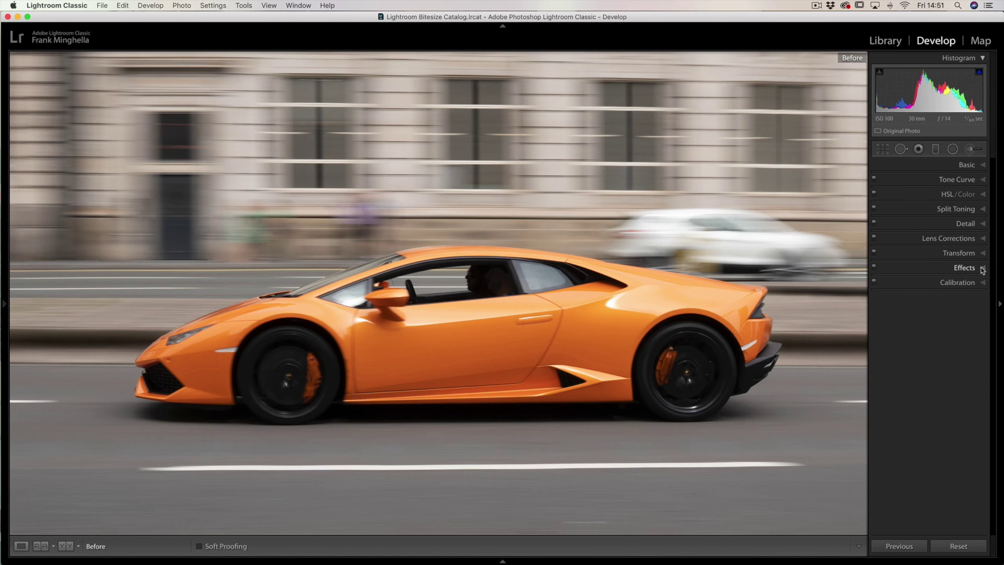
key(backslash)
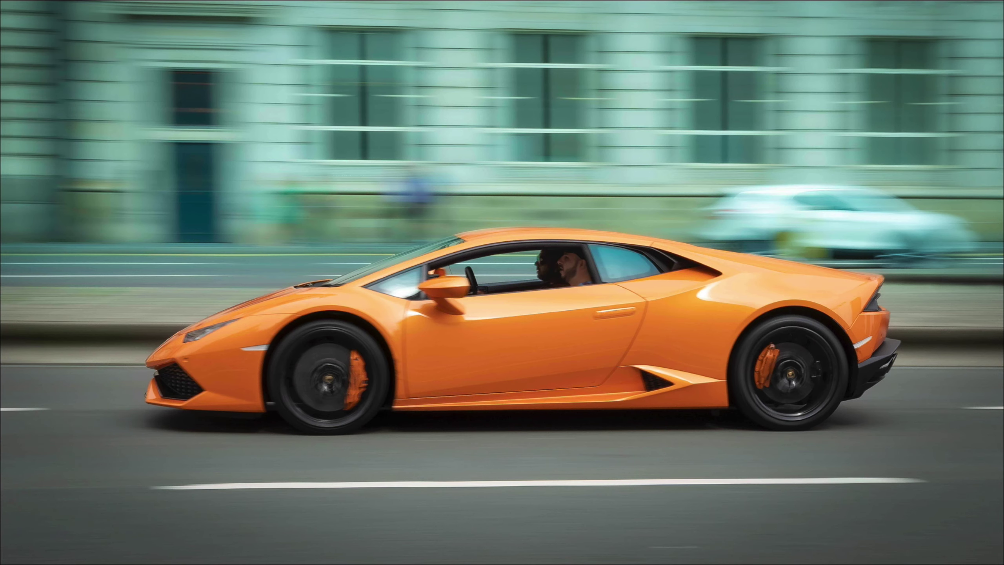
key(f)
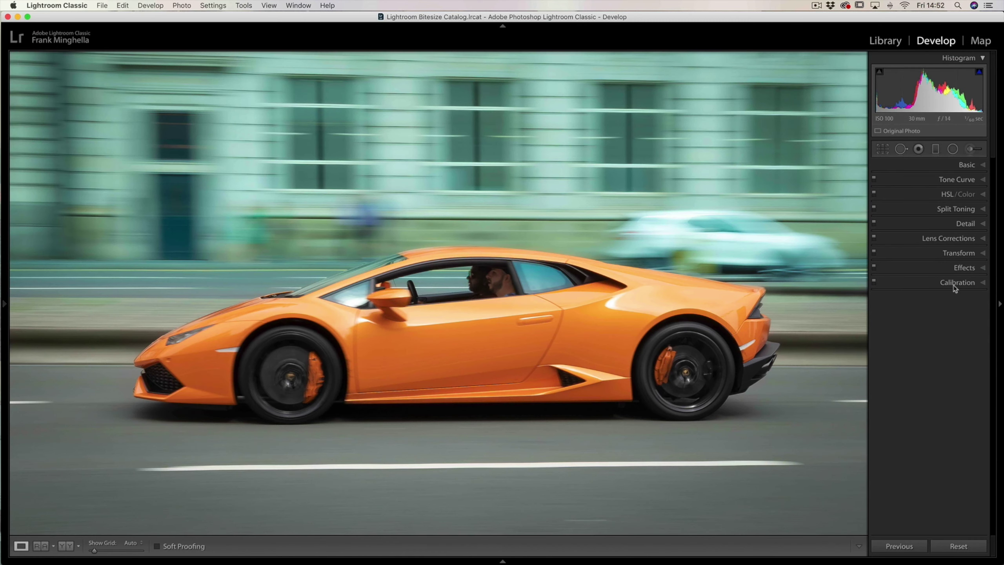
Set the Basic tone Contrast of the car photo to +25
click(983, 166)
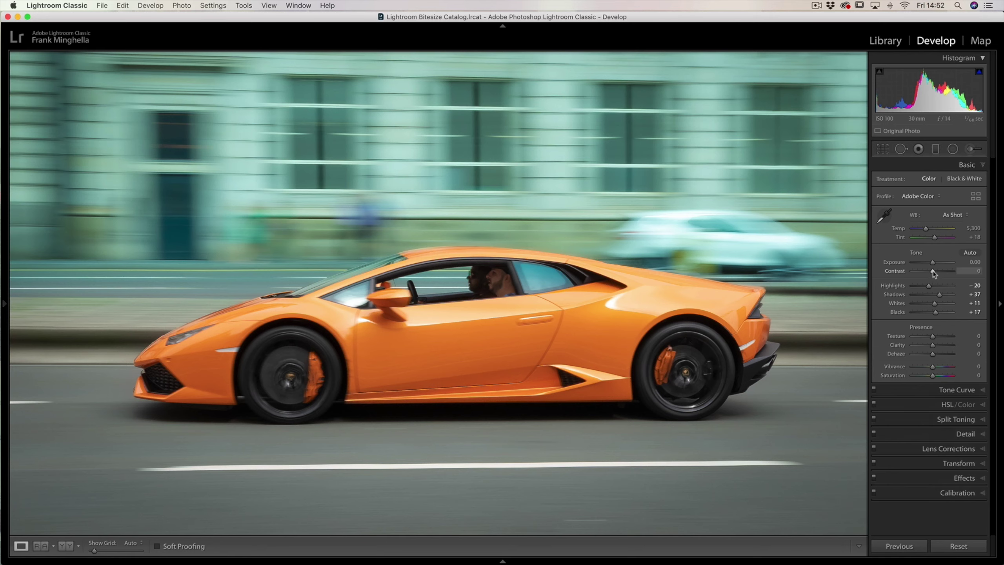
drag(934, 274, 942, 275)
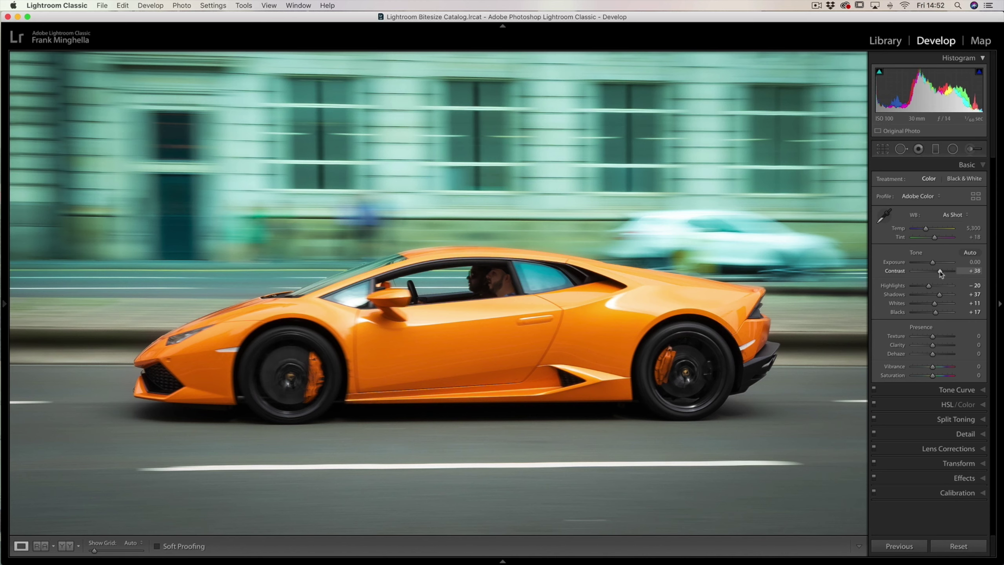
drag(940, 271, 938, 272)
Compare the contrast-adjusted car photo with its original before version and check the final edit in full-screen preview
key(backslash)
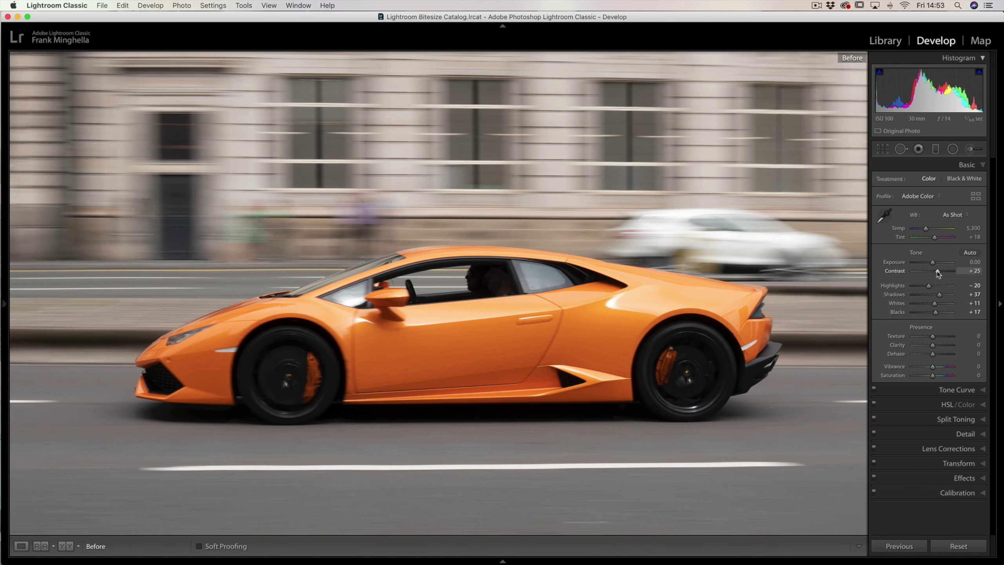
key(backslash)
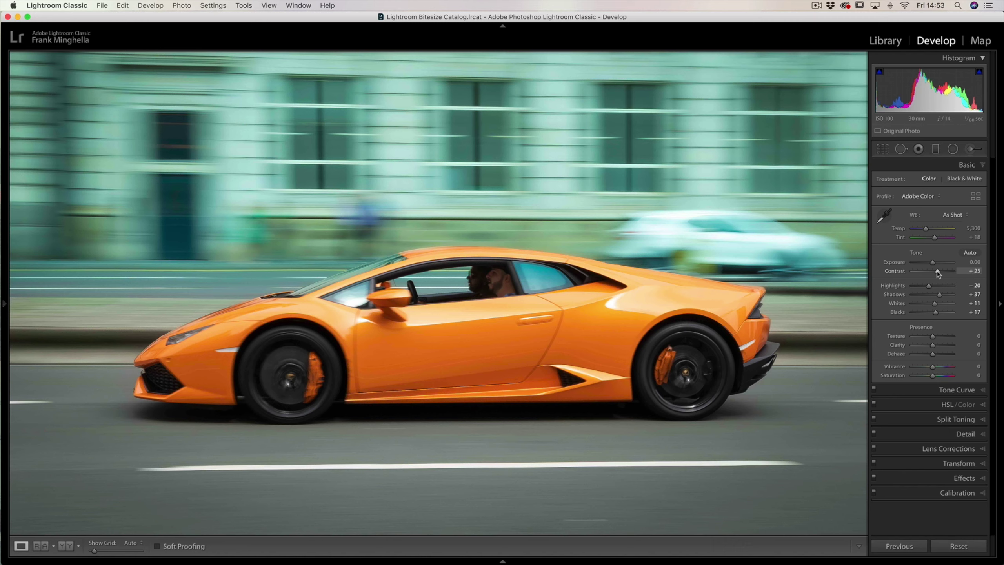
key(f)
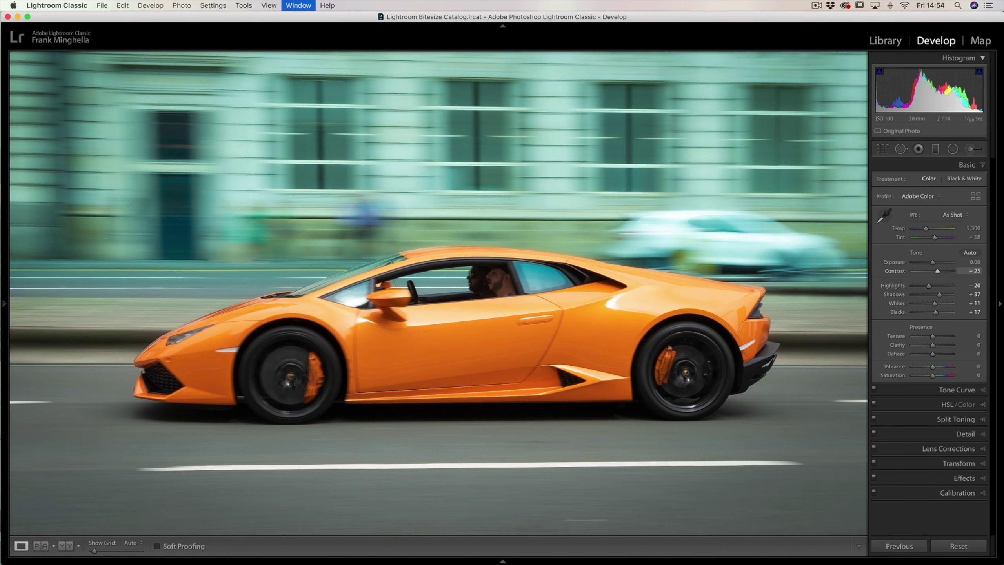